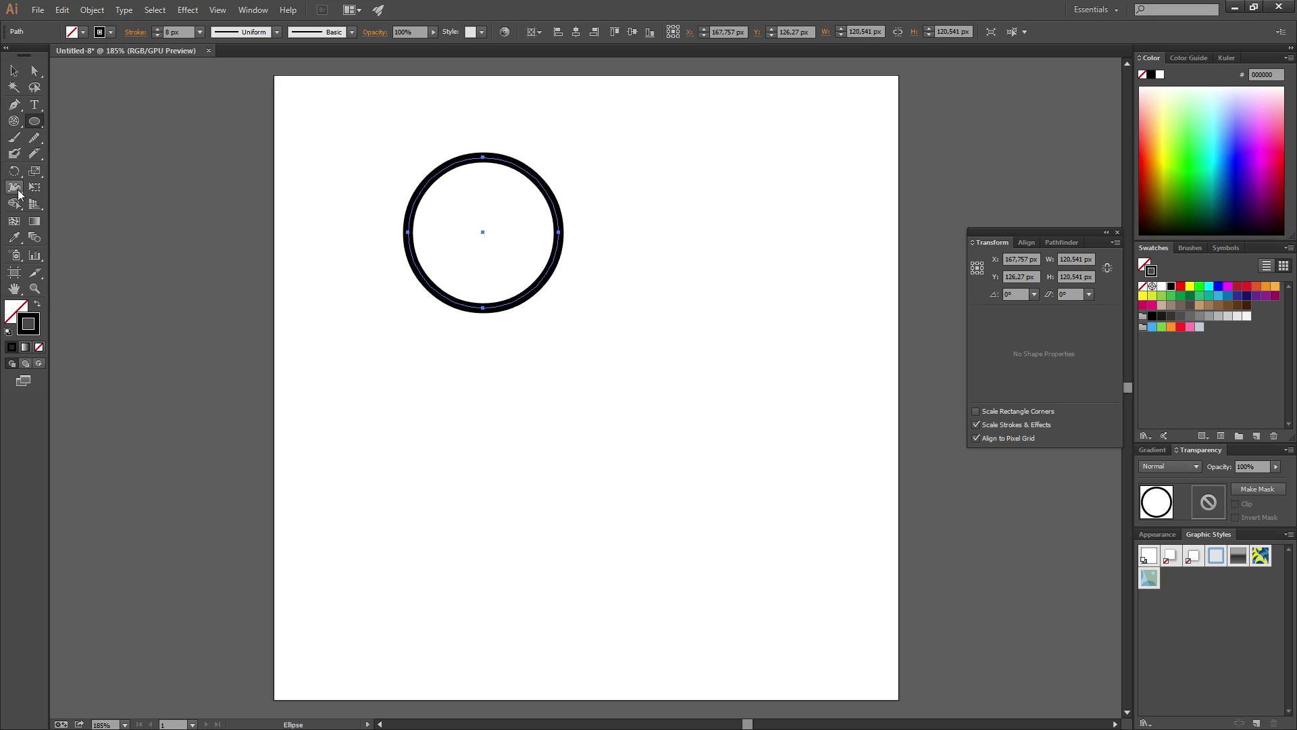
Widen the circle's stroke at its lower-right edge to about 29 px with the Width tool, then deselect it.
left_click(15, 187)
mouse_move(539, 289)
left_mouse_down()
mouse_move(555, 309)
mouse_move(550, 299)
left_mouse_up()
left_click(34, 70)
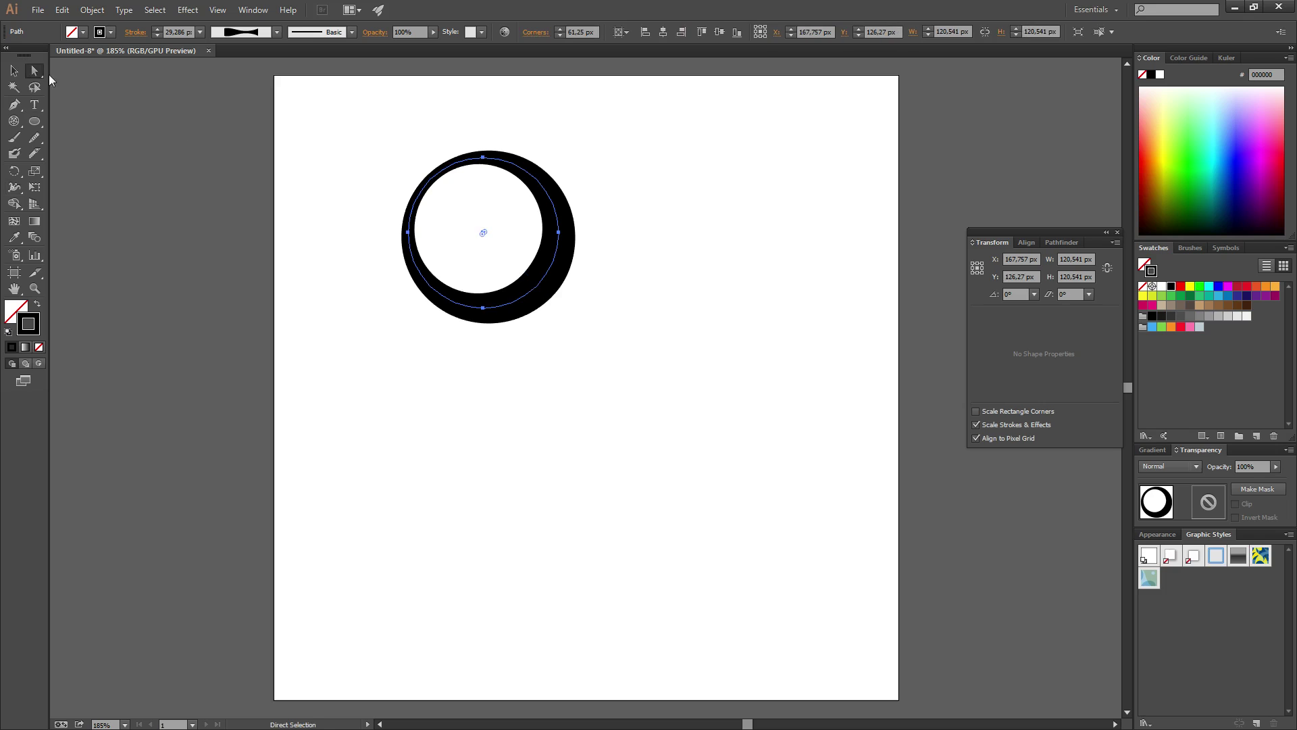
left_click(266, 332)
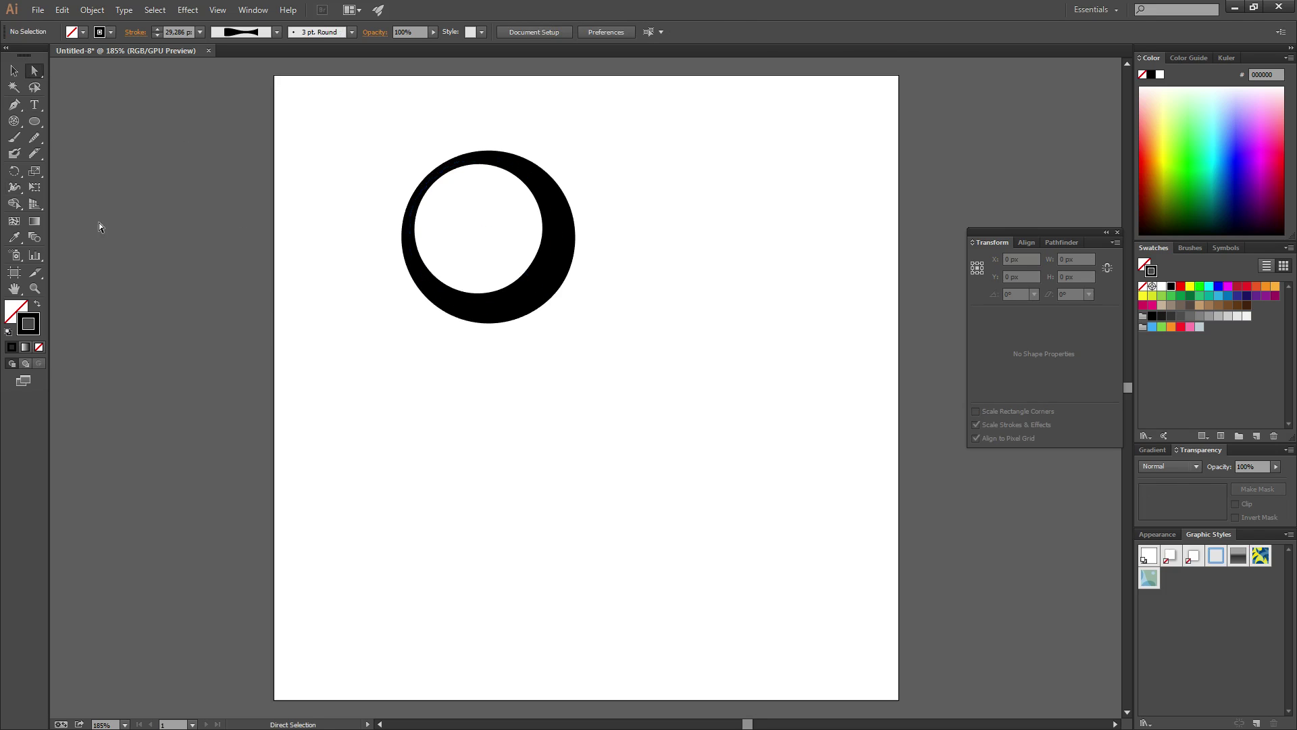
Draw a circle about 114 px in diameter below and right of the first one, with a 9 px stroke.
left_click(33, 122)
mouse_move(549, 385)
left_mouse_down()
mouse_move(654, 524)
mouse_move(675, 529)
left_mouse_up()
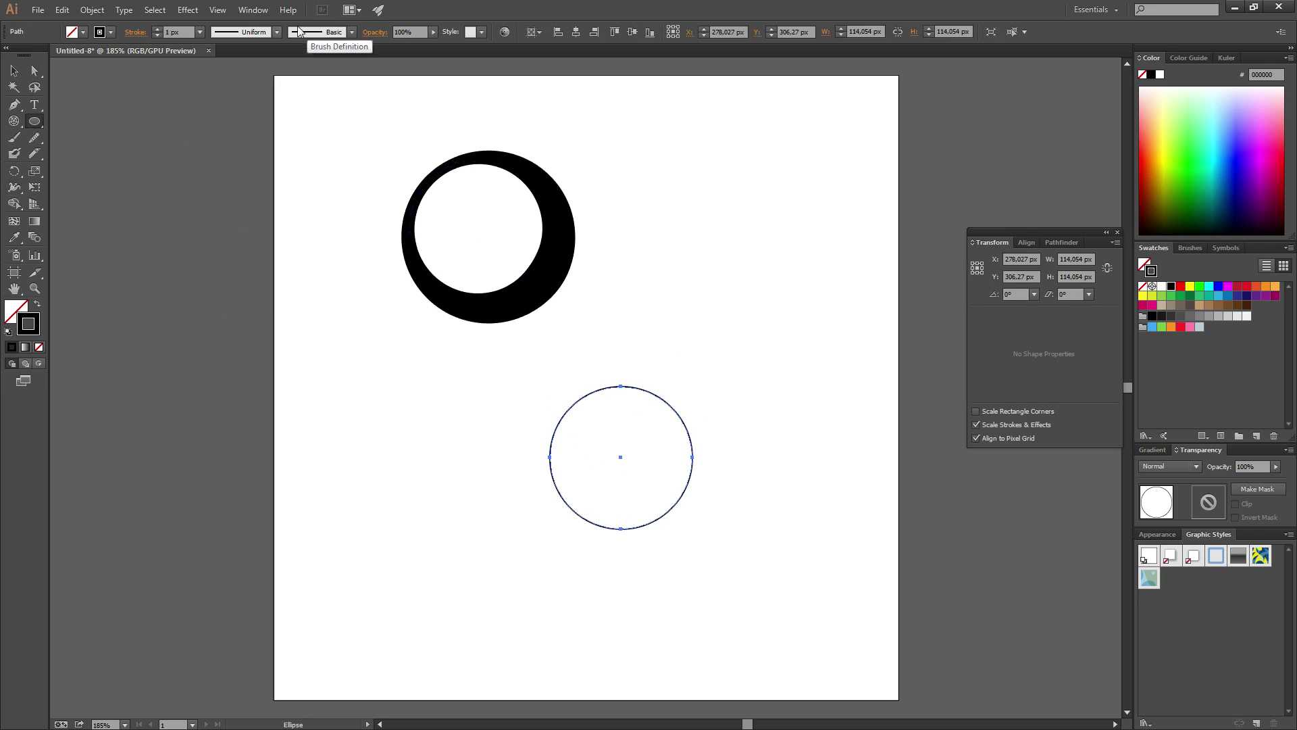
left_click(157, 30)
left_click(157, 30)
left_click(157, 30)
left_click(157, 30)
left_click(157, 29)
left_click(156, 29)
left_click(157, 30)
left_click(157, 30)
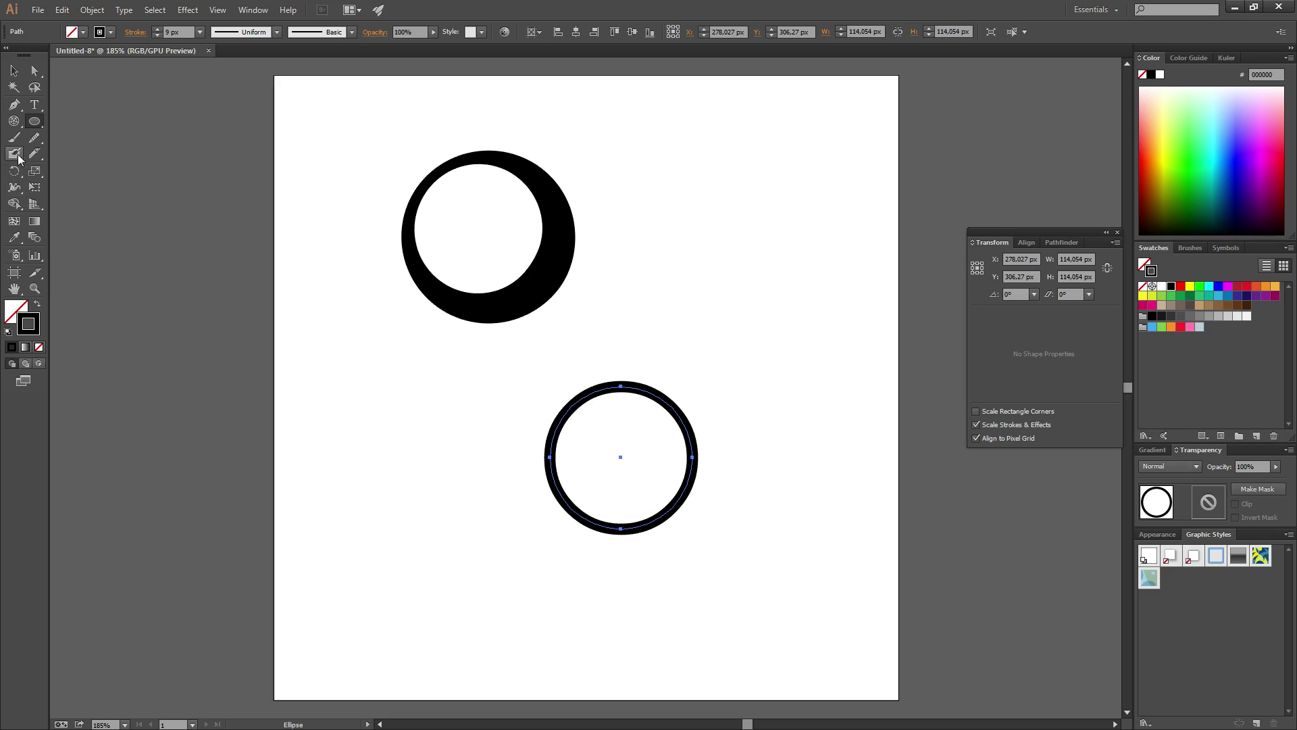
Vary the lower circle's stroke with width points, thickening the lower right and pulling an inward spike about 45 px wide.
left_click(14, 188)
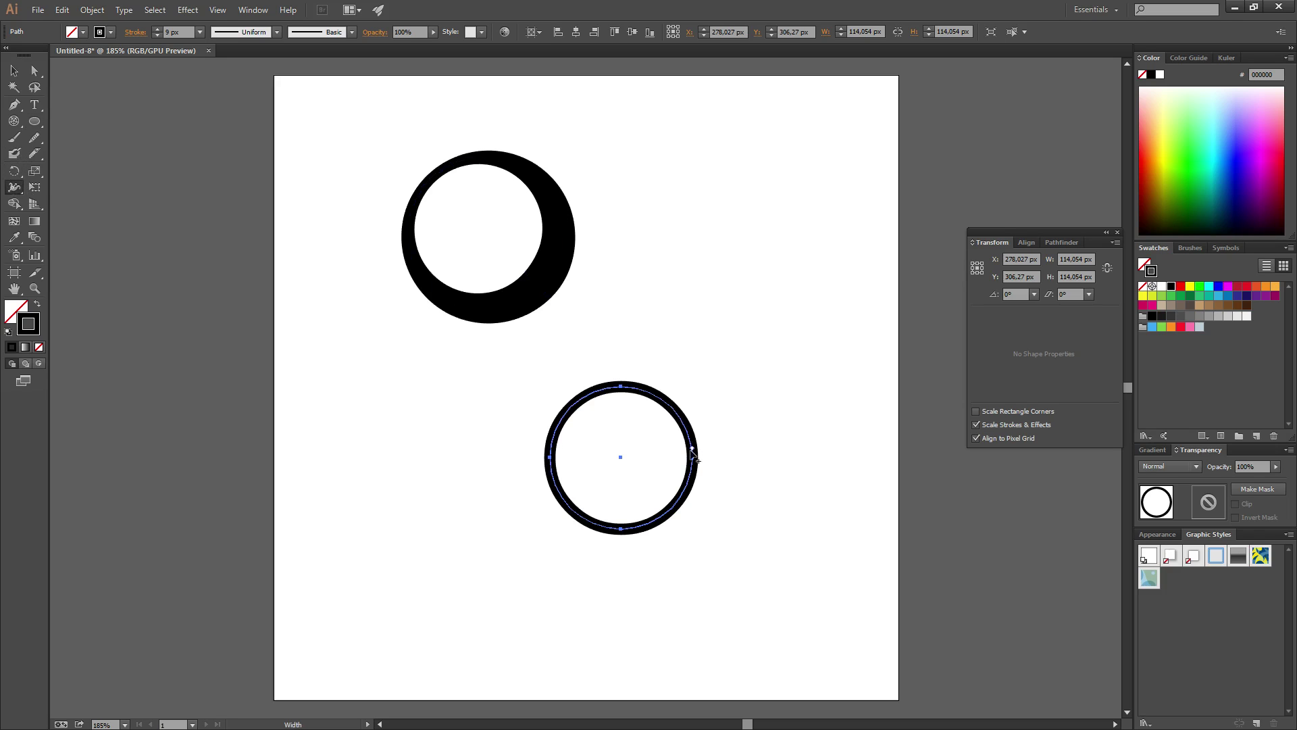
mouse_move(694, 457)
left_mouse_down()
mouse_move(667, 413)
mouse_move(703, 408)
left_mouse_up()
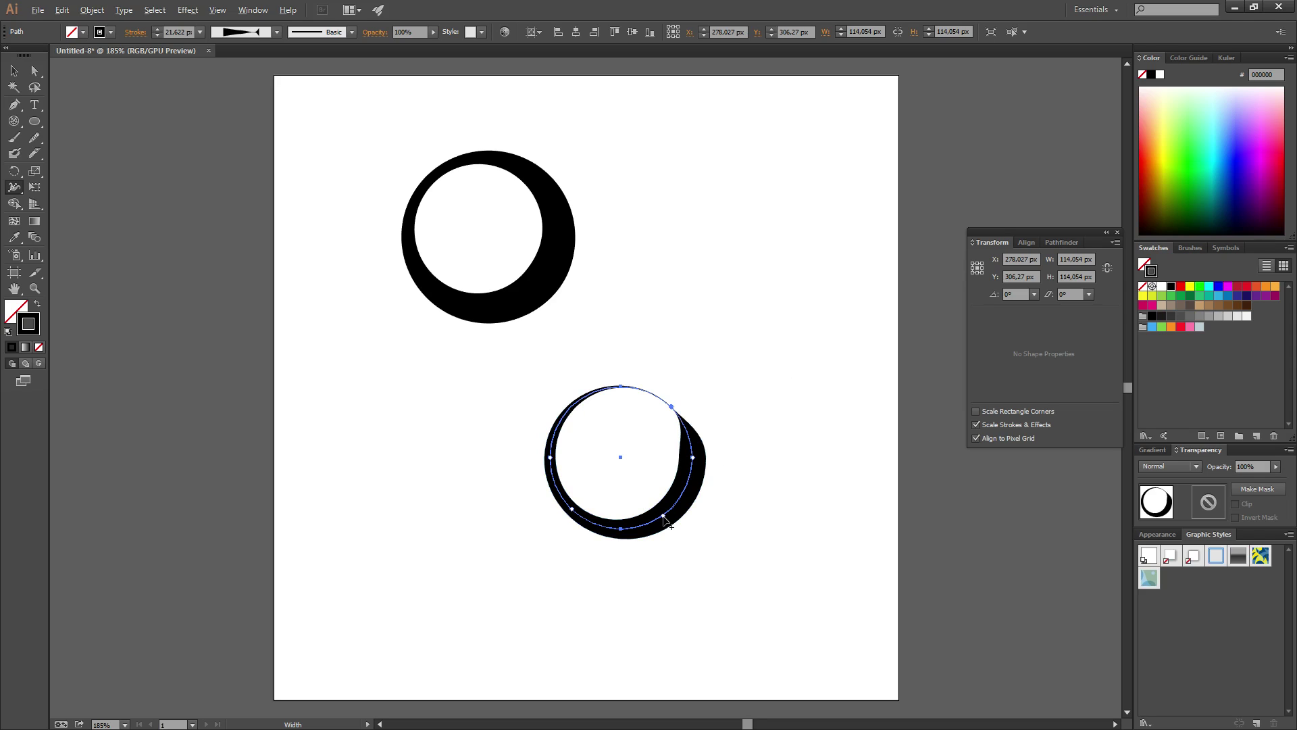
mouse_move(664, 518)
left_mouse_down()
mouse_move(703, 587)
mouse_move(676, 531)
left_mouse_up()
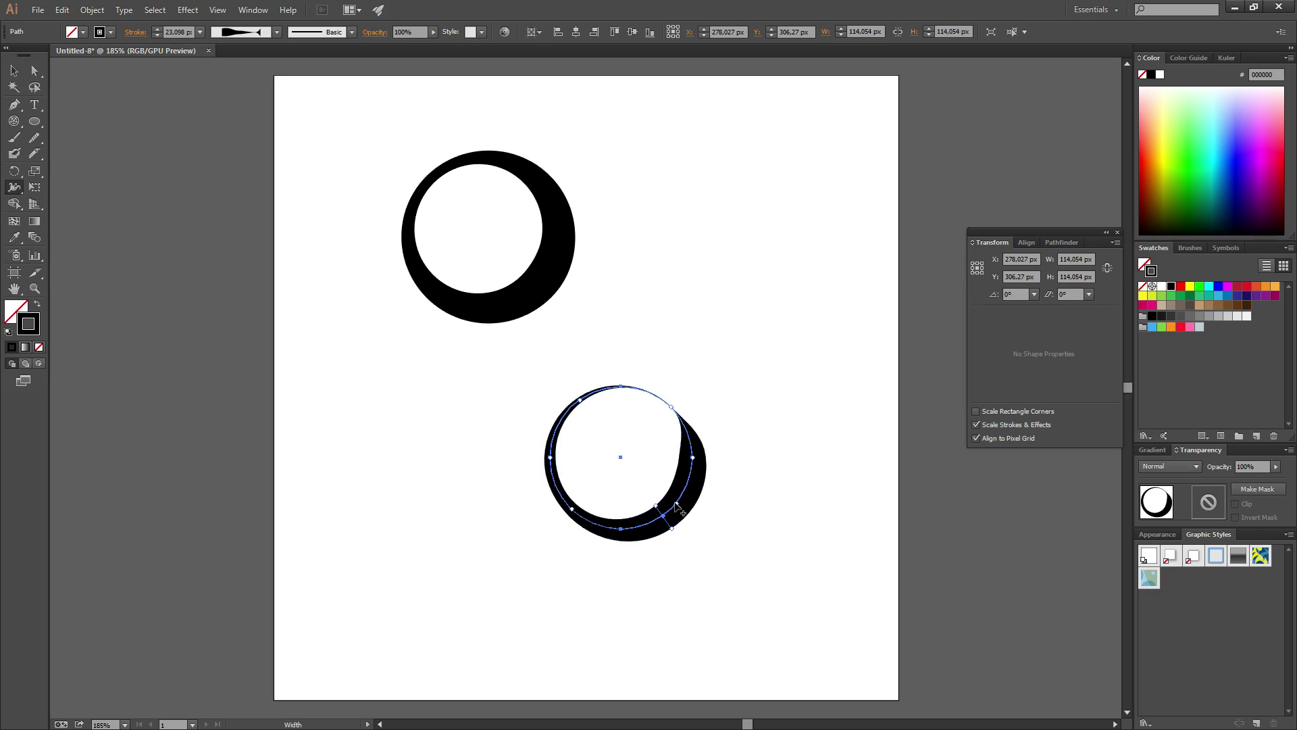
left_click_drag(675, 503, 645, 478)
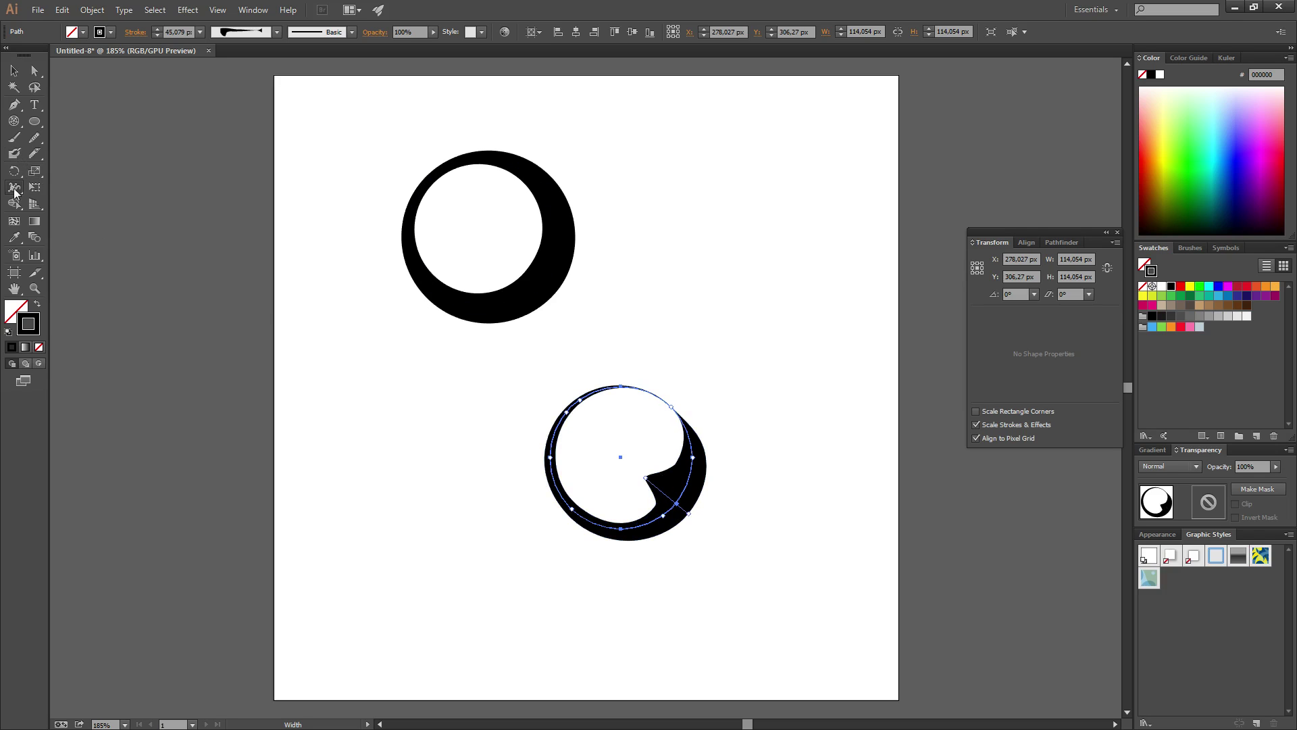
Draw a third circle about 100 px in diameter in the artboard's upper right, with a 12 px stroke.
left_click(34, 121)
left_click_drag(655, 179, 782, 306)
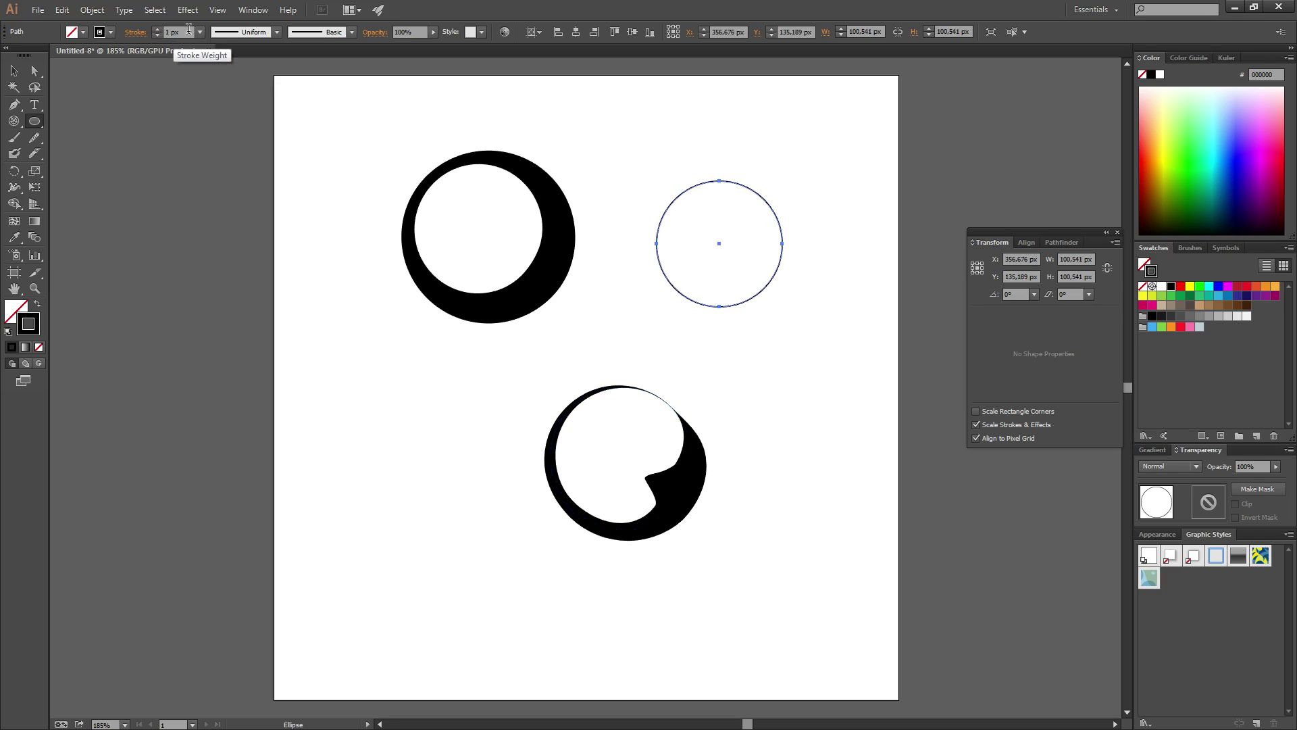
left_click(155, 32)
left_click(155, 31)
left_click(155, 31)
left_click(155, 32)
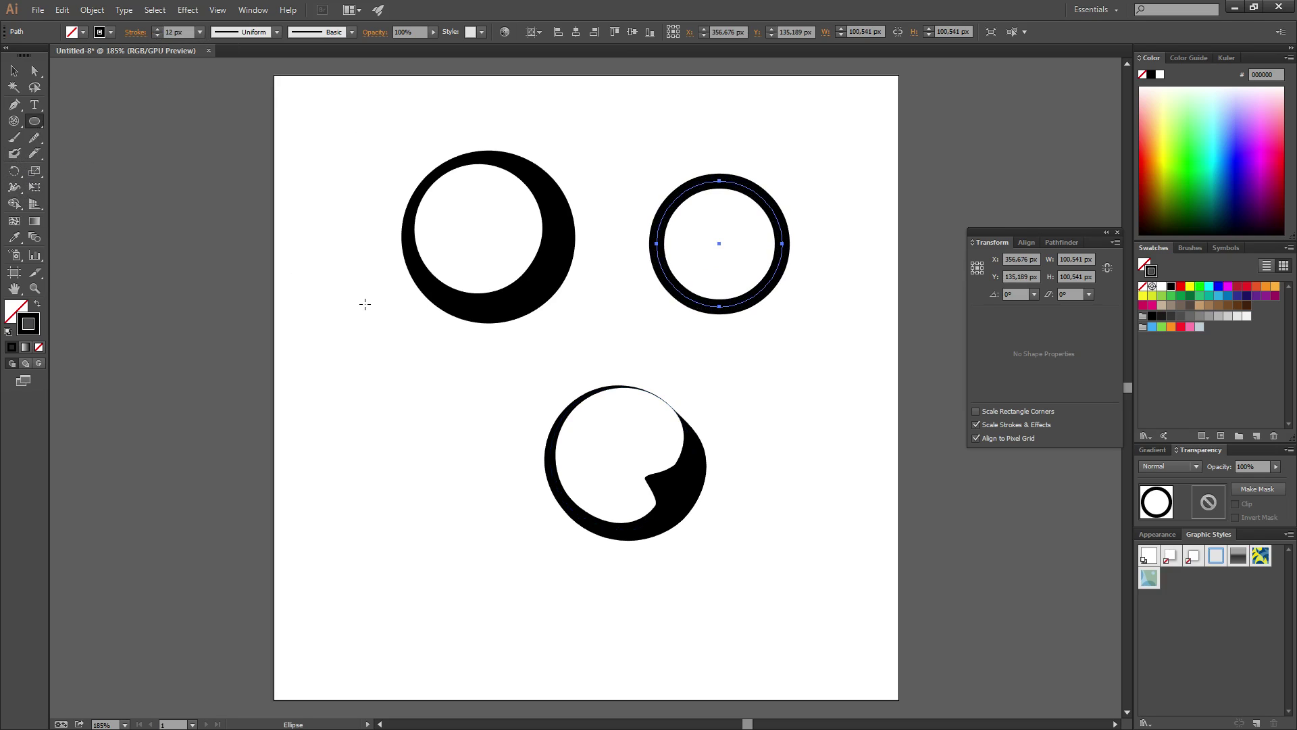
Use the Width tool to thicken the third circle's lower-right stroke to about 22 px and thin its upper-left stroke.
key("shift+w")
left_click_drag(771, 283, 781, 293)
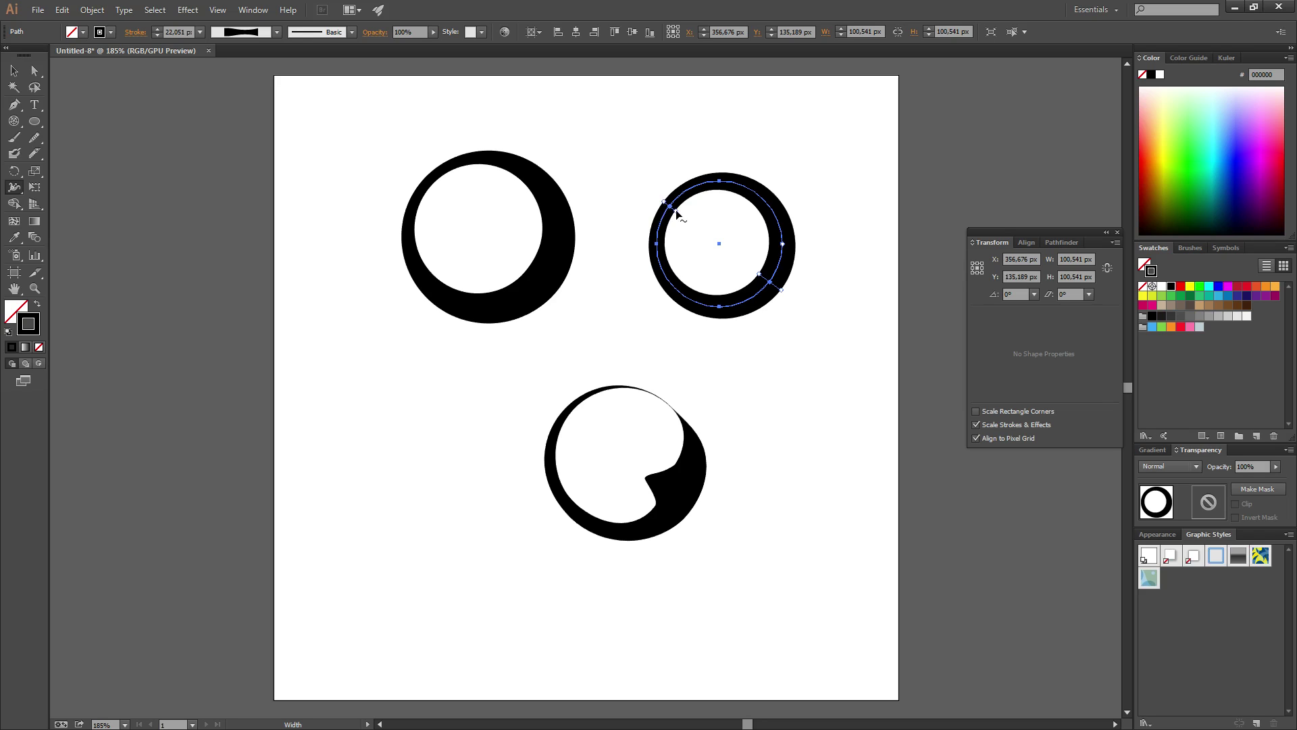
left_click_drag(675, 213, 673, 215)
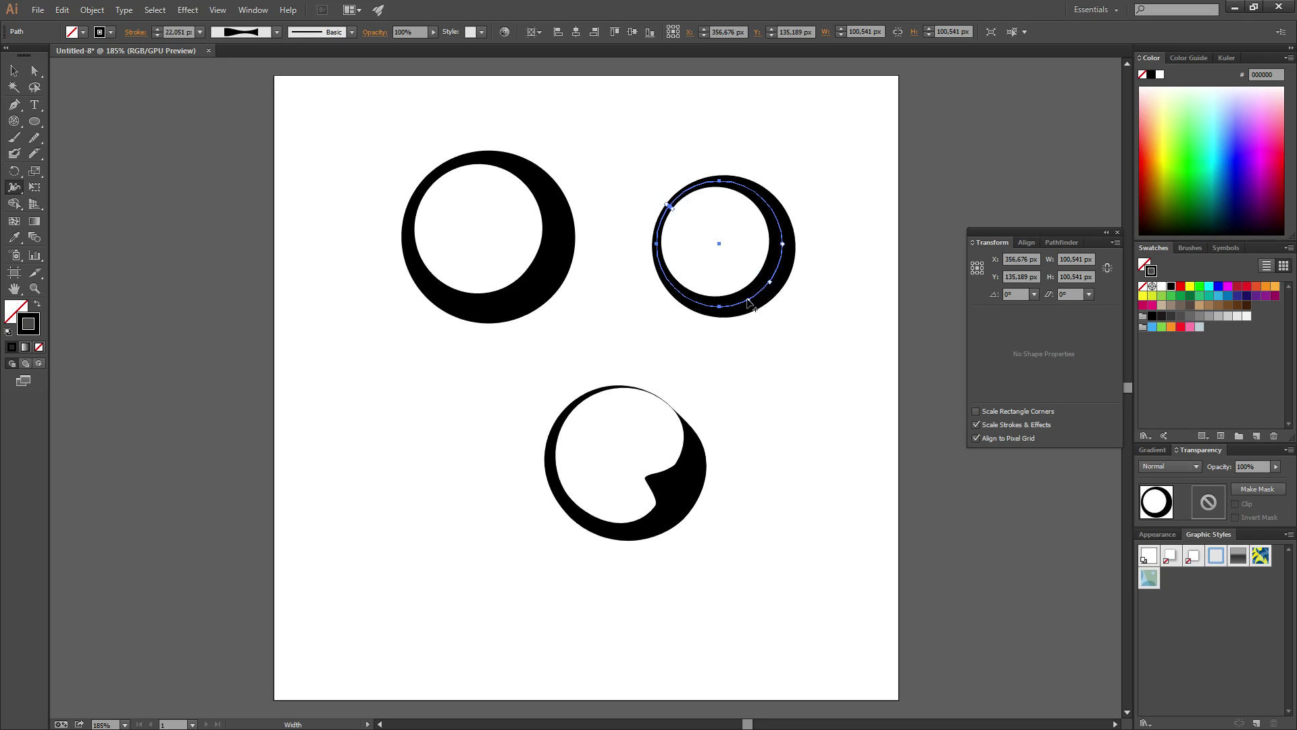
Add width points along the third circle's right half and pull an outward bulge about 39 px wide at its upper right.
mouse_move(748, 306)
left_mouse_down()
mouse_move(753, 315)
mouse_move(745, 300)
left_mouse_up()
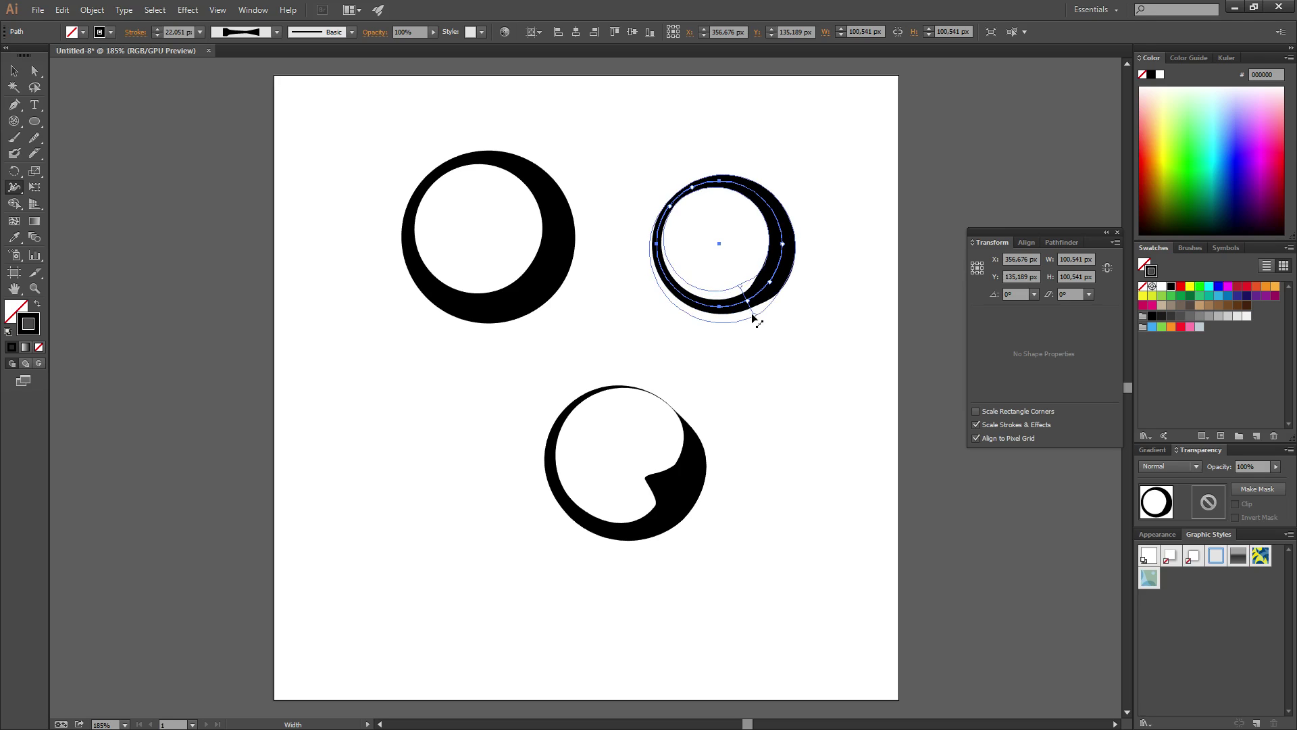
mouse_move(749, 308)
left_mouse_down()
mouse_move(756, 318)
mouse_move(747, 298)
left_mouse_up()
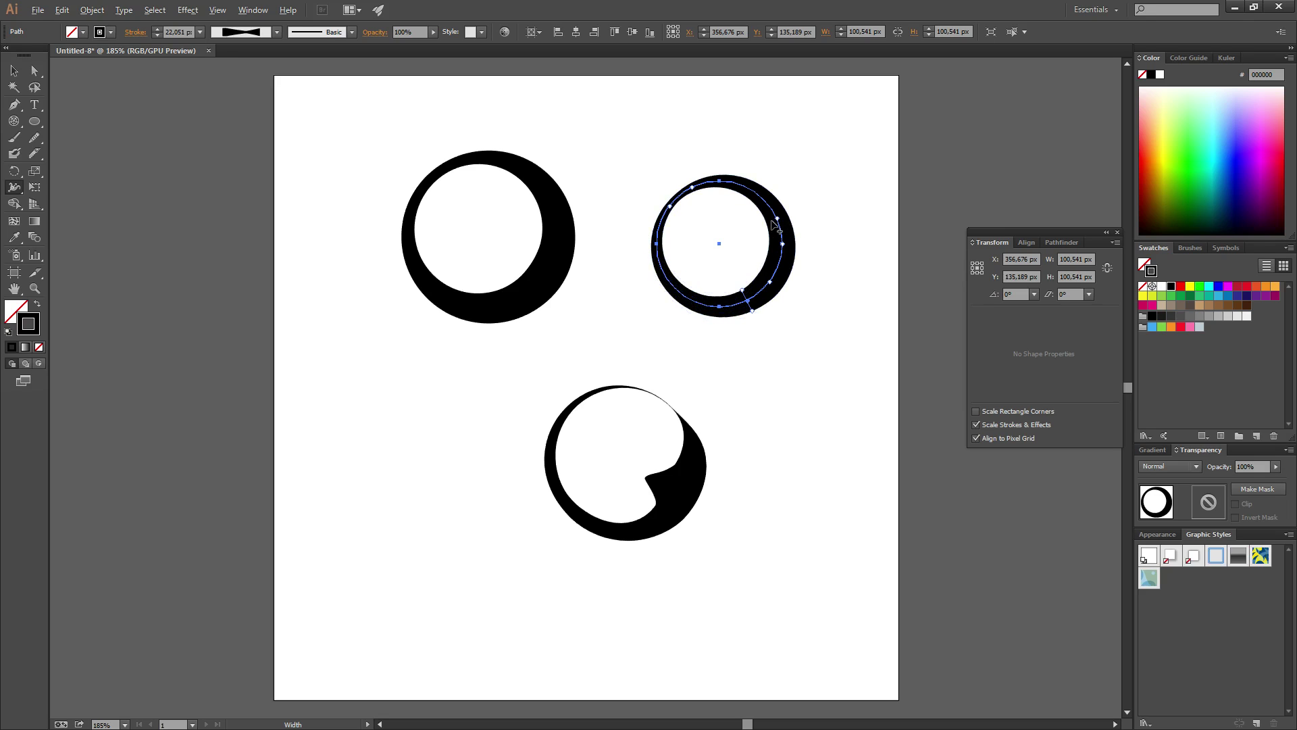
mouse_move(778, 225)
left_mouse_down()
mouse_move(751, 232)
mouse_move(778, 227)
left_mouse_up()
mouse_move(789, 210)
left_mouse_down()
mouse_move(804, 197)
mouse_move(832, 205)
left_mouse_up()
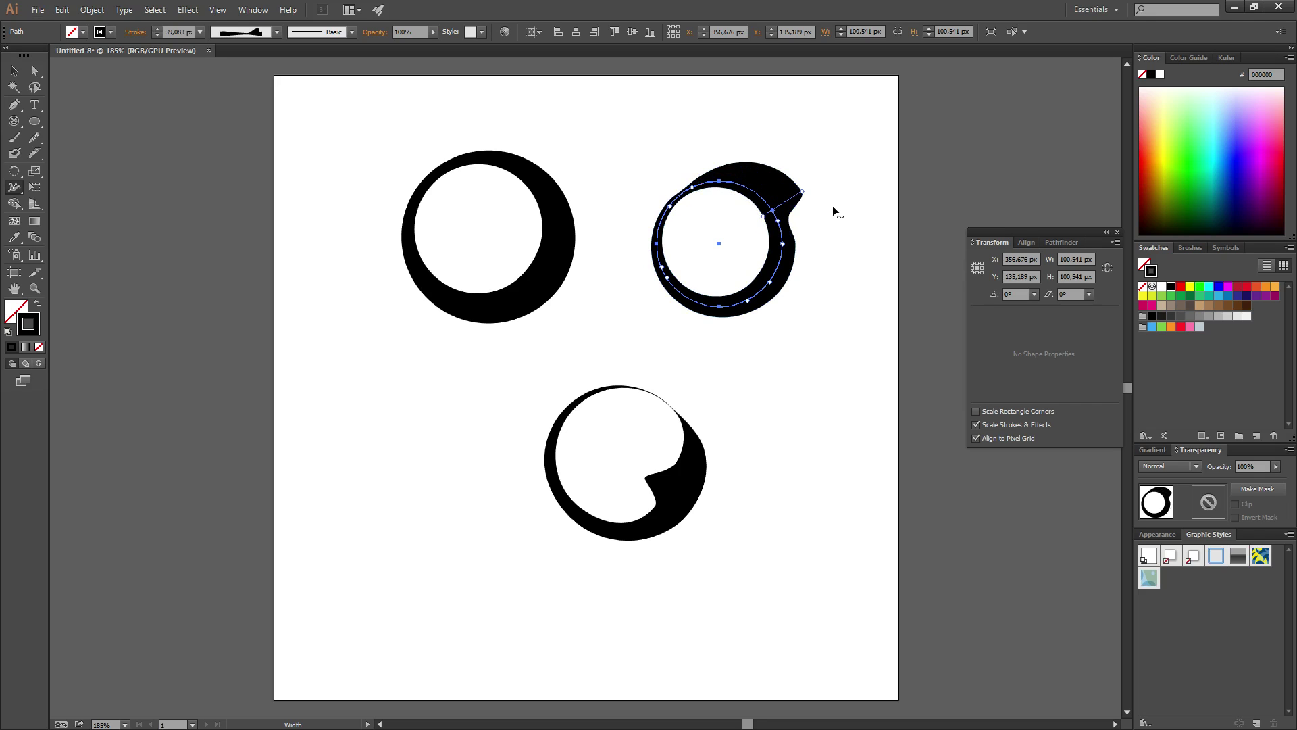
Activate the Warp tool and review its brush options without changing them.
left_click(14, 191)
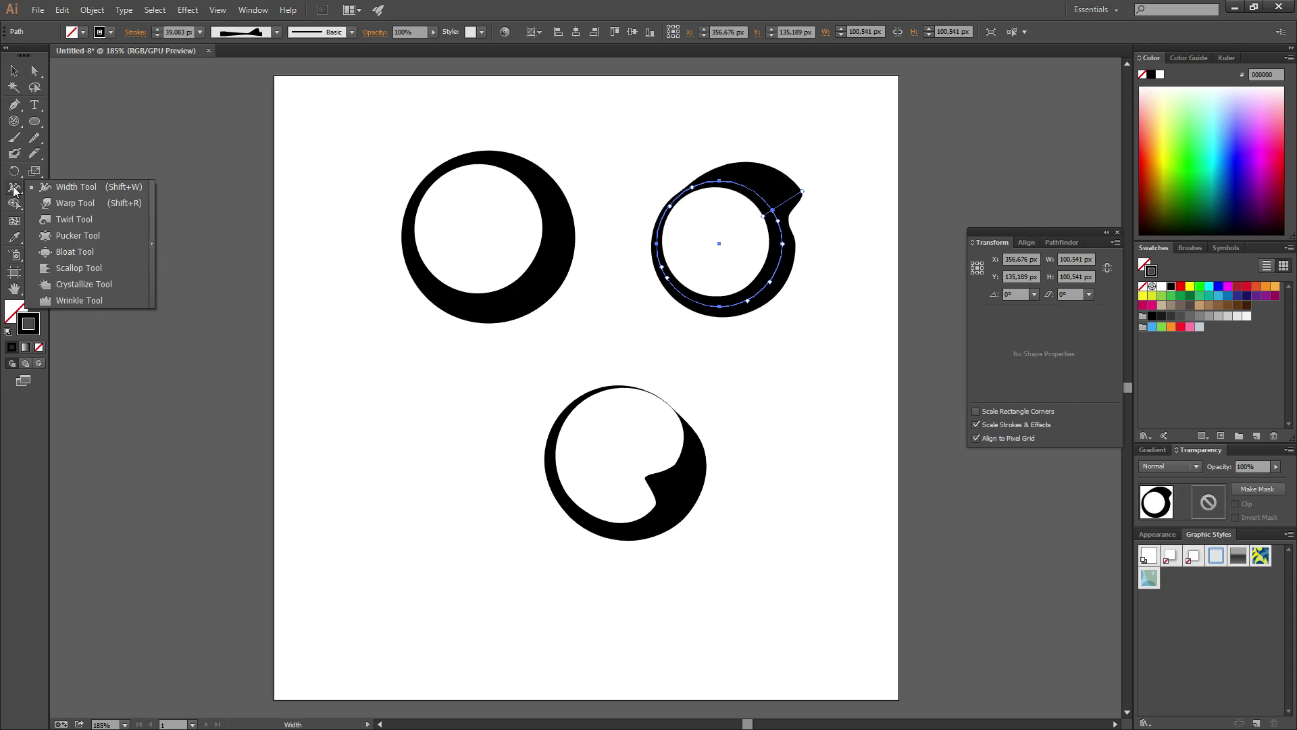
left_click(70, 205)
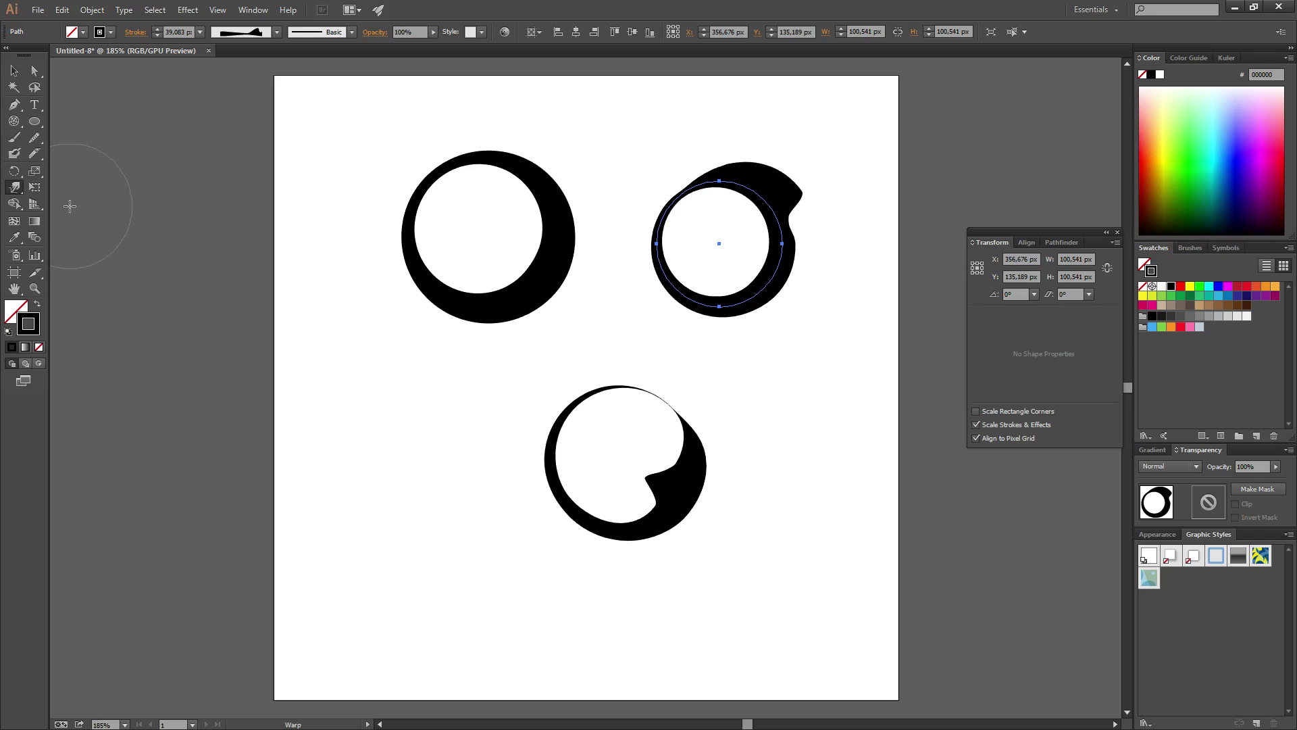
double_click(14, 187)
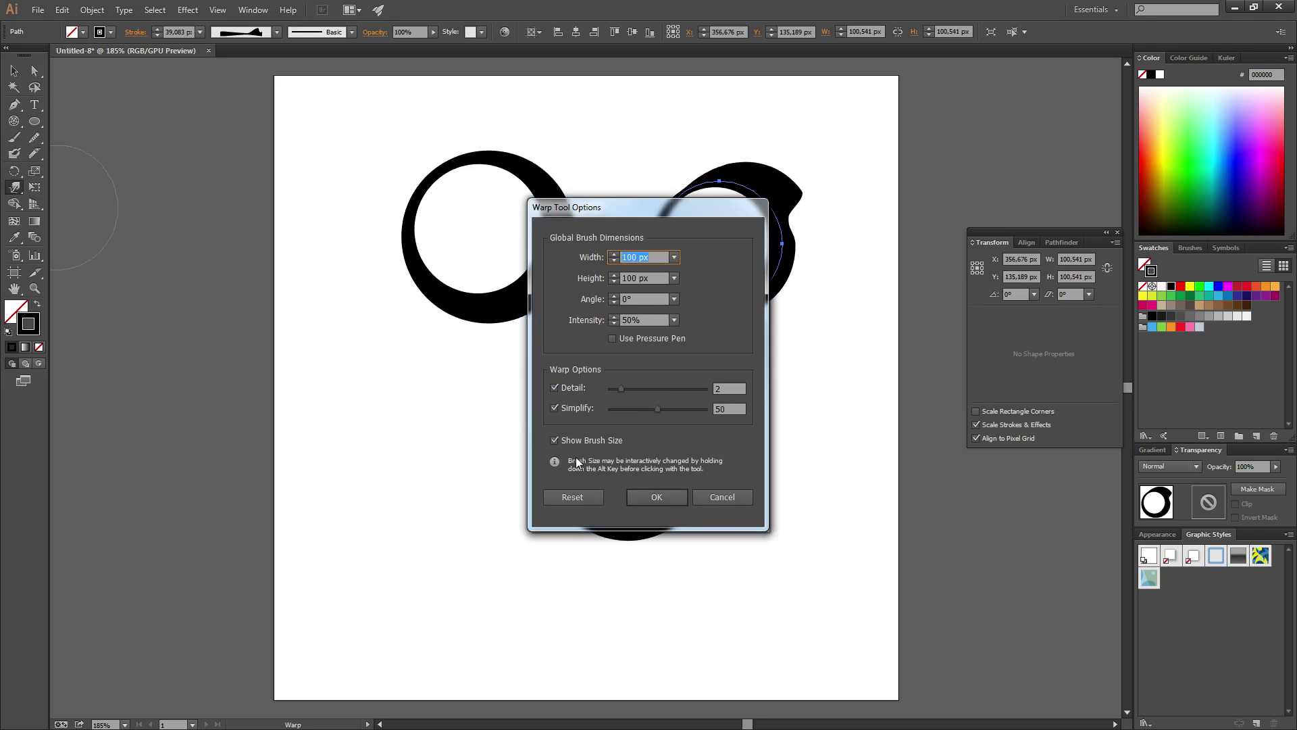
left_click(721, 497)
Select the upper-left circle and warp it into a rounded triangle pointing downward.
left_click(35, 123)
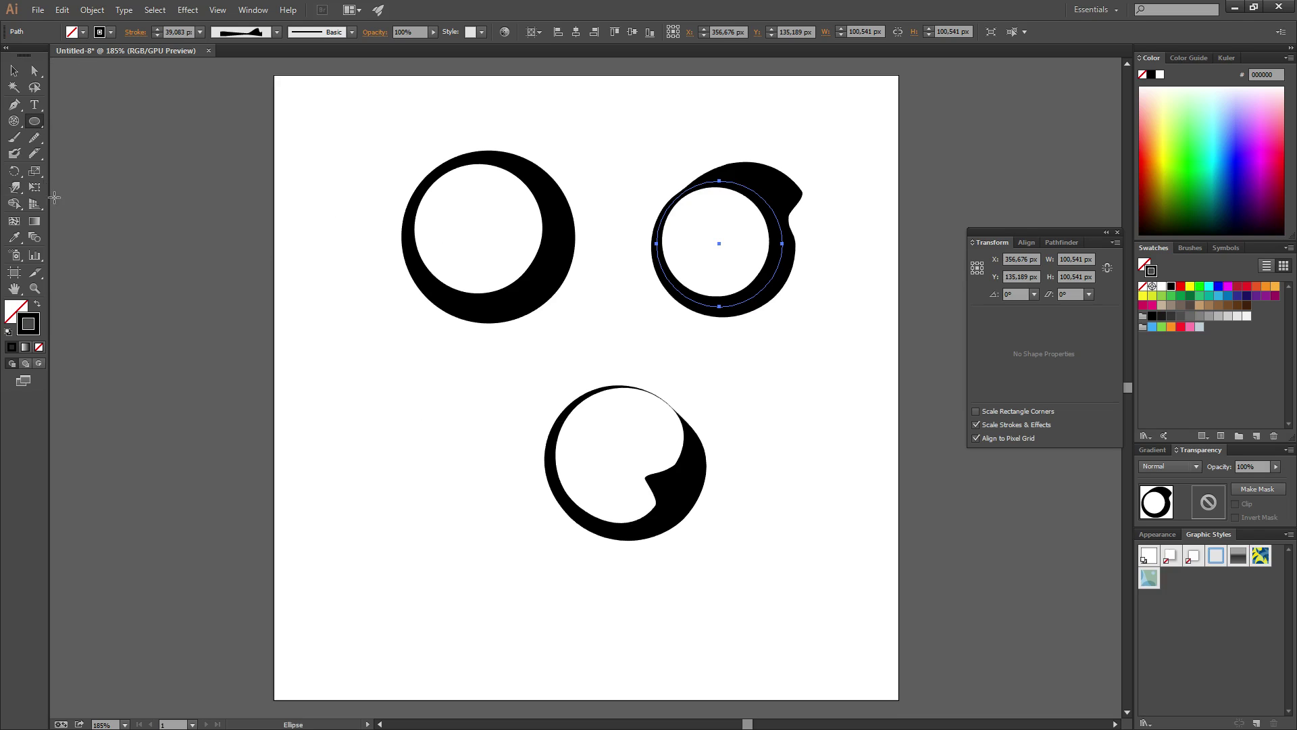
left_click(15, 188)
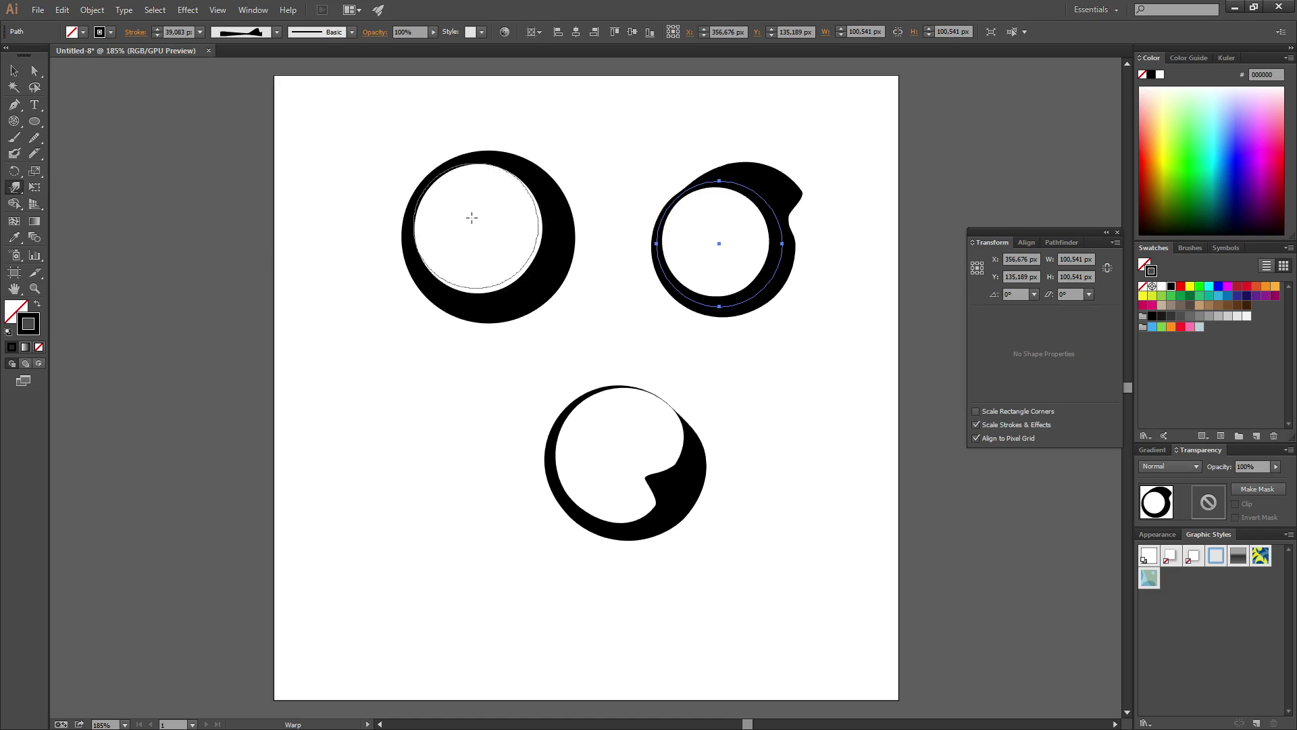
left_click(35, 71)
left_click(525, 294)
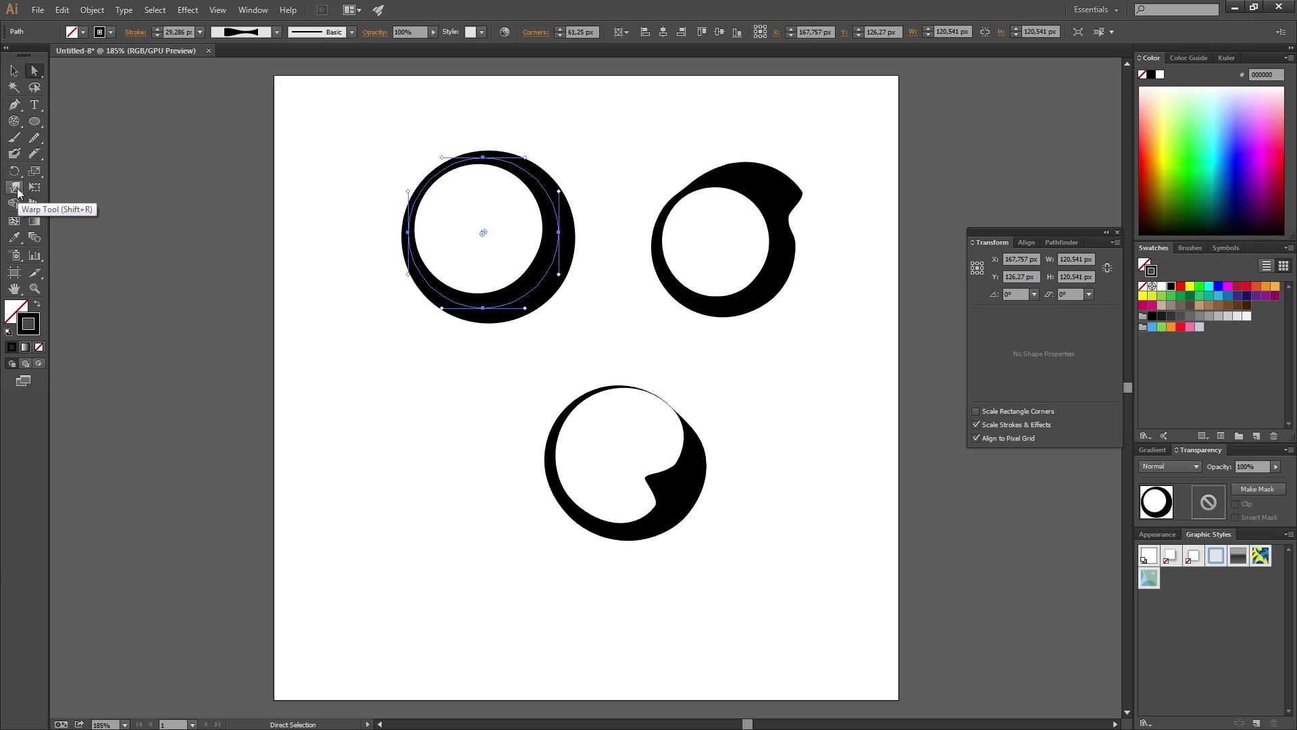
left_click(16, 188)
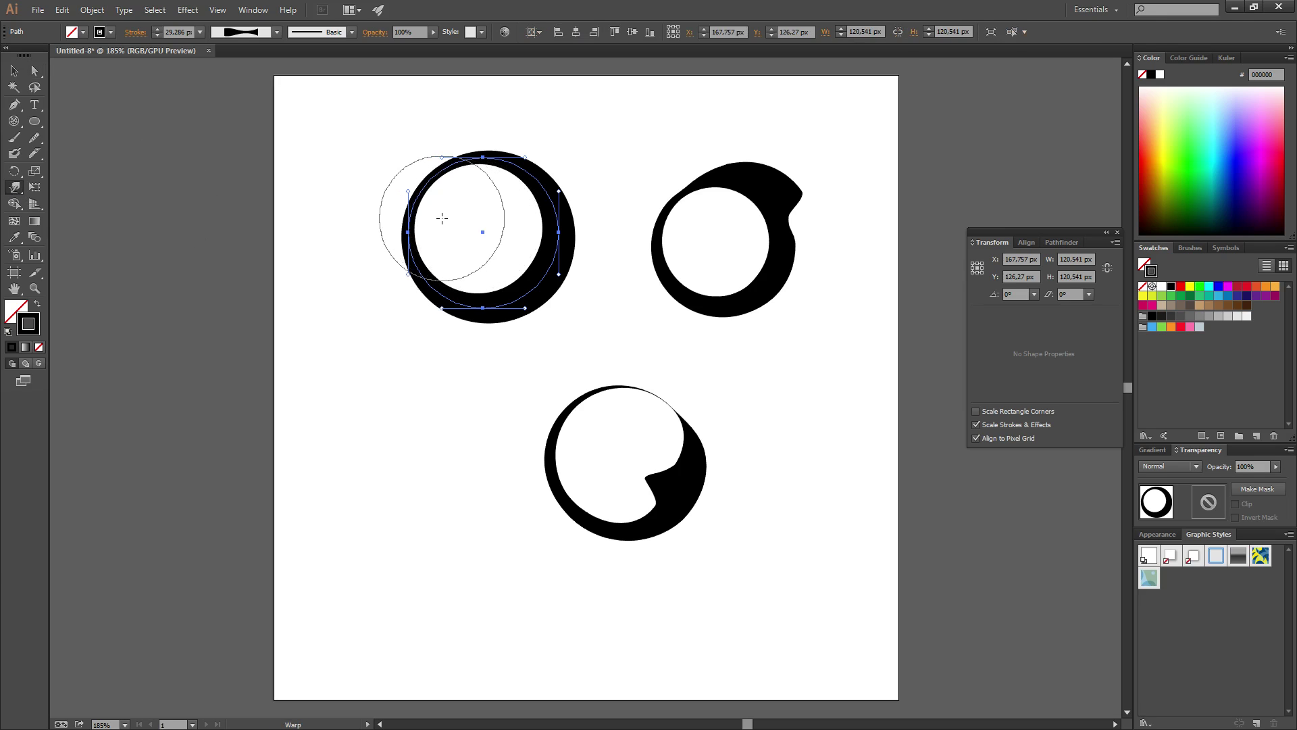
mouse_move(442, 219)
left_mouse_down()
mouse_move(349, 198)
mouse_move(610, 157)
mouse_move(657, 130)
left_mouse_up()
left_click_drag(472, 232, 477, 405)
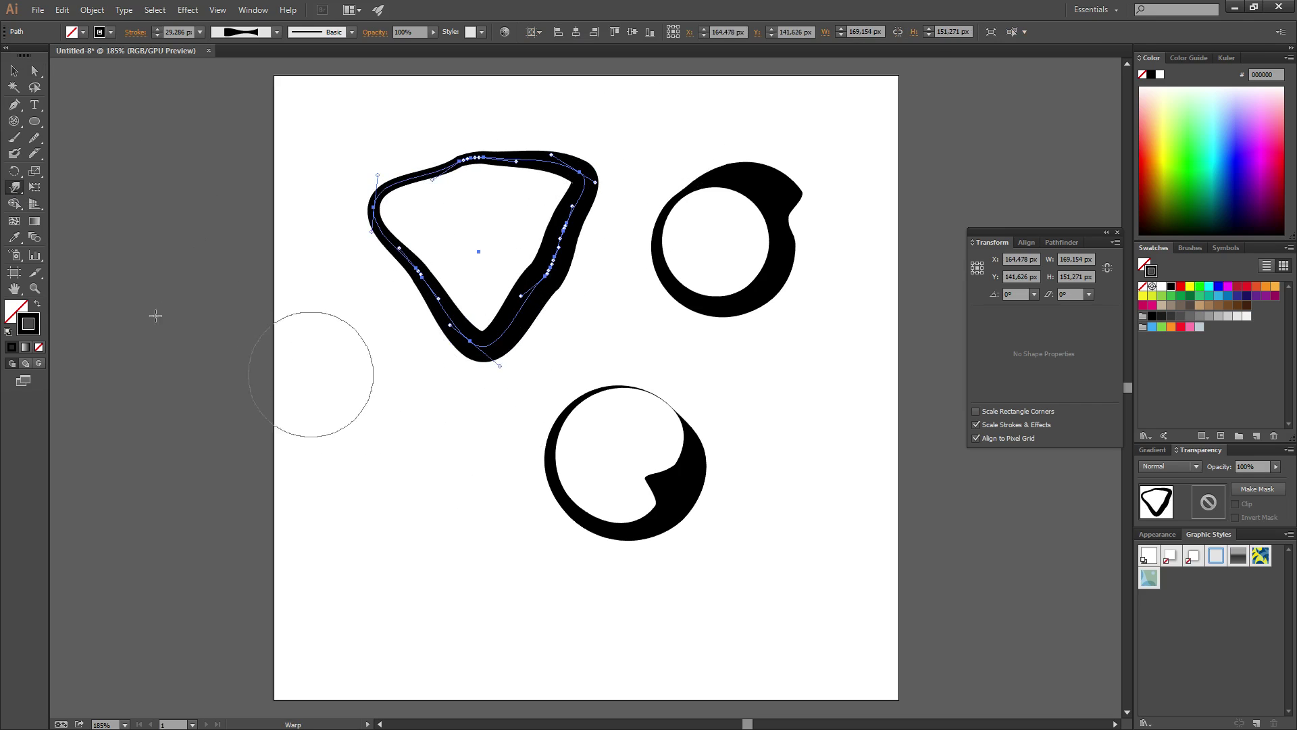
Warp the triangle's lower tip into a left prong and a long downward prong, using a 50 by 50 px brush at 100% intensity.
double_click(16, 189)
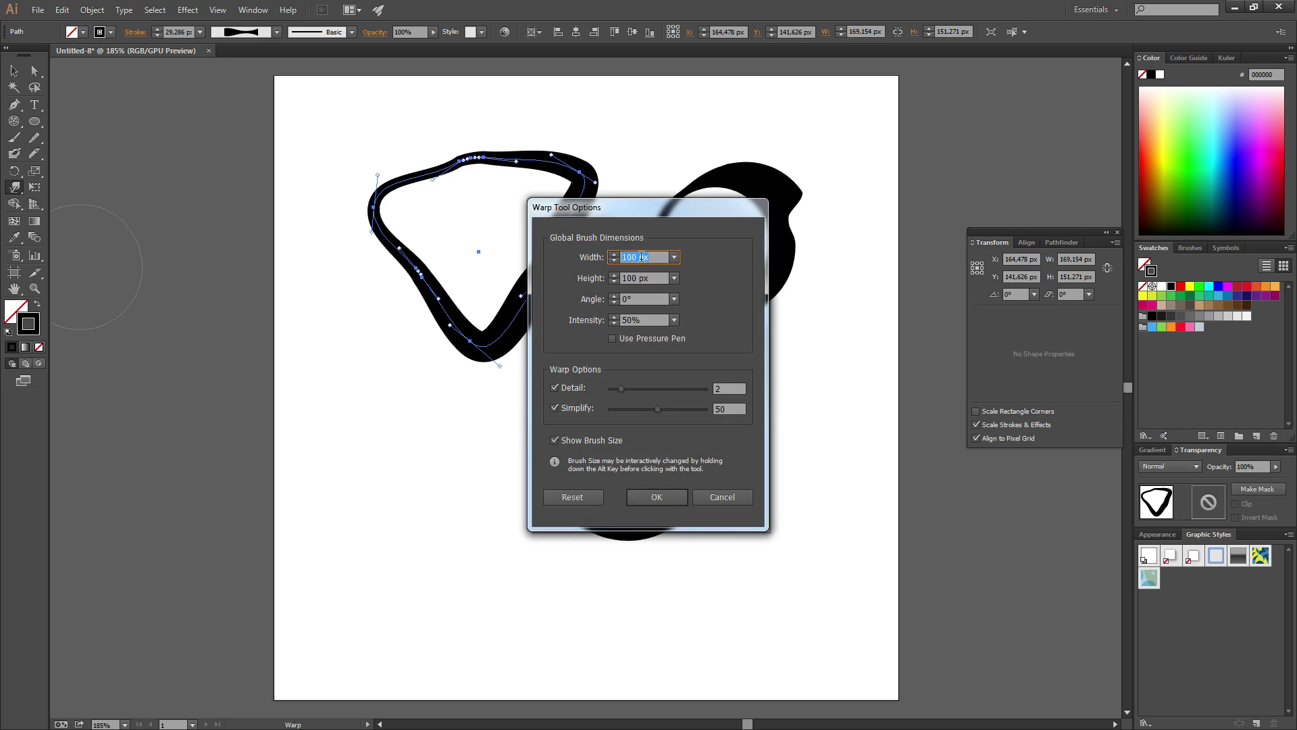
type("50")
key("Tab")
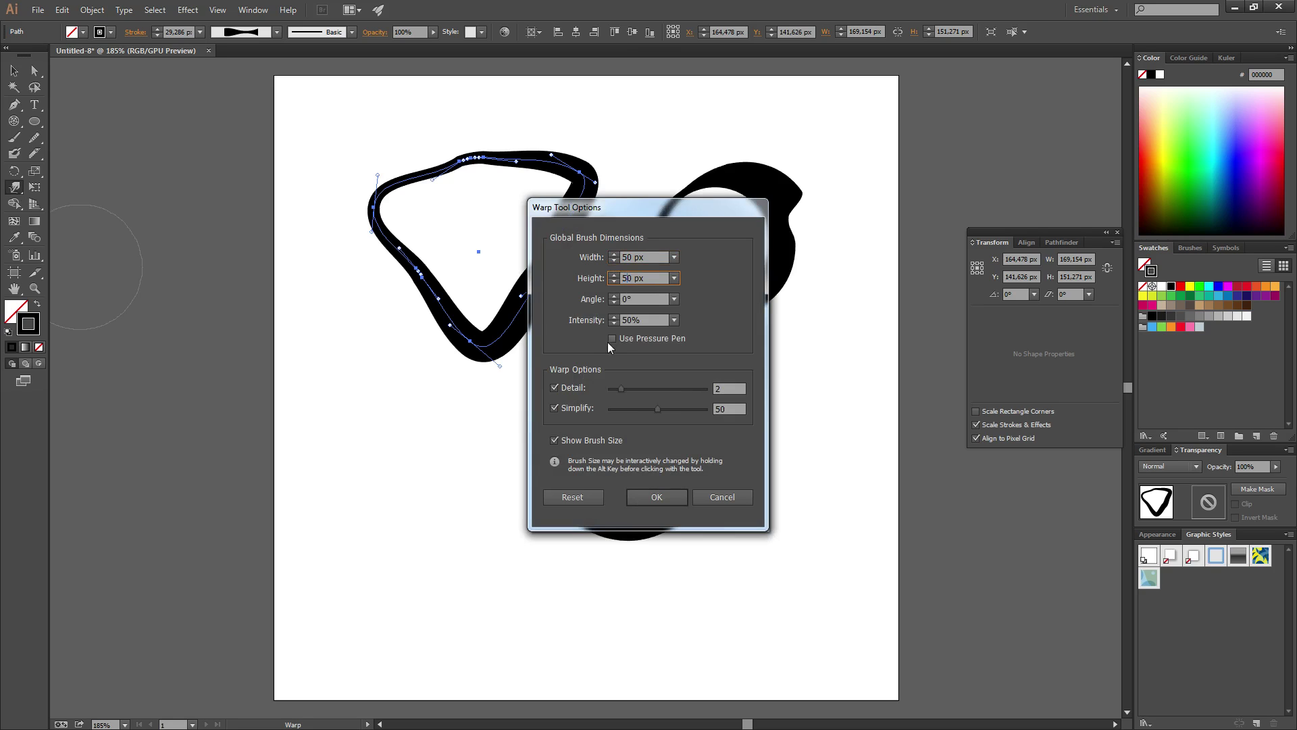
left_click(613, 317)
left_click(659, 497)
mouse_move(485, 318)
left_mouse_down()
mouse_move(449, 296)
mouse_move(429, 307)
mouse_move(346, 400)
left_mouse_up()
mouse_move(509, 296)
left_mouse_down()
mouse_move(498, 353)
mouse_move(513, 439)
mouse_move(550, 521)
left_mouse_up()
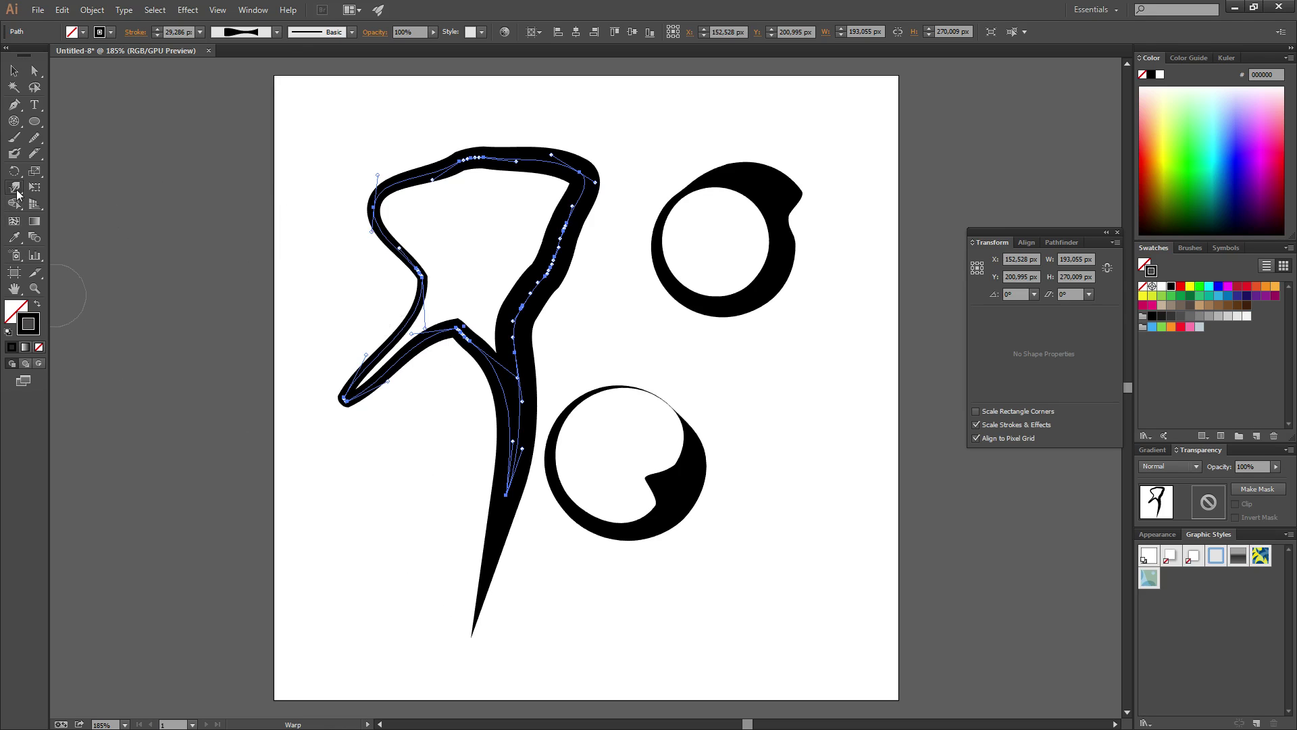
Reduce the Warp brush intensity to 1% and warp the right side of the distorted shape with several strokes.
double_click(16, 189)
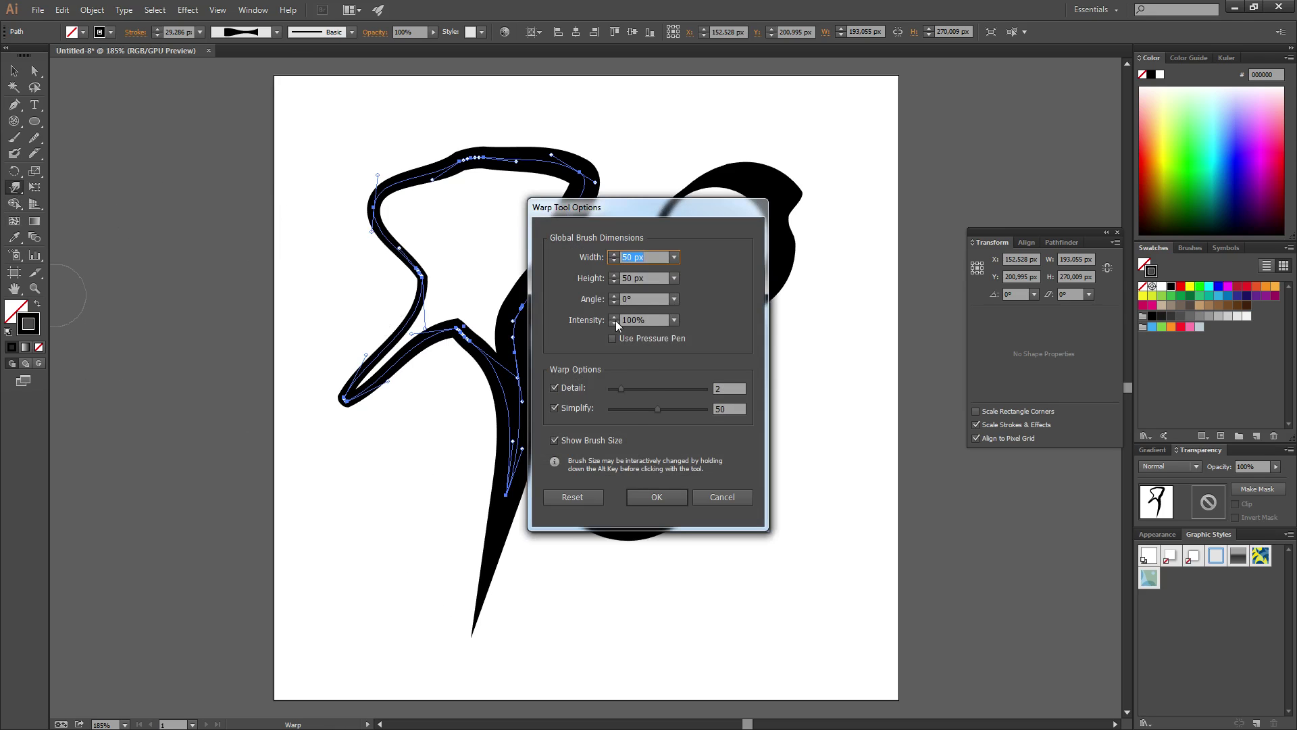
left_click(675, 320)
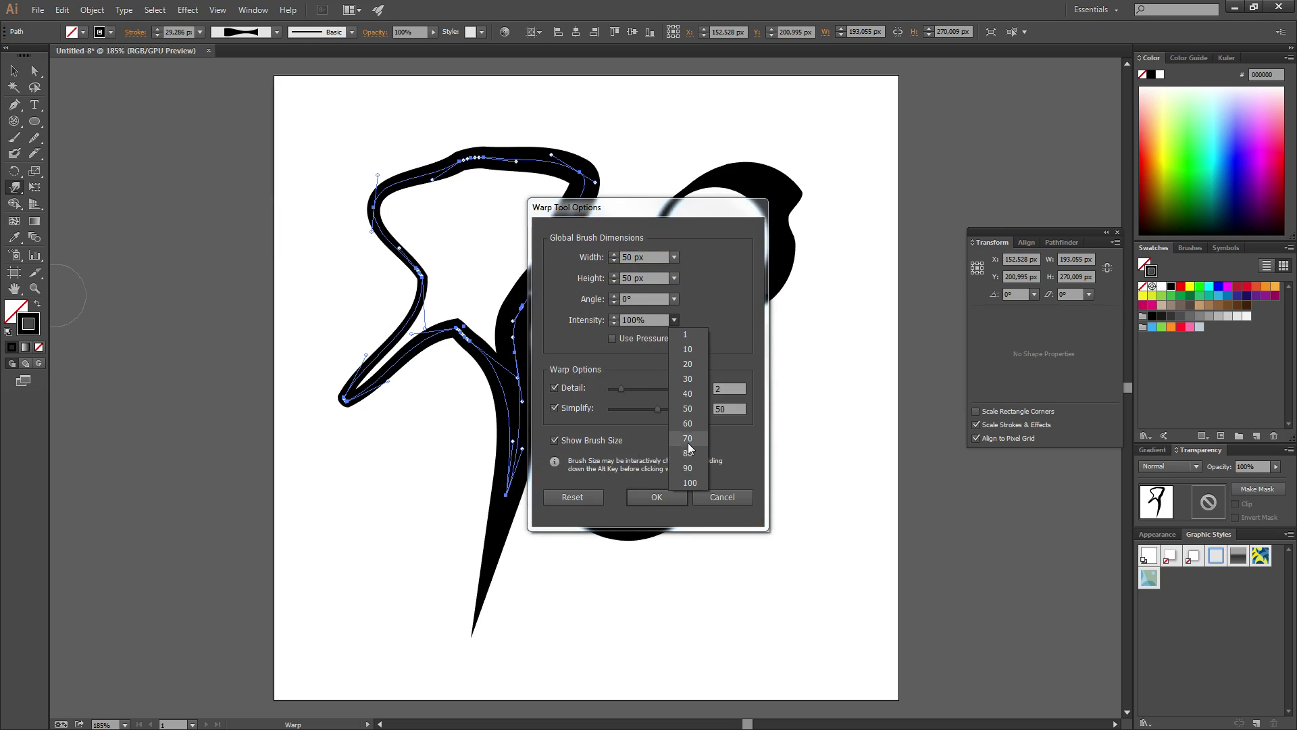
left_click(685, 335)
left_click(659, 500)
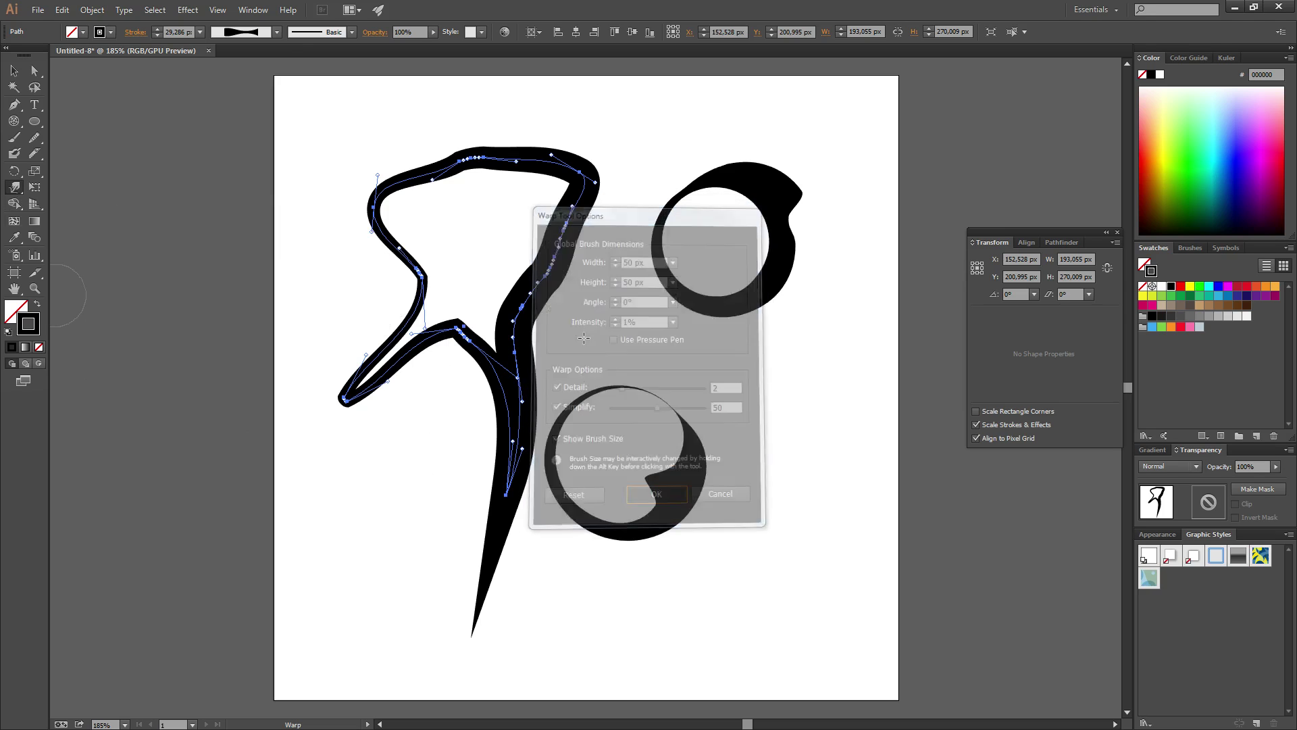
mouse_move(579, 285)
left_mouse_down()
mouse_move(582, 255)
mouse_move(529, 232)
mouse_move(604, 233)
mouse_move(534, 223)
left_mouse_up()
left_click_drag(610, 236, 533, 229)
left_click_drag(618, 230, 546, 208)
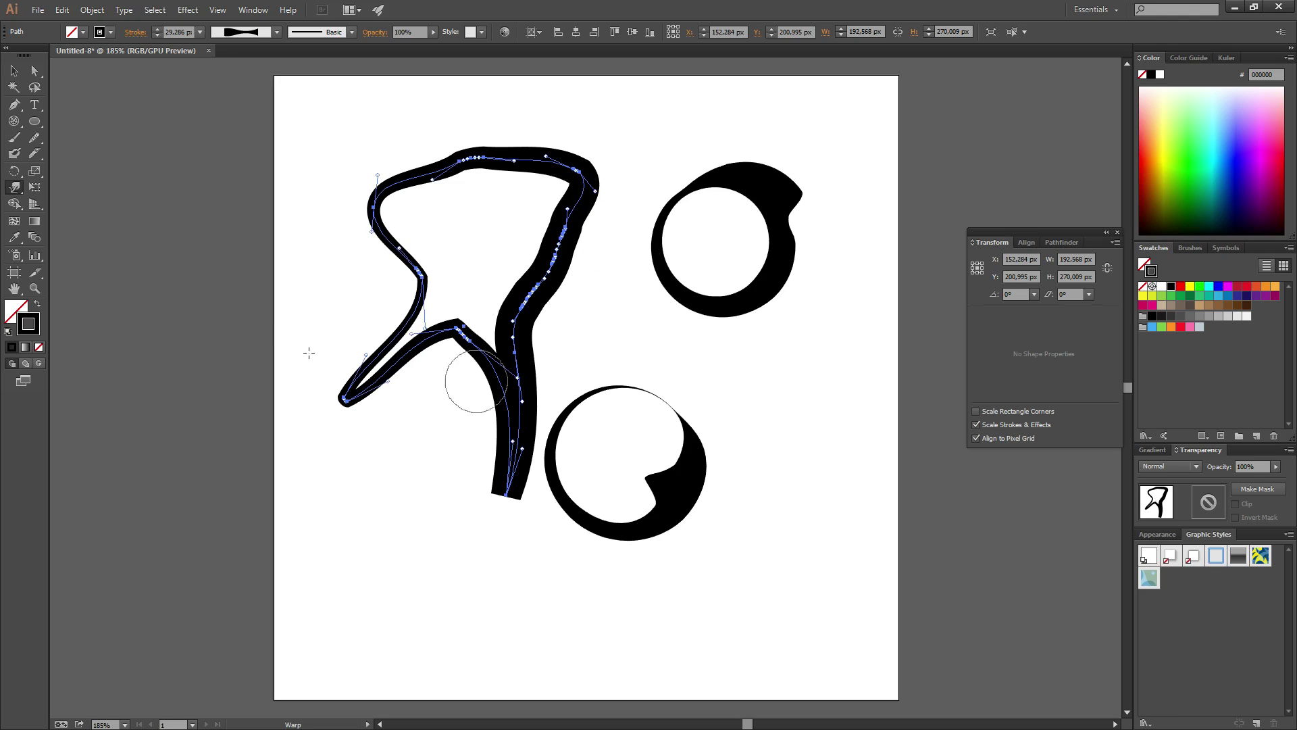
Set the Warp brush angle to 20° and raise its intensity.
double_click(17, 189)
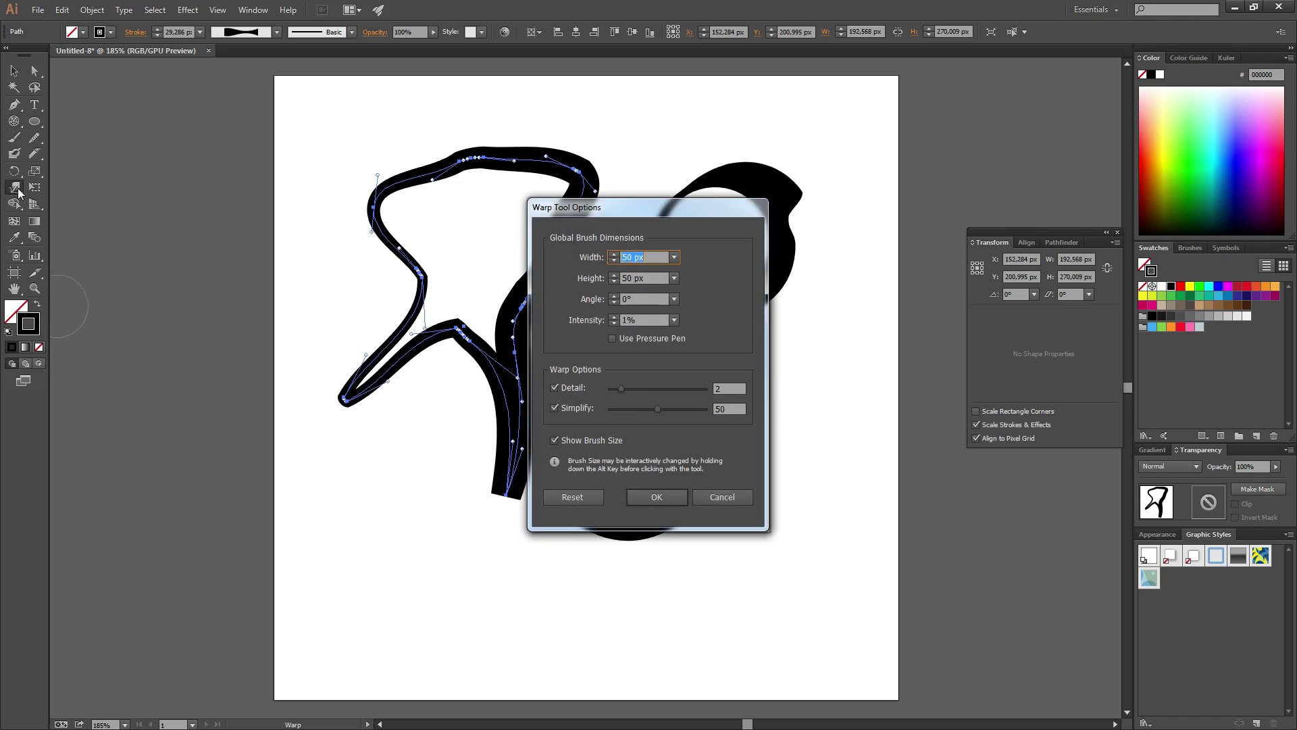
left_click(613, 296)
left_click(613, 295)
left_click(613, 296)
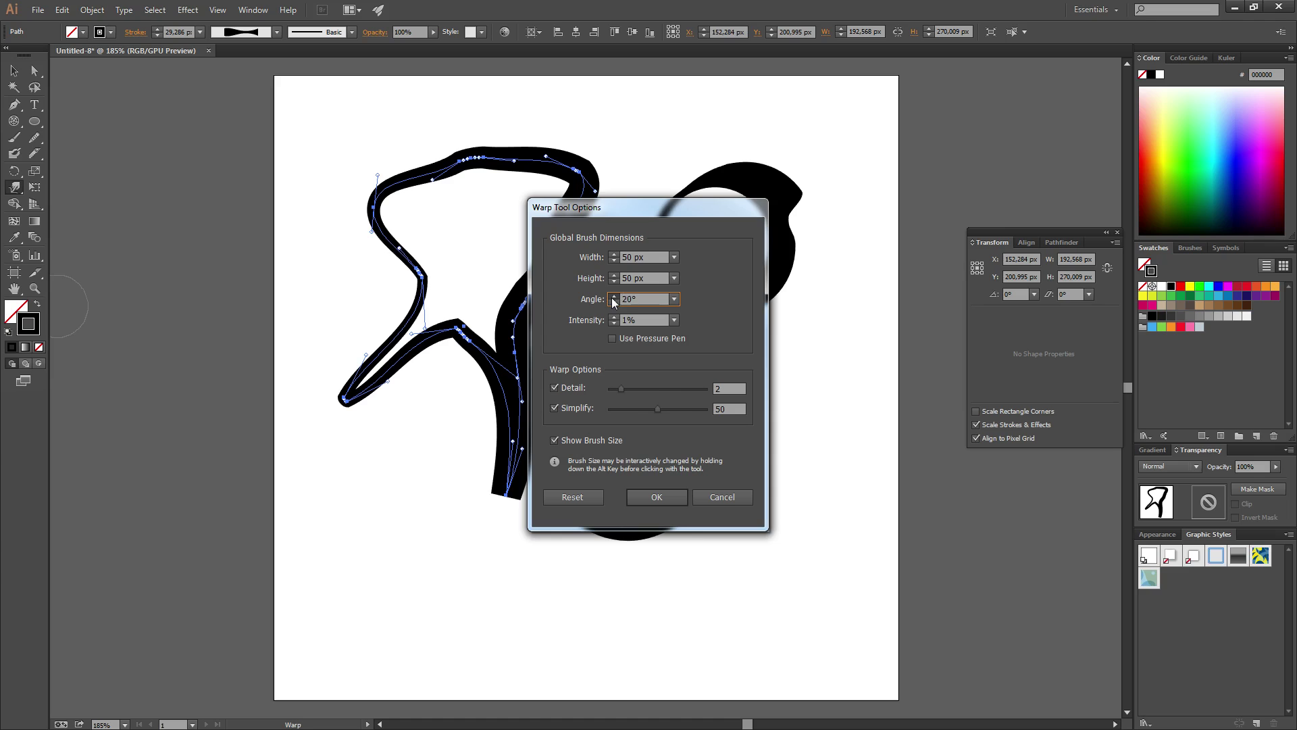
left_click(614, 318)
left_click(671, 502)
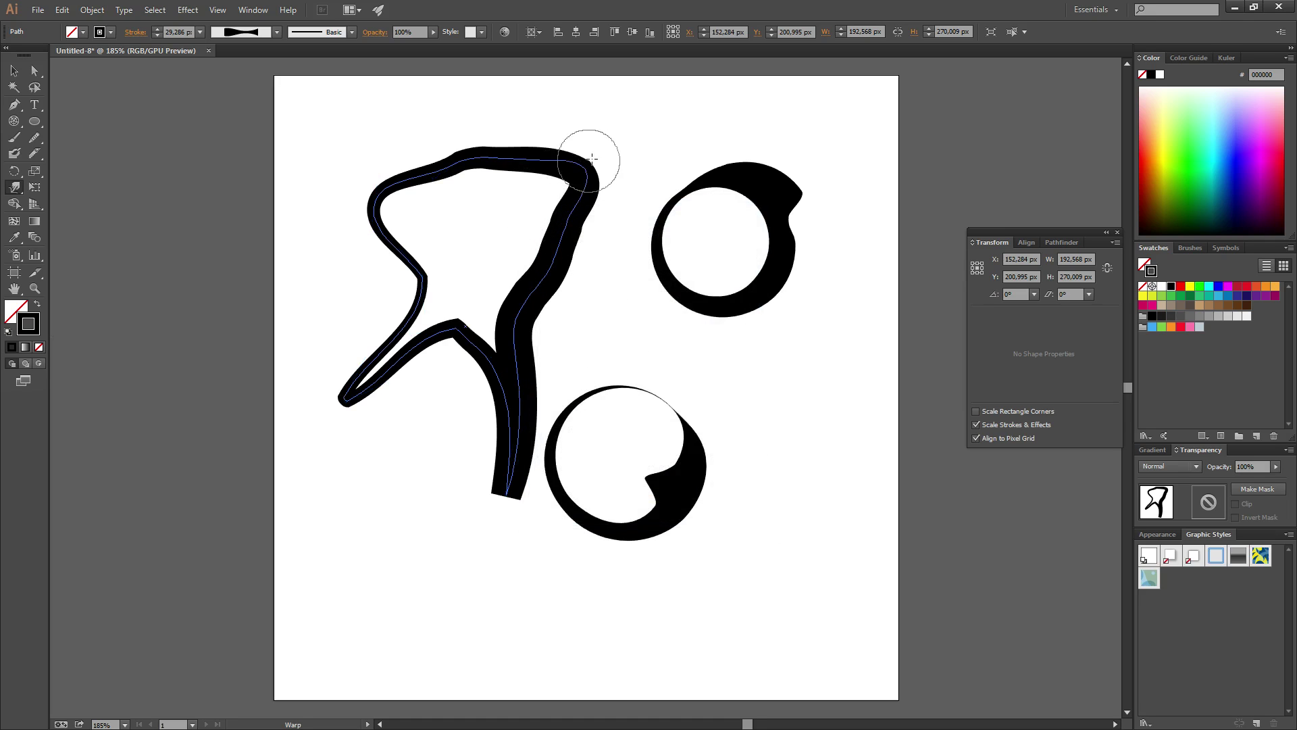
Warp the distorted shape's top and left edges with the angled brush.
mouse_move(608, 177)
left_mouse_down()
mouse_move(482, 150)
mouse_move(391, 151)
mouse_move(386, 162)
left_mouse_up()
mouse_move(411, 208)
left_mouse_down()
mouse_move(357, 204)
mouse_move(369, 247)
mouse_move(338, 271)
left_mouse_up()
left_click_drag(426, 251, 337, 348)
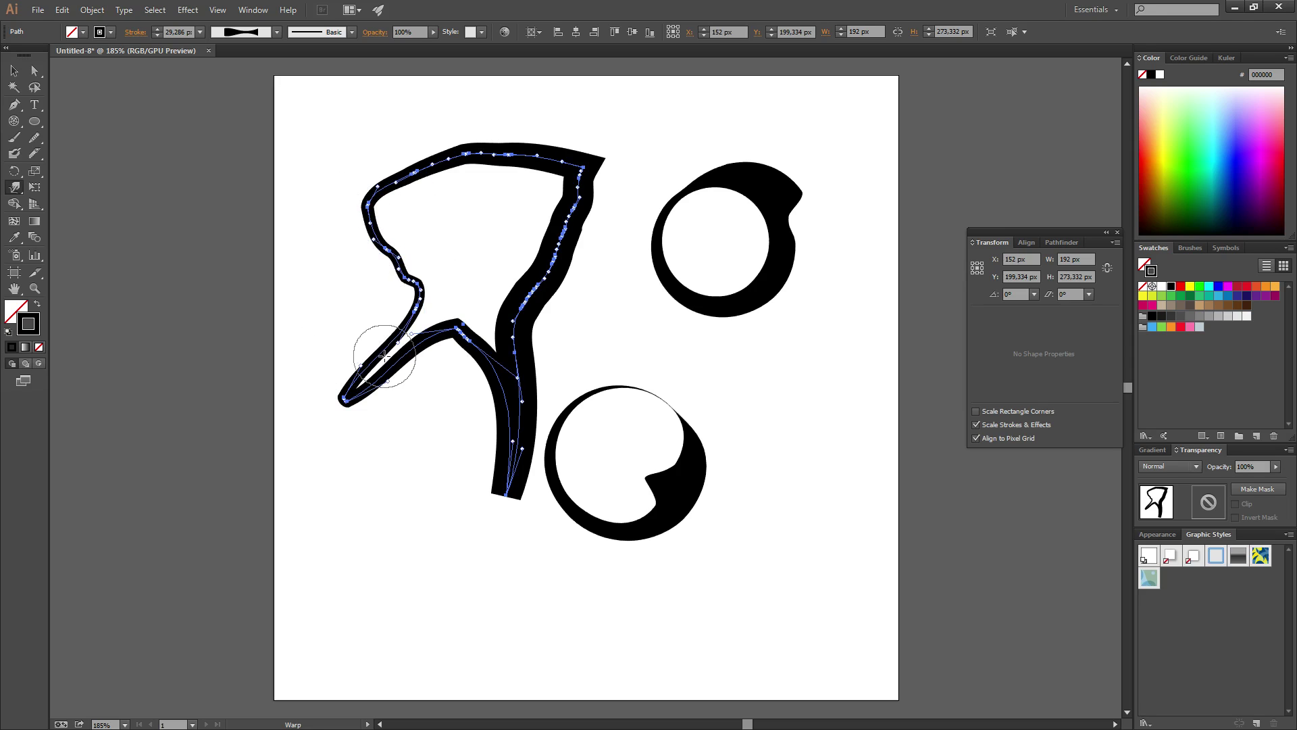
Select all the shapes on the artboard and delete them.
left_click(34, 70)
left_click(262, 101)
left_click_drag(263, 105, 883, 588)
key("Delete")
Draw a circle about 130 px in diameter in the upper middle of the empty artboard.
left_click(31, 121)
left_click_drag(470, 211, 632, 373)
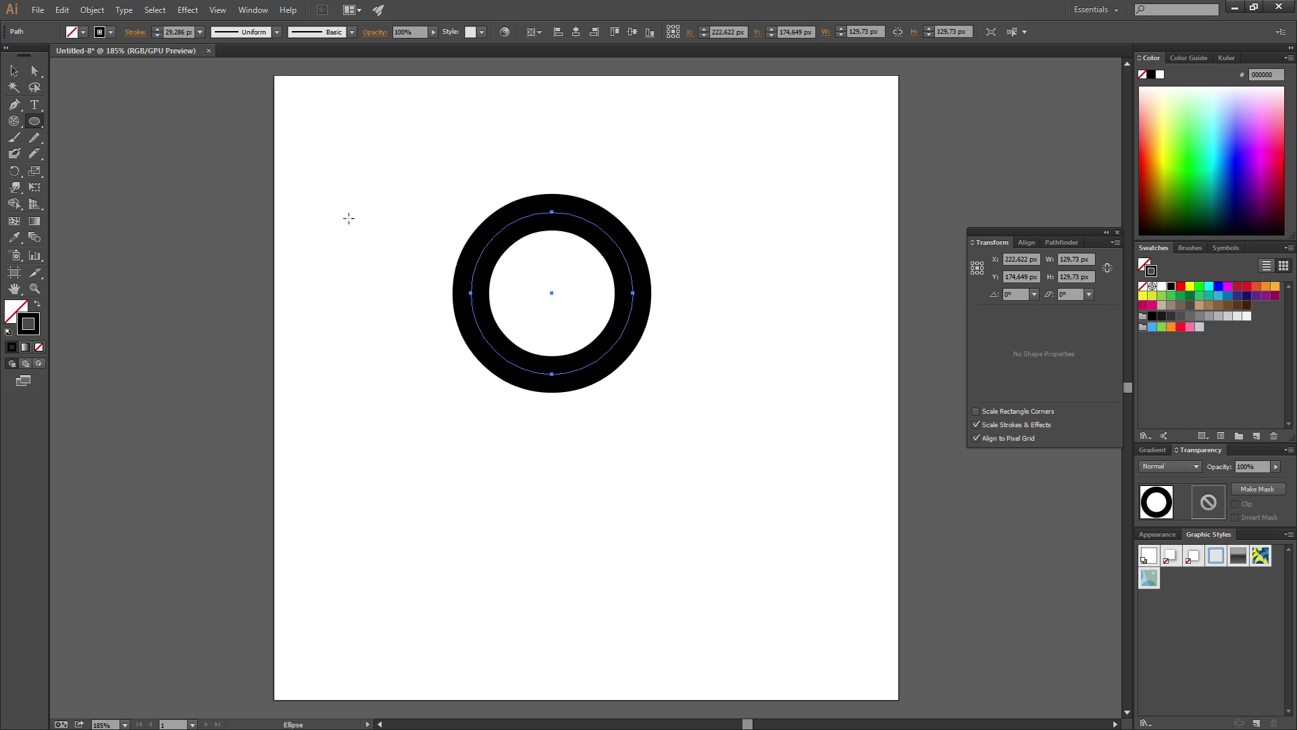
Set the Twirl tool's brush to 100 px width and height, 0° angle and 50% intensity.
left_click(15, 189)
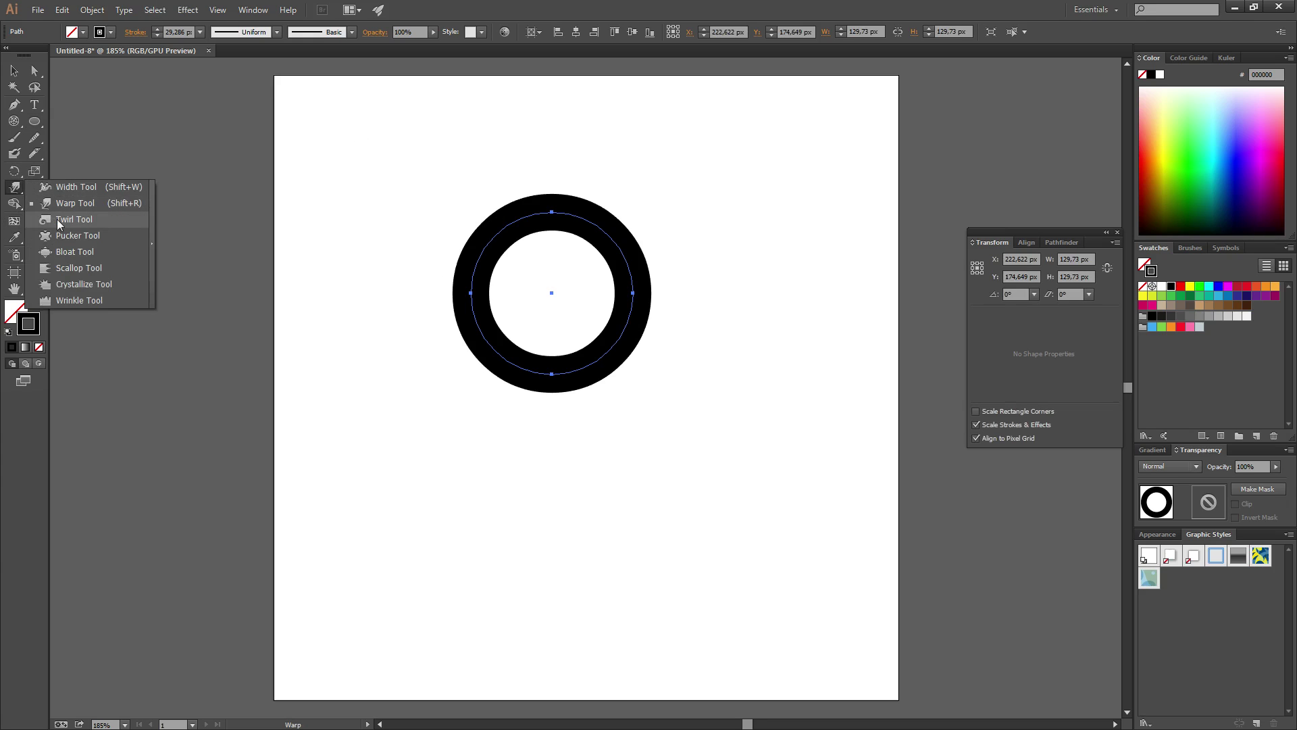
left_click(60, 225)
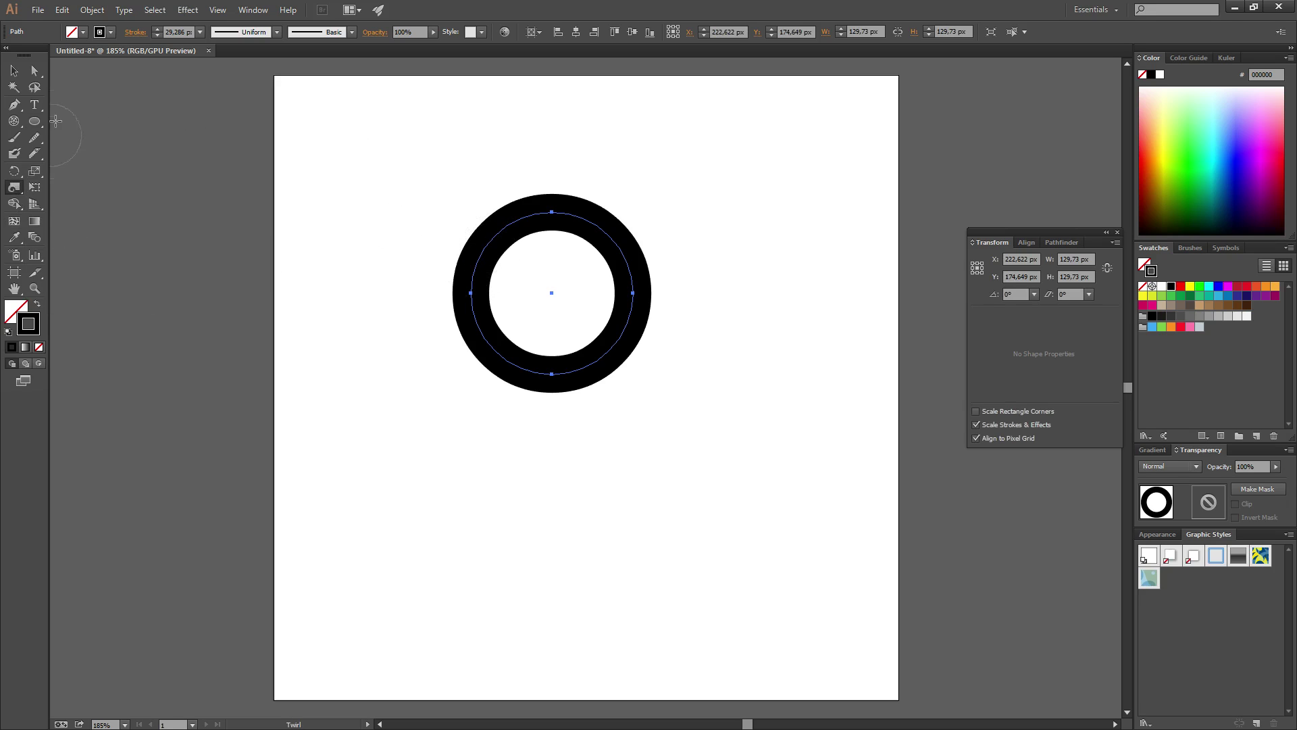
double_click(15, 191)
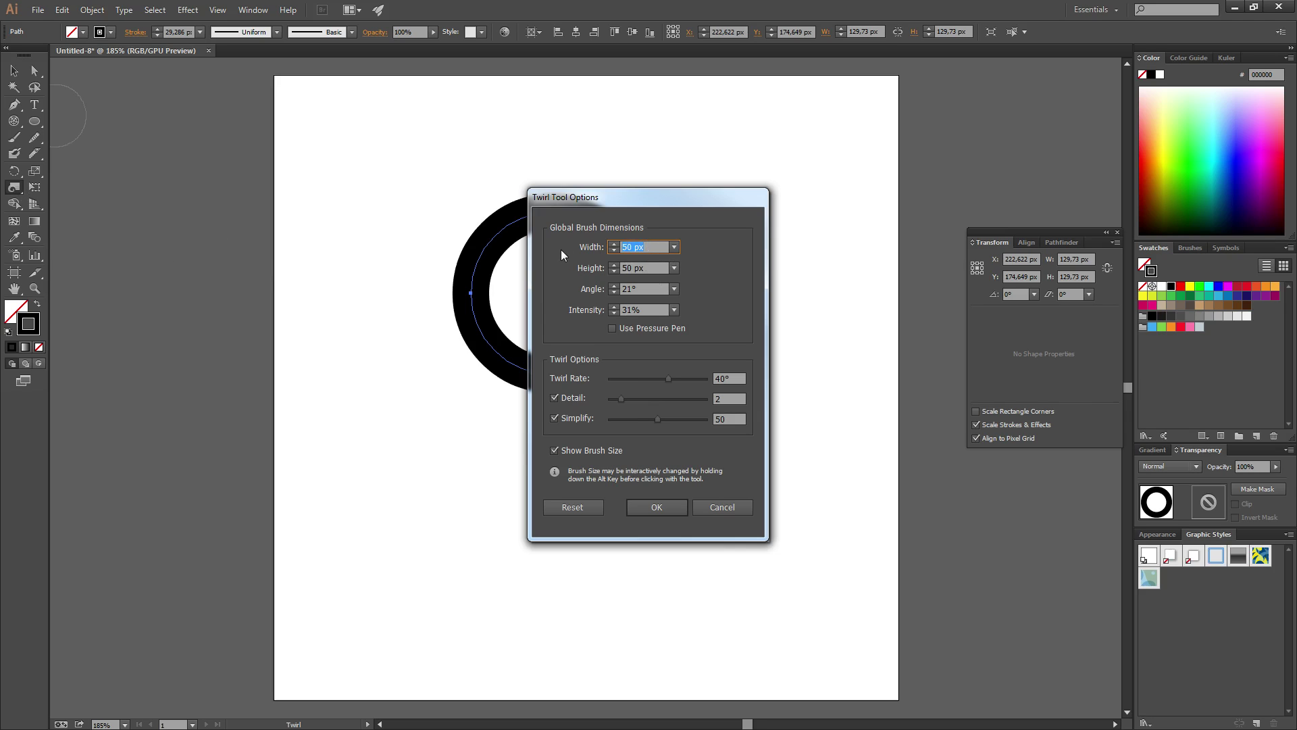
type("100")
key("Tab")
type("100")
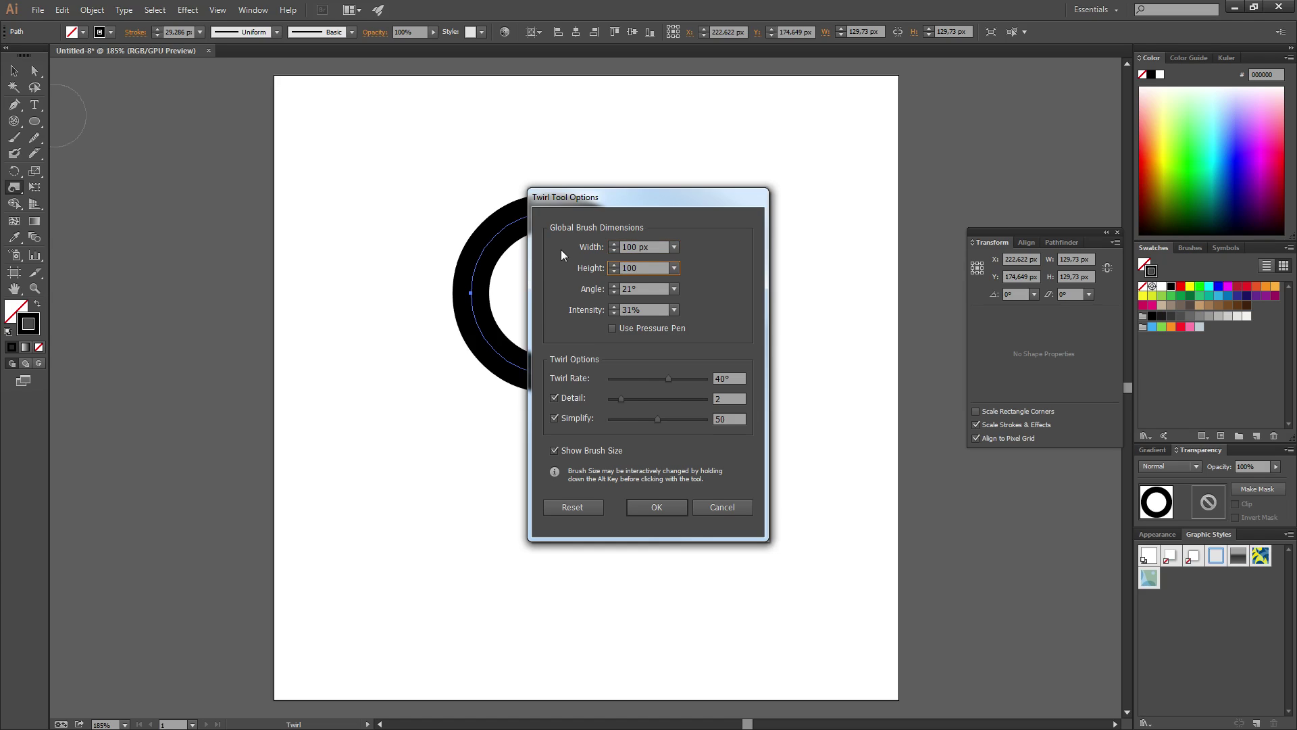
key("Tab")
type("0")
key("Tab")
left_click(613, 307)
type("50")
left_click(660, 503)
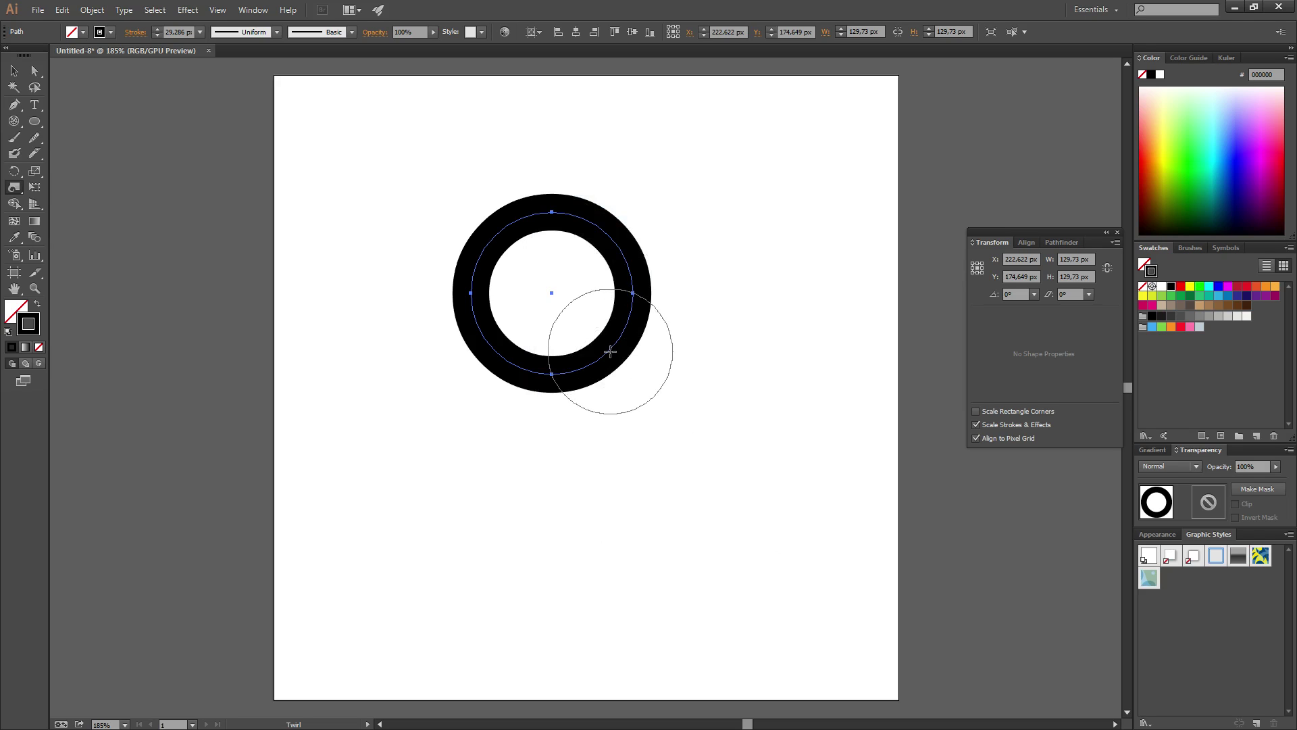
Twirl the circle's lower-right edge, reduce its stroke weight to 5 px, and twirl the rest of the outline.
left_click_drag(610, 351, 610, 351)
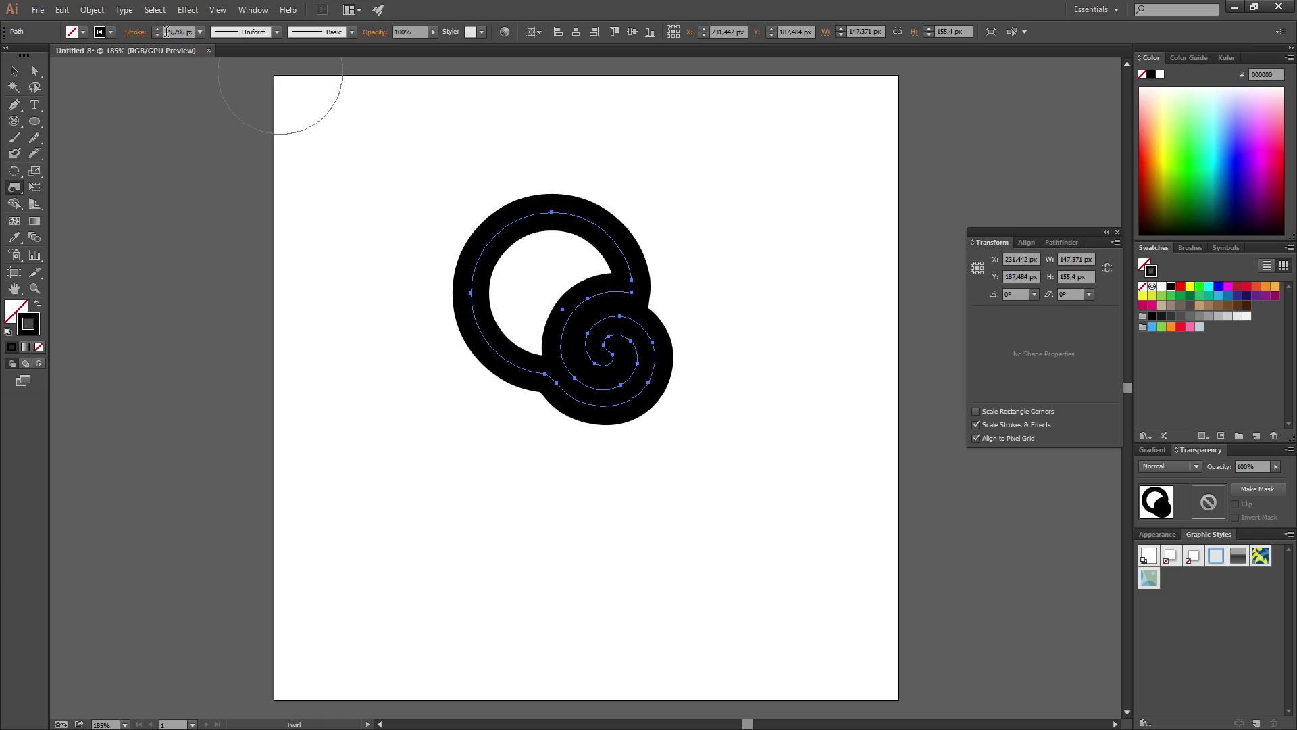
left_click_drag(155, 34, 156, 34)
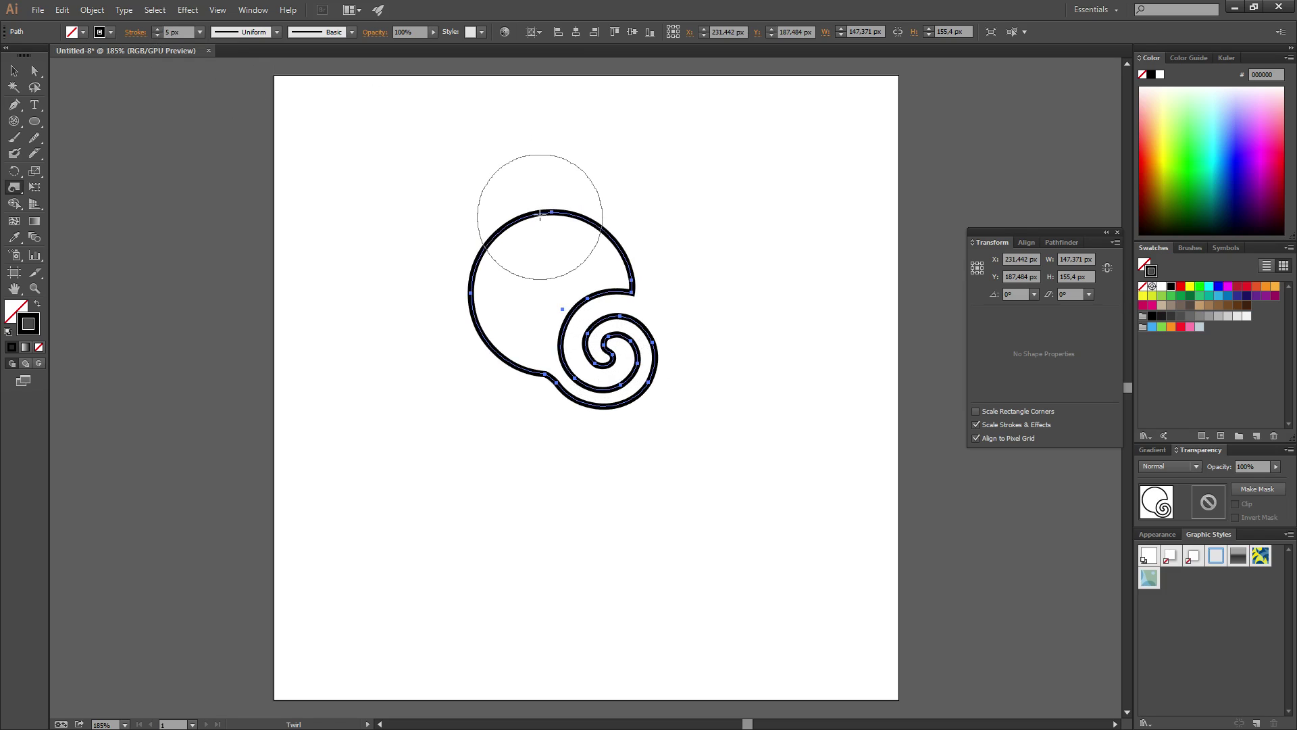
mouse_move(539, 214)
left_mouse_down()
mouse_move(494, 191)
mouse_move(608, 171)
mouse_move(651, 255)
mouse_move(579, 399)
mouse_move(536, 419)
mouse_move(476, 303)
left_mouse_up()
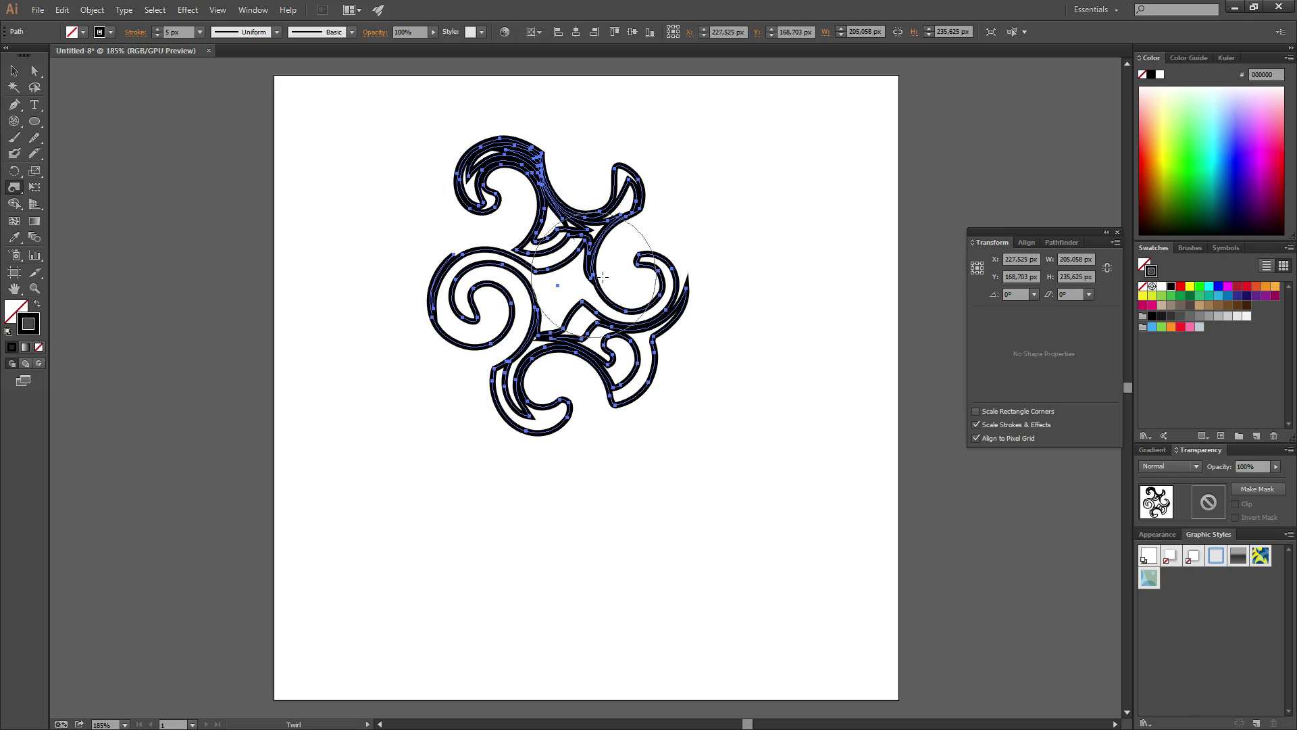
Select the twirled outline shape and delete it.
left_click(34, 70)
left_click(371, 399)
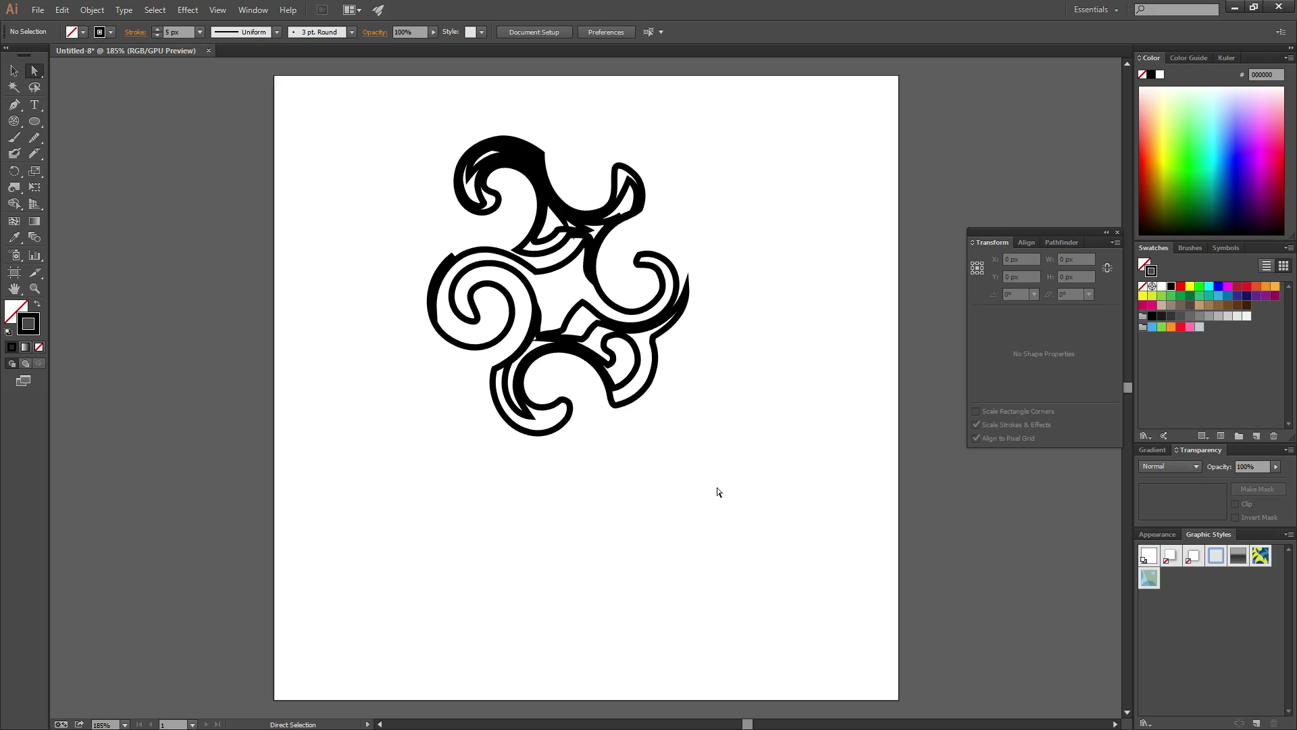
left_click_drag(746, 496, 379, 121)
key("Delete")
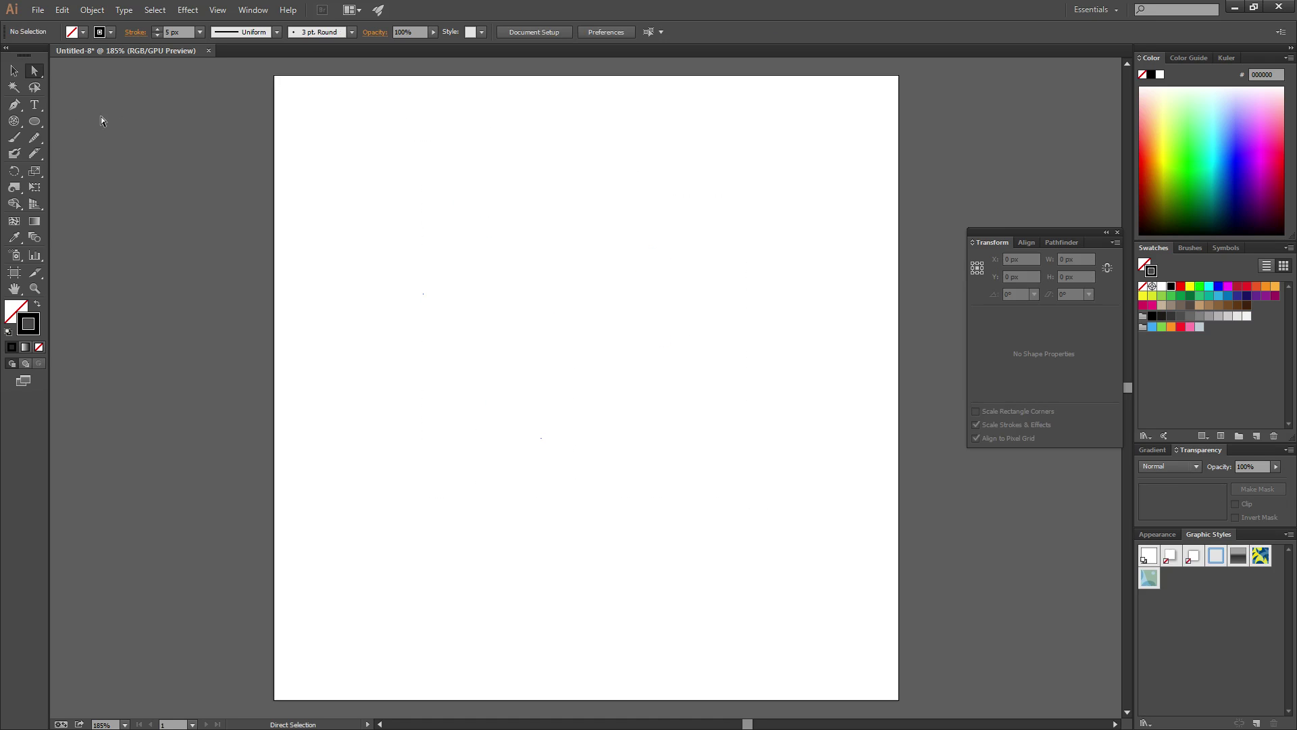
Draw a rectangle about 206 by 96 px mid-artboard and swap its fill and stroke to make it solid black.
left_click_drag(34, 127, 67, 121)
left_click_drag(441, 269, 700, 389)
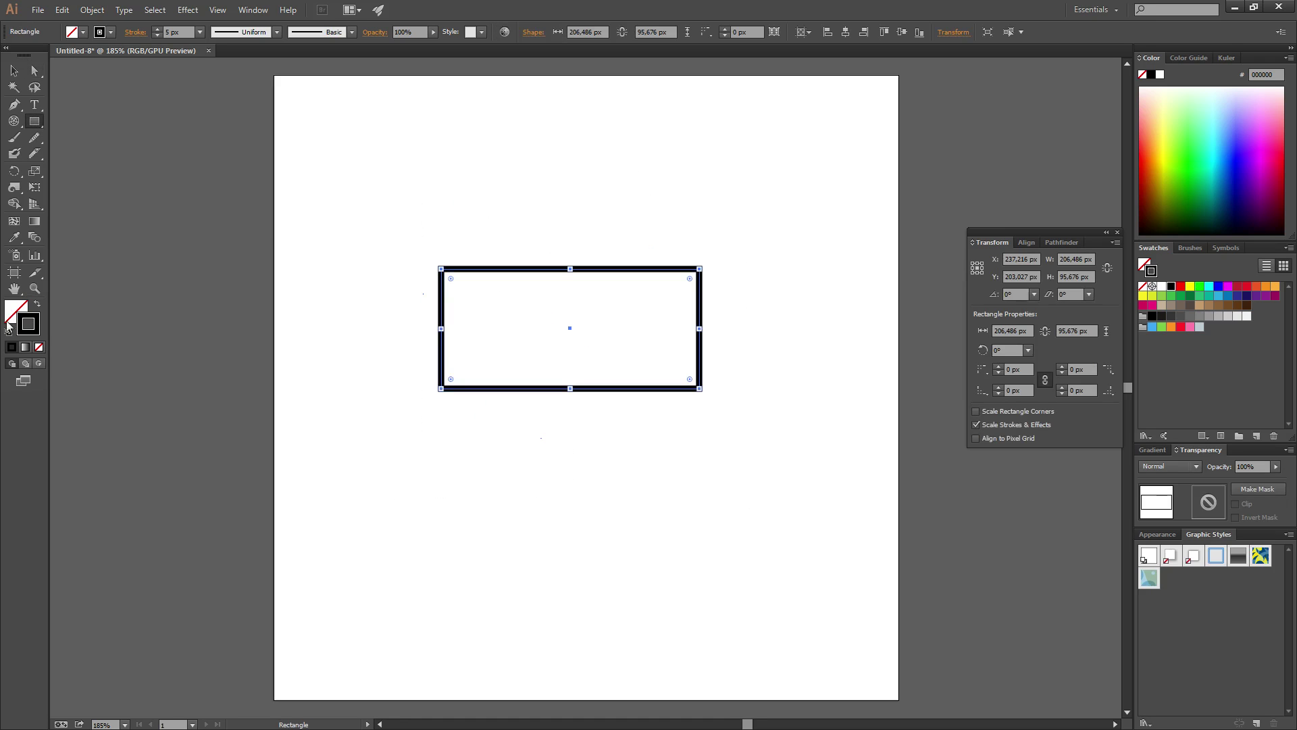
left_click(37, 308)
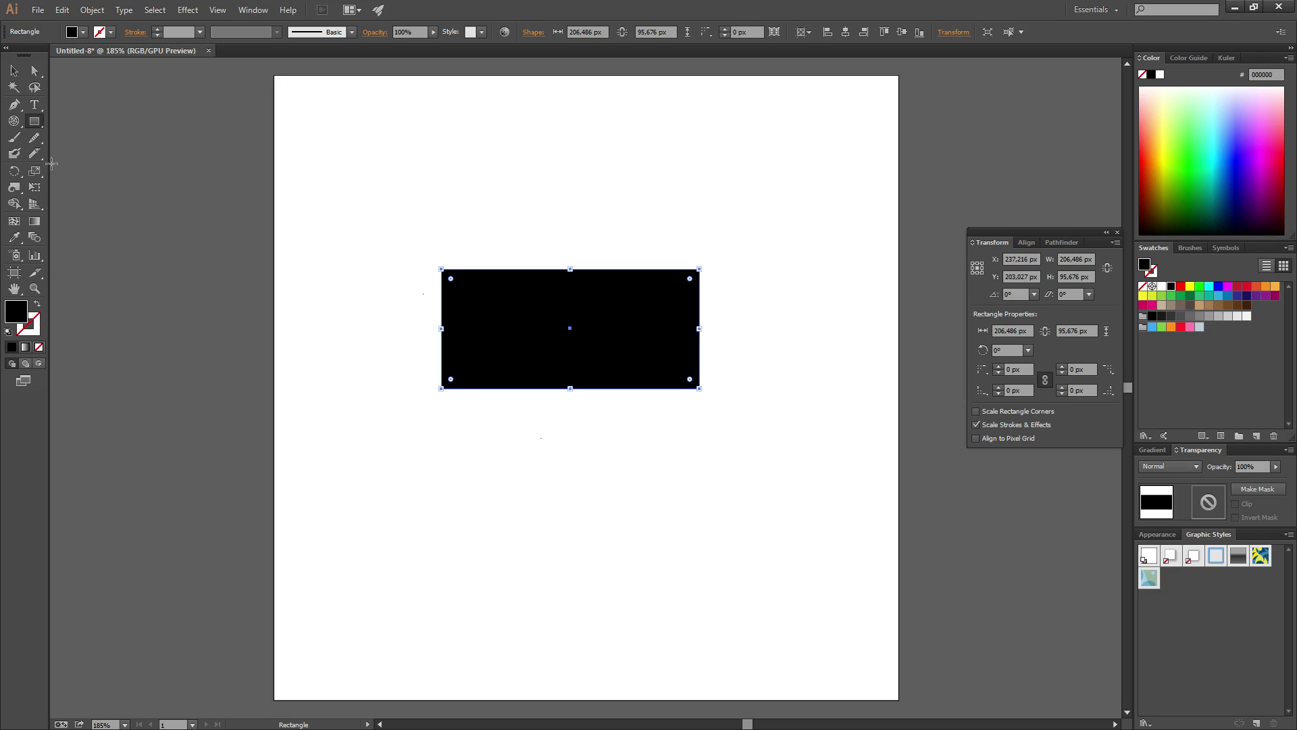
Twirl the edges of the black rectangle into curled arms with the Twirl tool.
left_click(13, 187)
mouse_move(463, 278)
left_mouse_down()
mouse_move(466, 267)
mouse_move(438, 380)
mouse_move(463, 374)
mouse_move(539, 423)
mouse_move(607, 423)
mouse_move(682, 307)
mouse_move(719, 209)
left_mouse_up()
mouse_move(587, 298)
left_mouse_down()
mouse_move(566, 261)
mouse_move(597, 216)
mouse_move(587, 175)
left_mouse_up()
Clear the twirled black shape from the artboard.
left_click(34, 73)
left_click(93, 90)
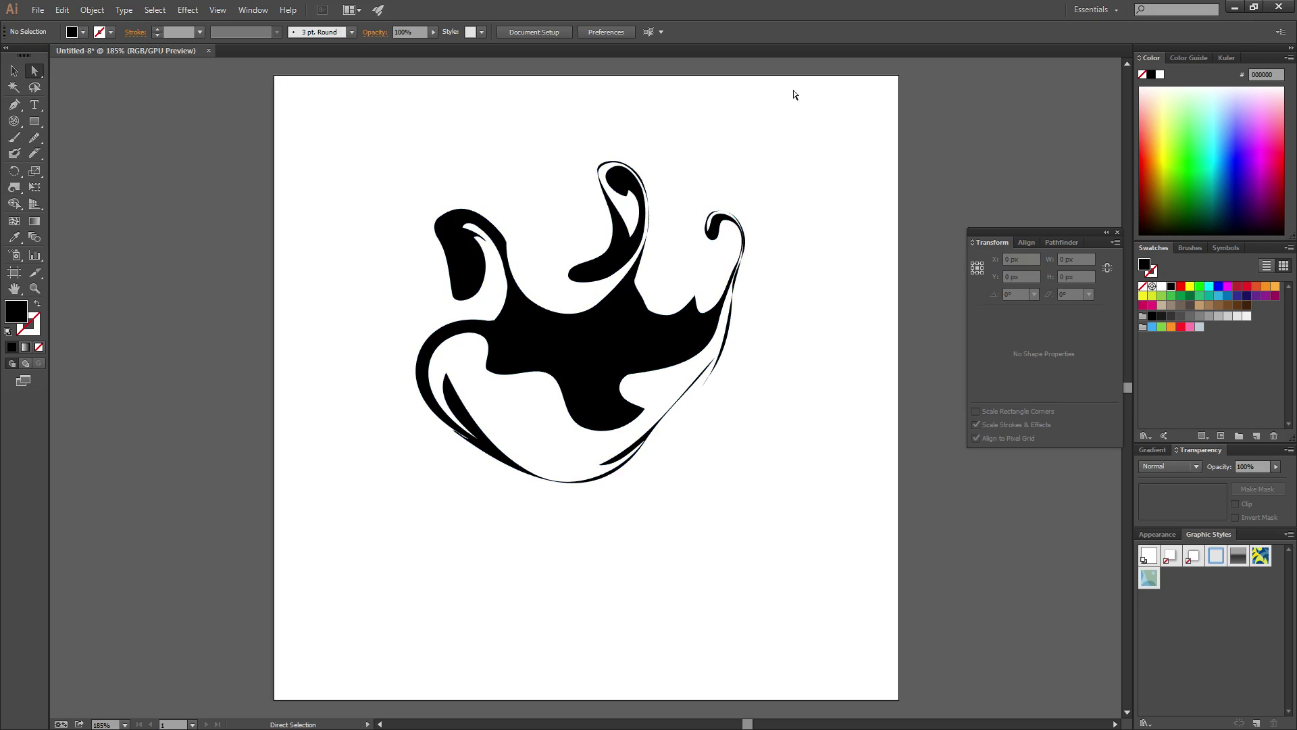
left_click_drag(377, 119, 837, 563)
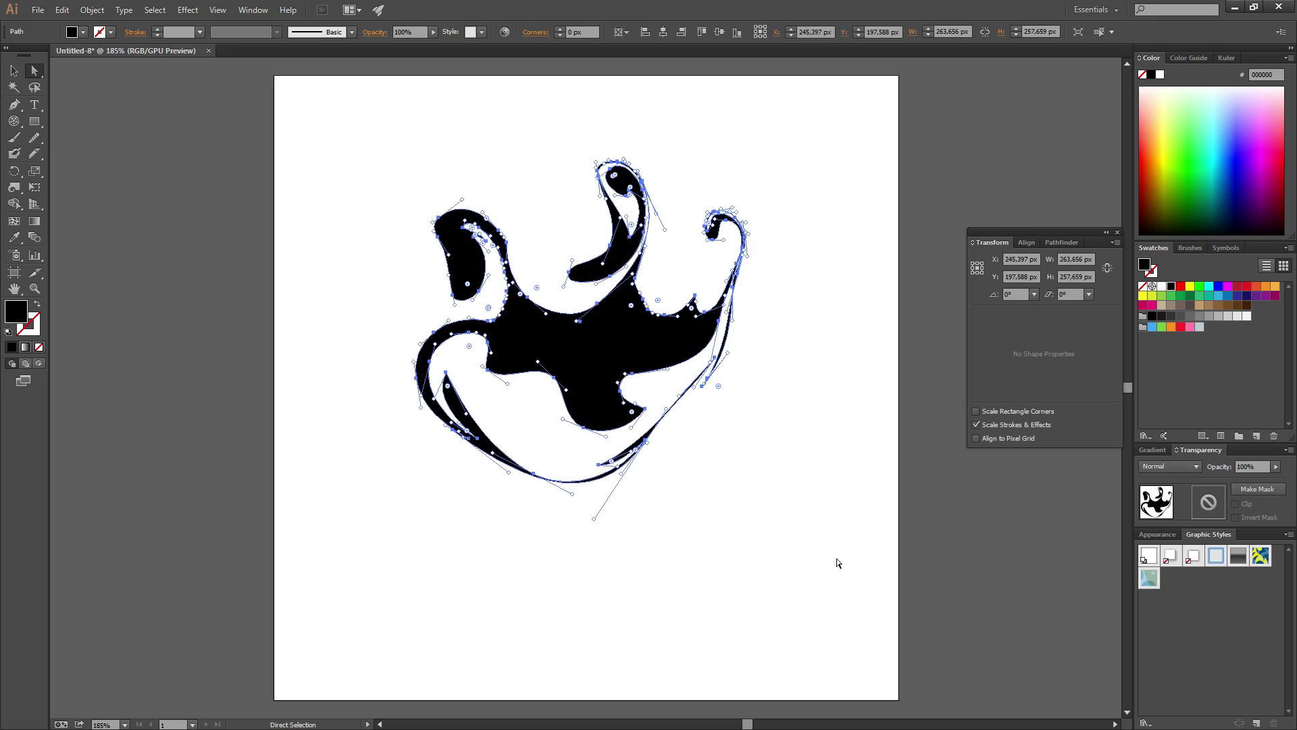
key("Delete")
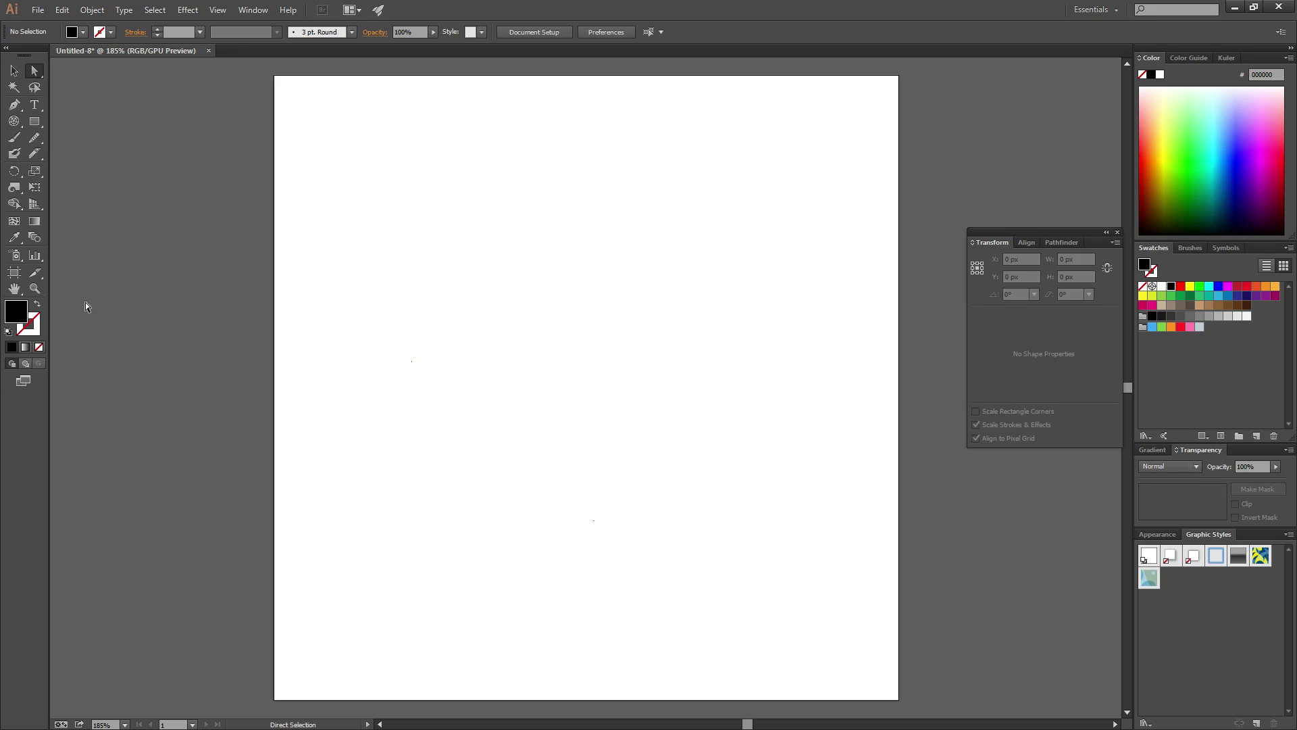
Choose the Pucker tool, and draw a black rectangle about 319 by 217 px across the middle of the artboard.
left_click(11, 190)
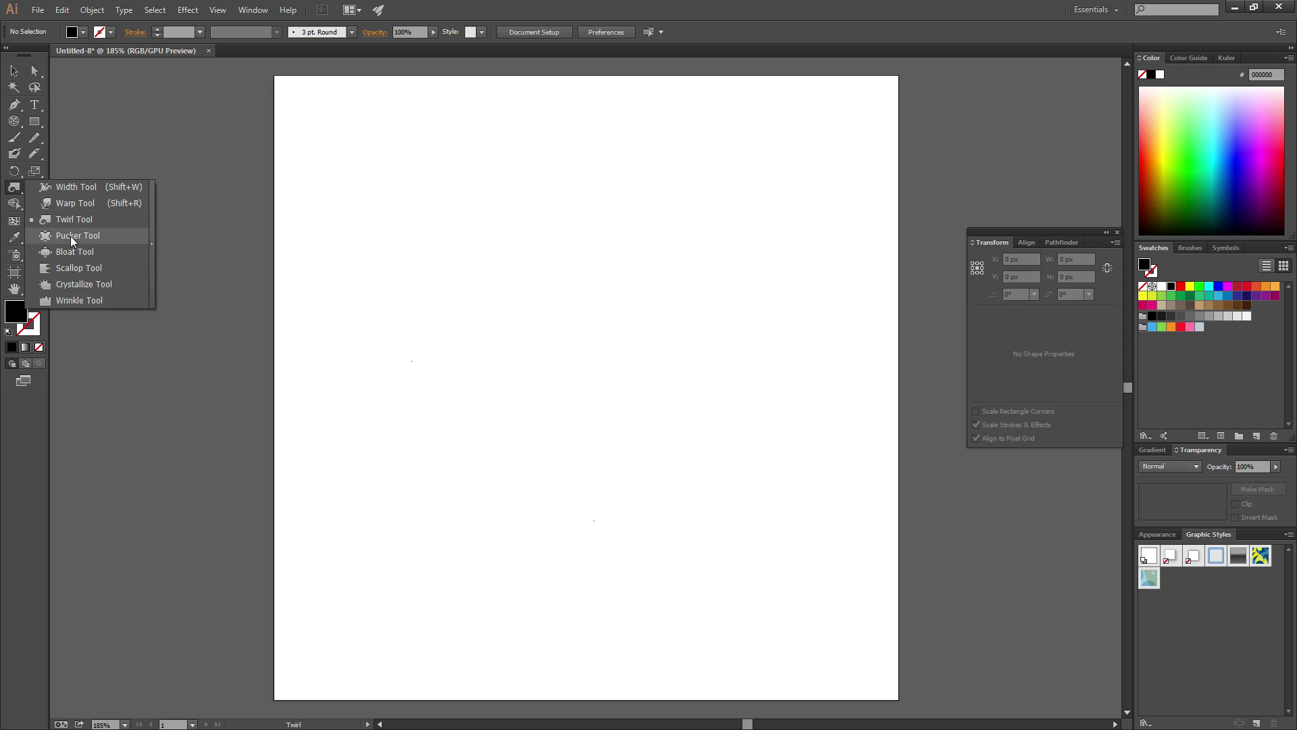
left_click(73, 238)
left_click(35, 124)
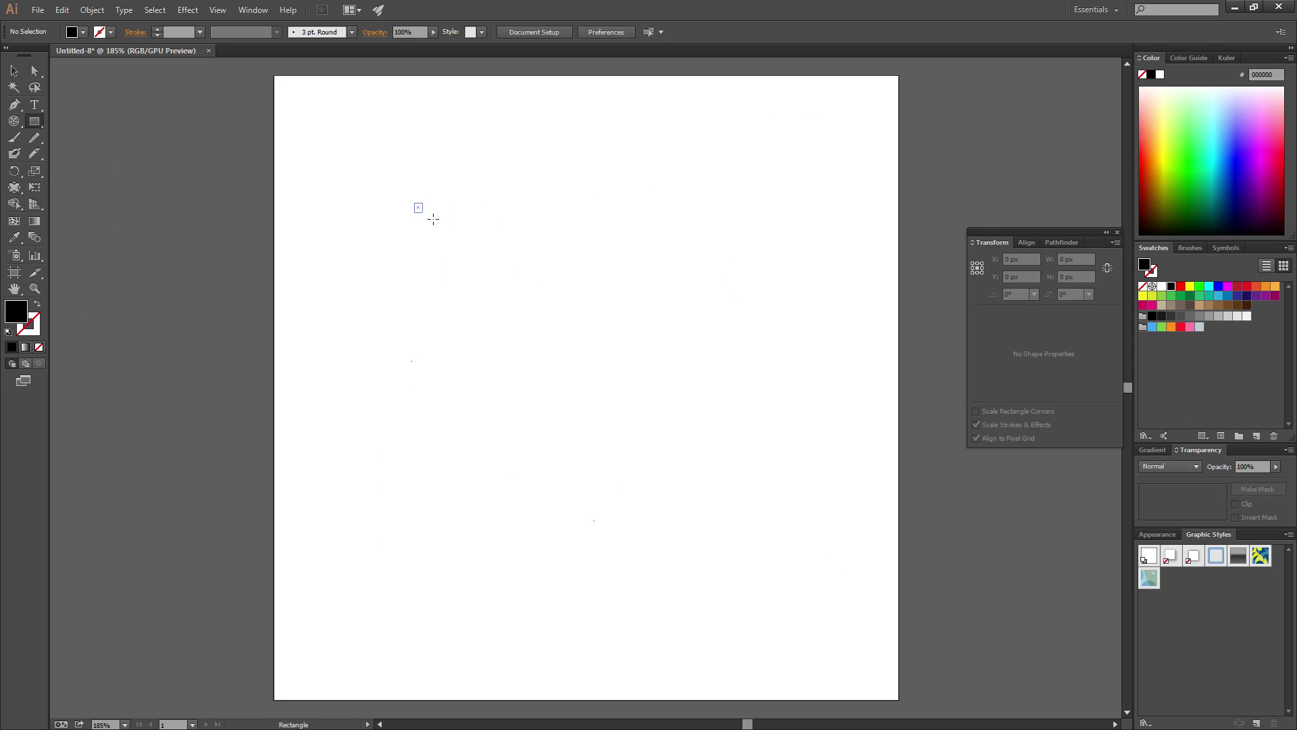
left_click_drag(414, 202, 813, 474)
Pucker the rectangle's left, right and upper edges and its corners inward.
left_click(15, 187)
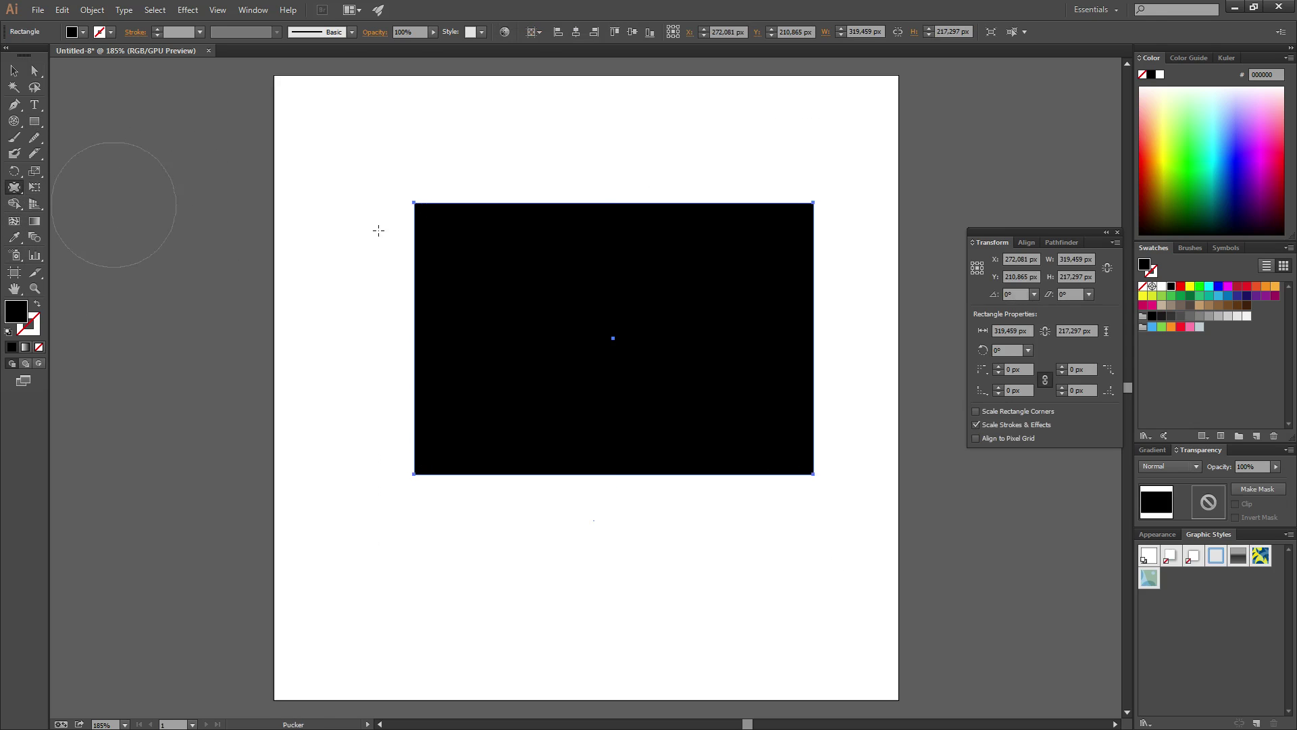
left_click_drag(396, 336, 613, 352)
left_click_drag(830, 289, 608, 270)
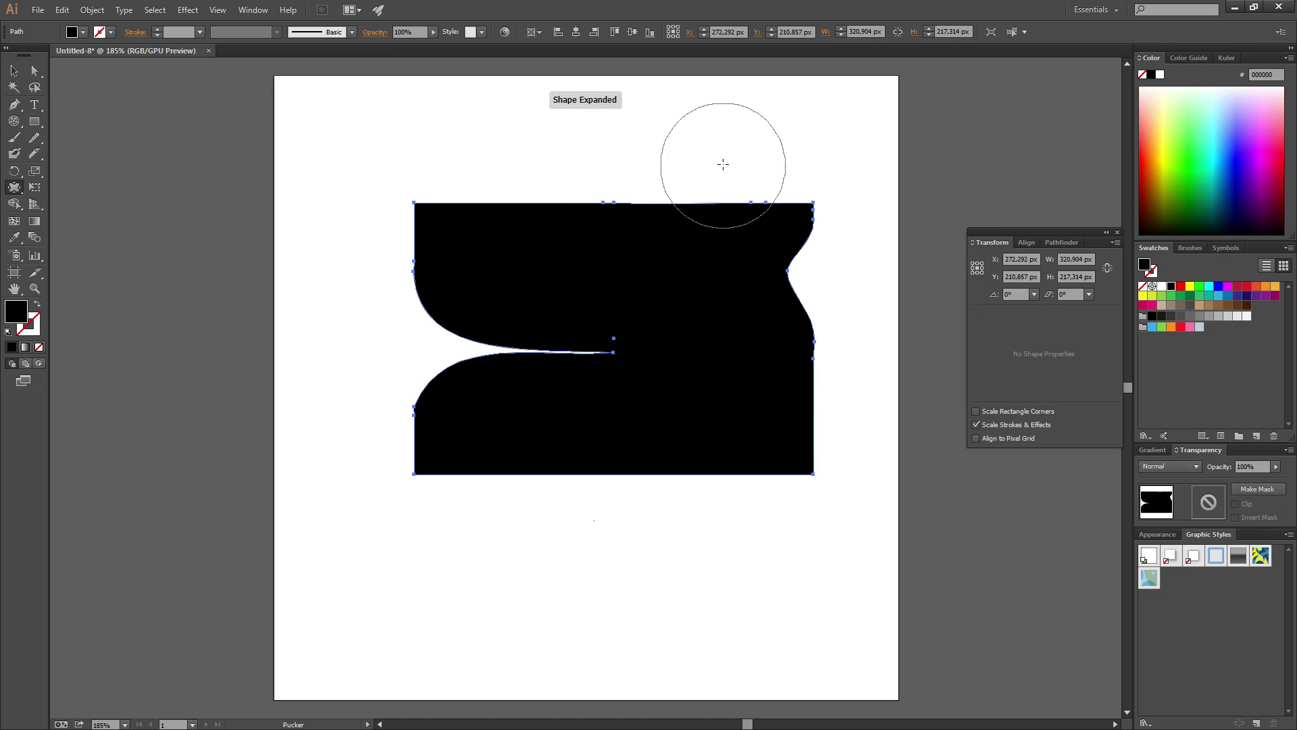
left_click(722, 164)
mouse_move(536, 208)
left_mouse_down()
mouse_move(527, 234)
mouse_move(415, 237)
mouse_move(538, 304)
mouse_move(699, 314)
mouse_move(516, 351)
mouse_move(406, 396)
mouse_move(408, 474)
mouse_move(543, 476)
mouse_move(679, 445)
mouse_move(733, 450)
mouse_move(814, 389)
left_mouse_up()
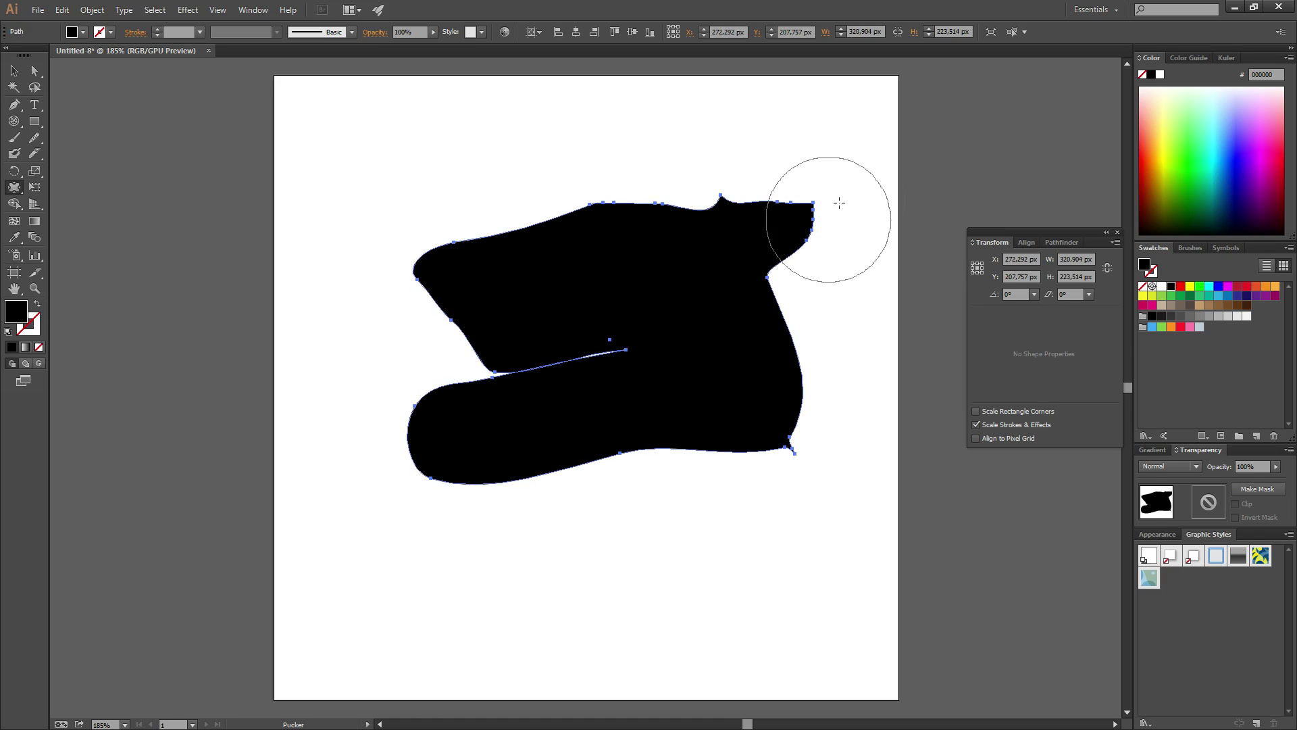
Swell the puckered shape's outline on several sides with the Bloat tool, and review the tool's options without changing them.
left_click(17, 192)
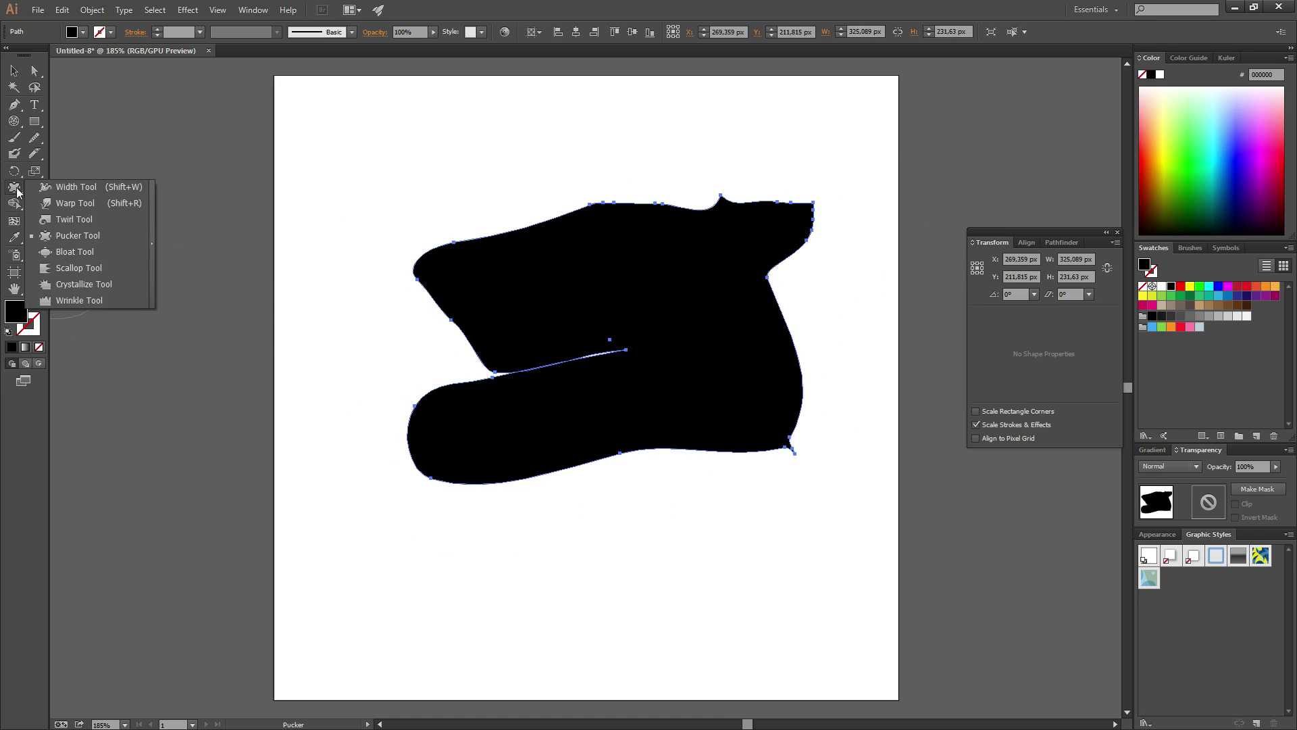
left_click(68, 258)
left_click(449, 308)
mouse_move(458, 233)
left_mouse_down()
mouse_move(660, 208)
mouse_move(817, 169)
mouse_move(813, 244)
mouse_move(840, 298)
mouse_move(799, 405)
mouse_move(634, 516)
left_mouse_up()
double_click(16, 191)
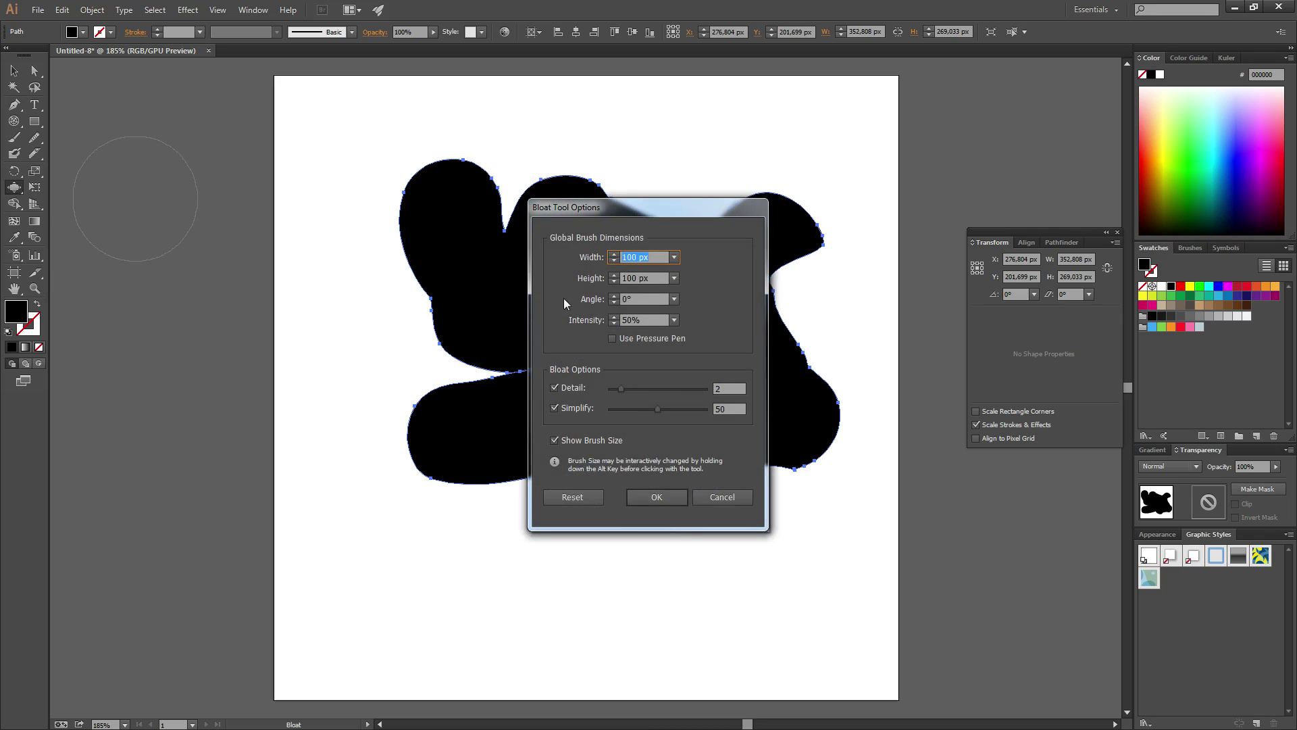
left_click(722, 497)
Scallop the upper-right edge of the bloated shape with the Scallop tool.
left_click(13, 188)
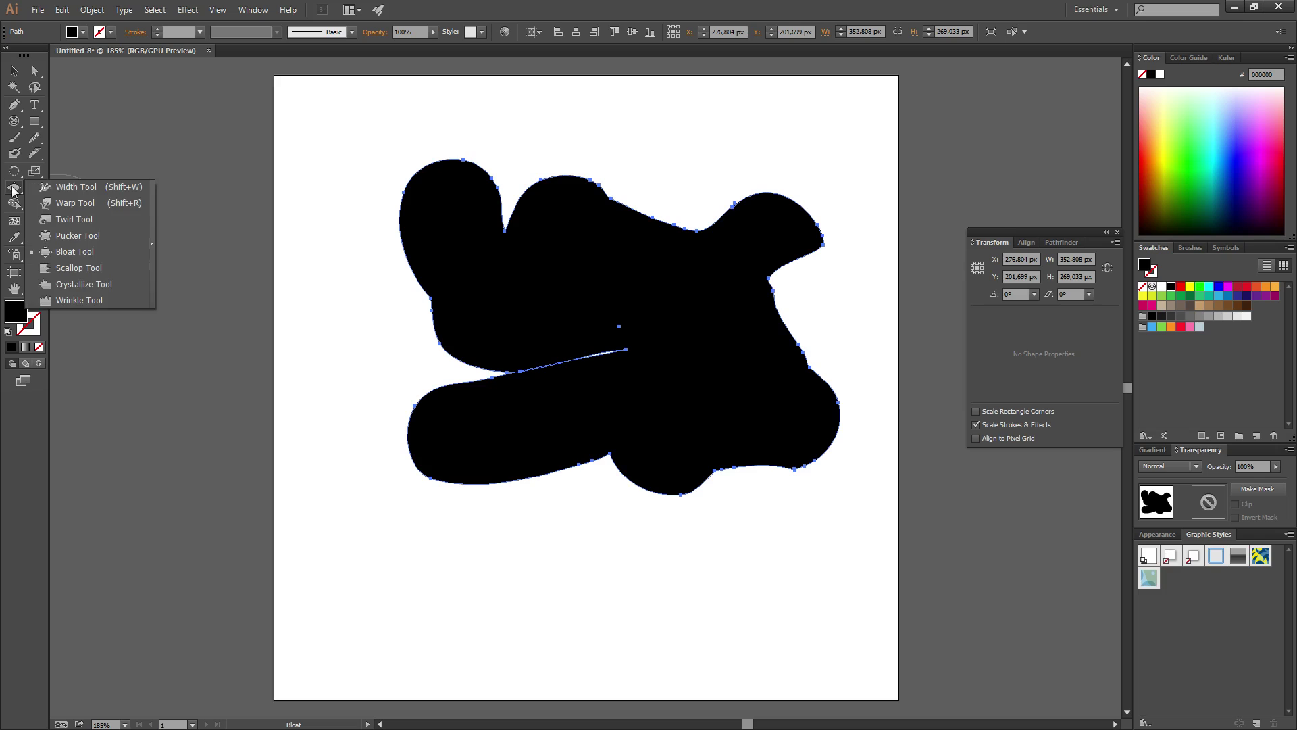
left_click(79, 268)
mouse_move(617, 209)
left_mouse_down()
mouse_move(586, 247)
mouse_move(654, 254)
mouse_move(669, 272)
mouse_move(751, 234)
mouse_move(762, 251)
left_mouse_up()
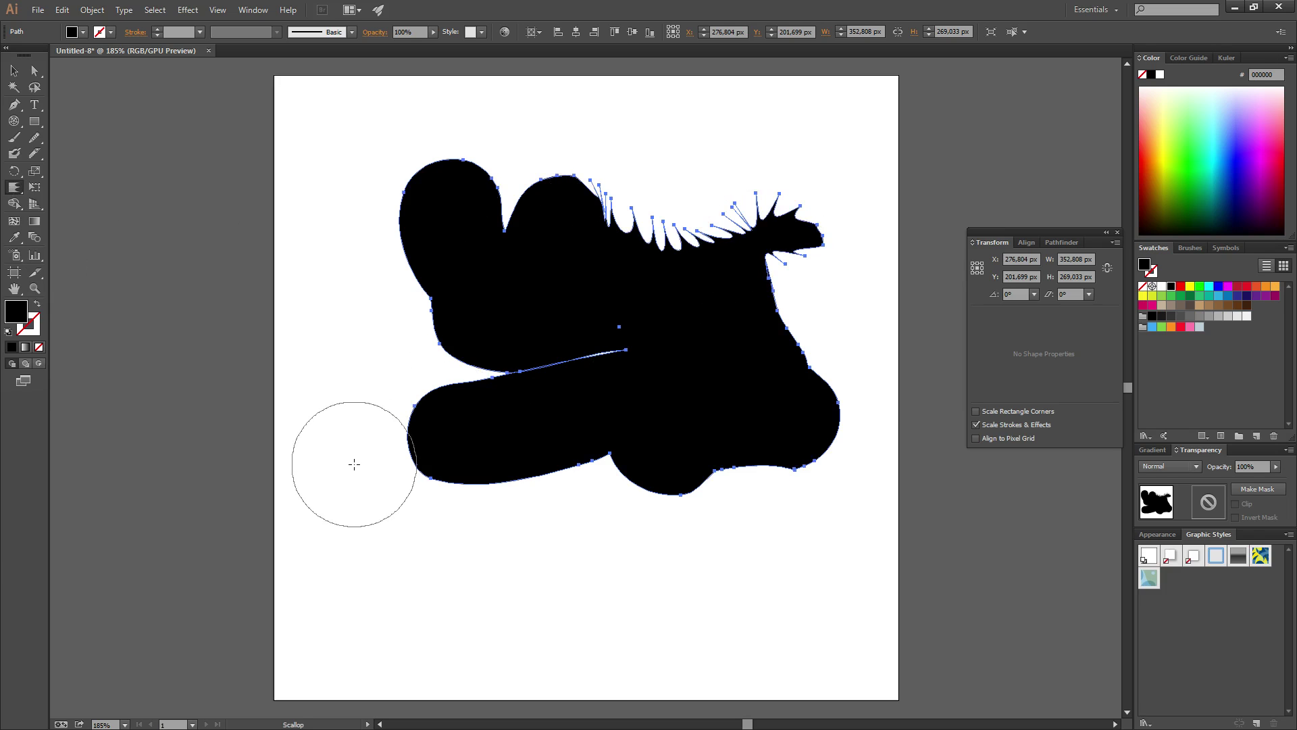
Draw a black bar about 437 by 62 px below the shape and scallop its long edges from end to end.
left_click(36, 124)
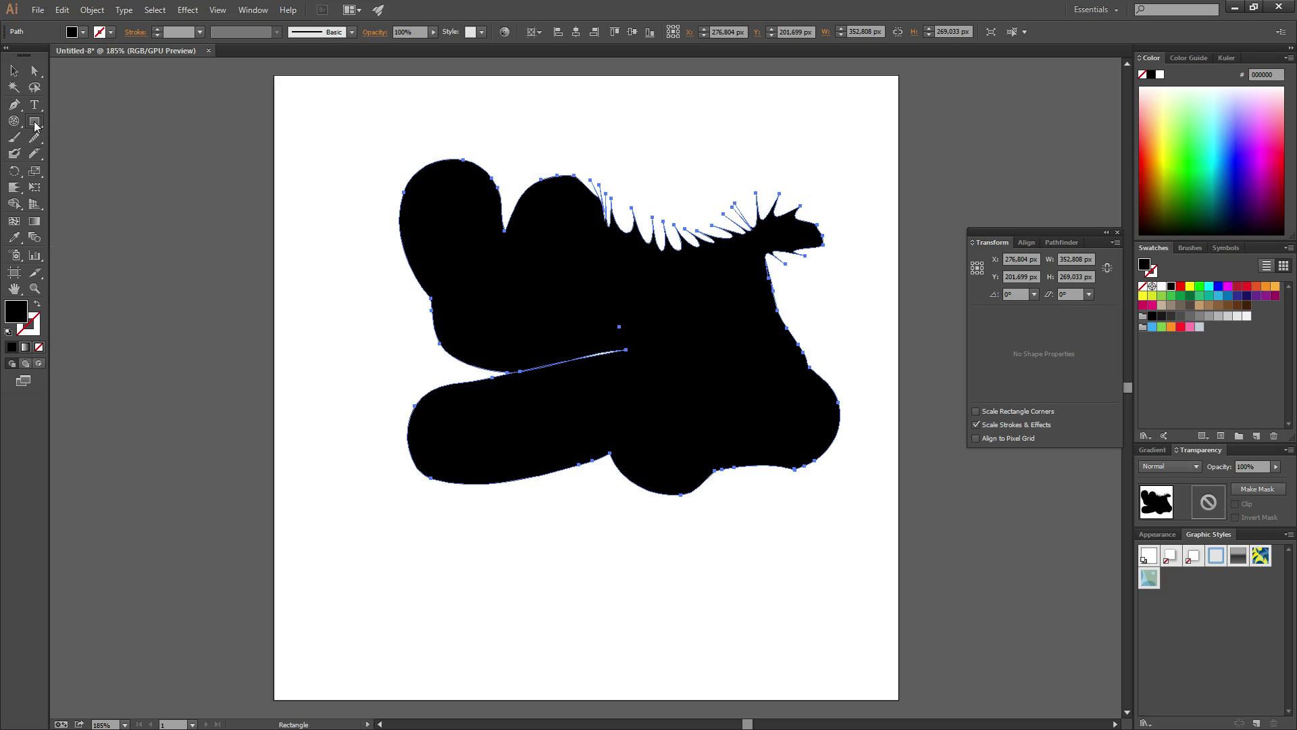
left_click_drag(310, 566, 856, 642)
left_click(14, 188)
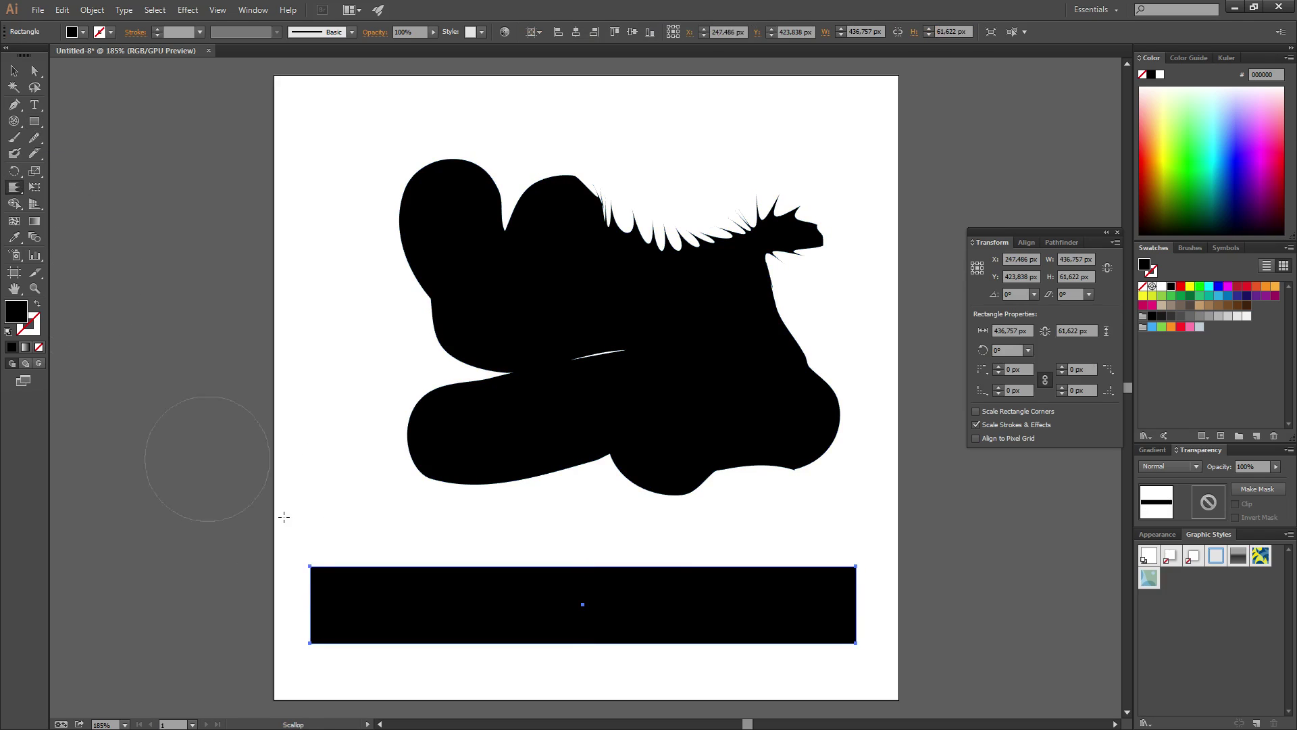
mouse_move(325, 580)
left_mouse_down()
mouse_move(578, 607)
mouse_move(865, 584)
left_mouse_up()
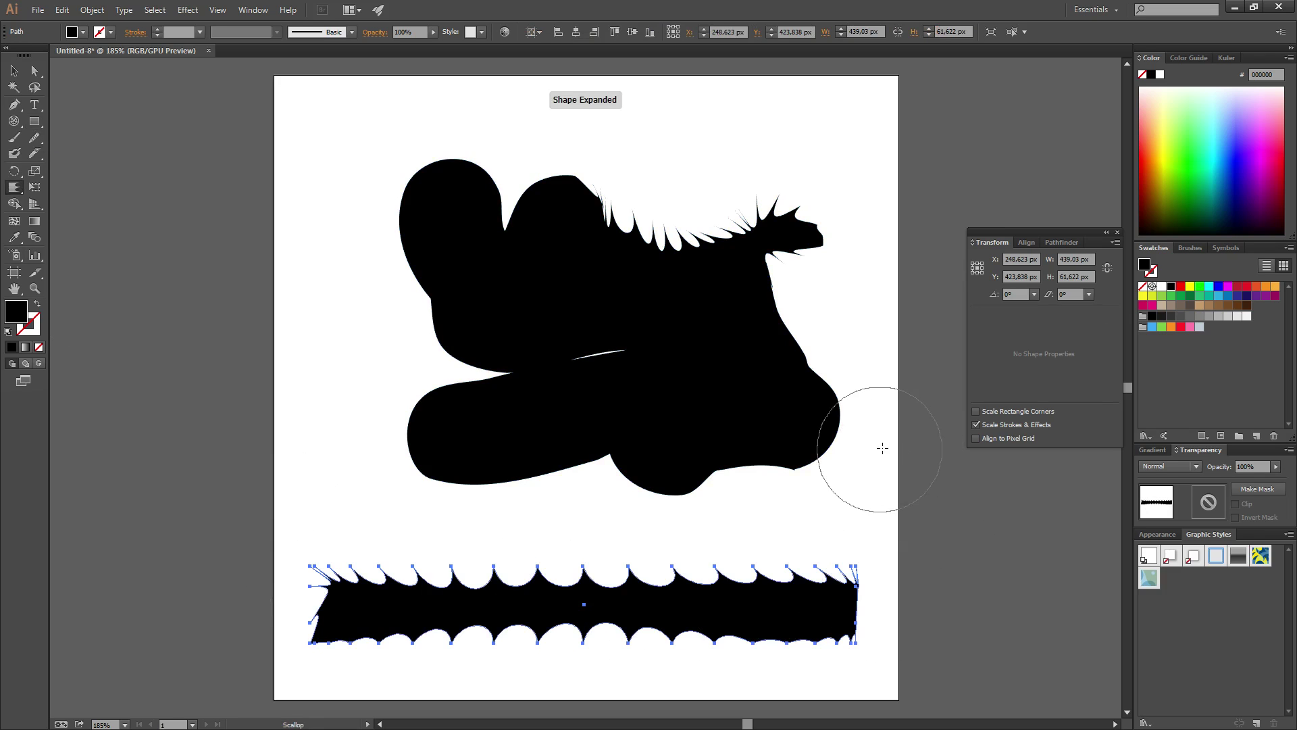
Move the scalloped bar up to just below the large shape and deselect it.
left_click(34, 70)
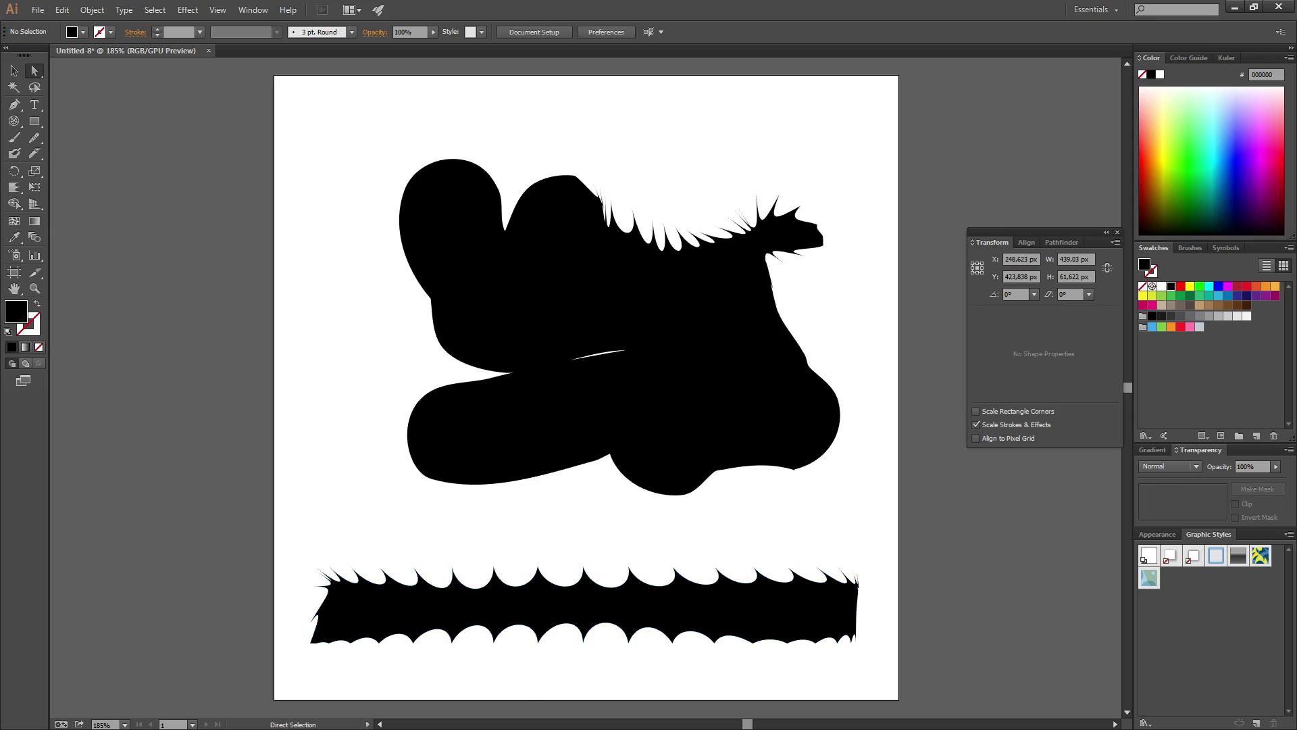
left_click(533, 604)
left_click_drag(619, 605, 638, 553)
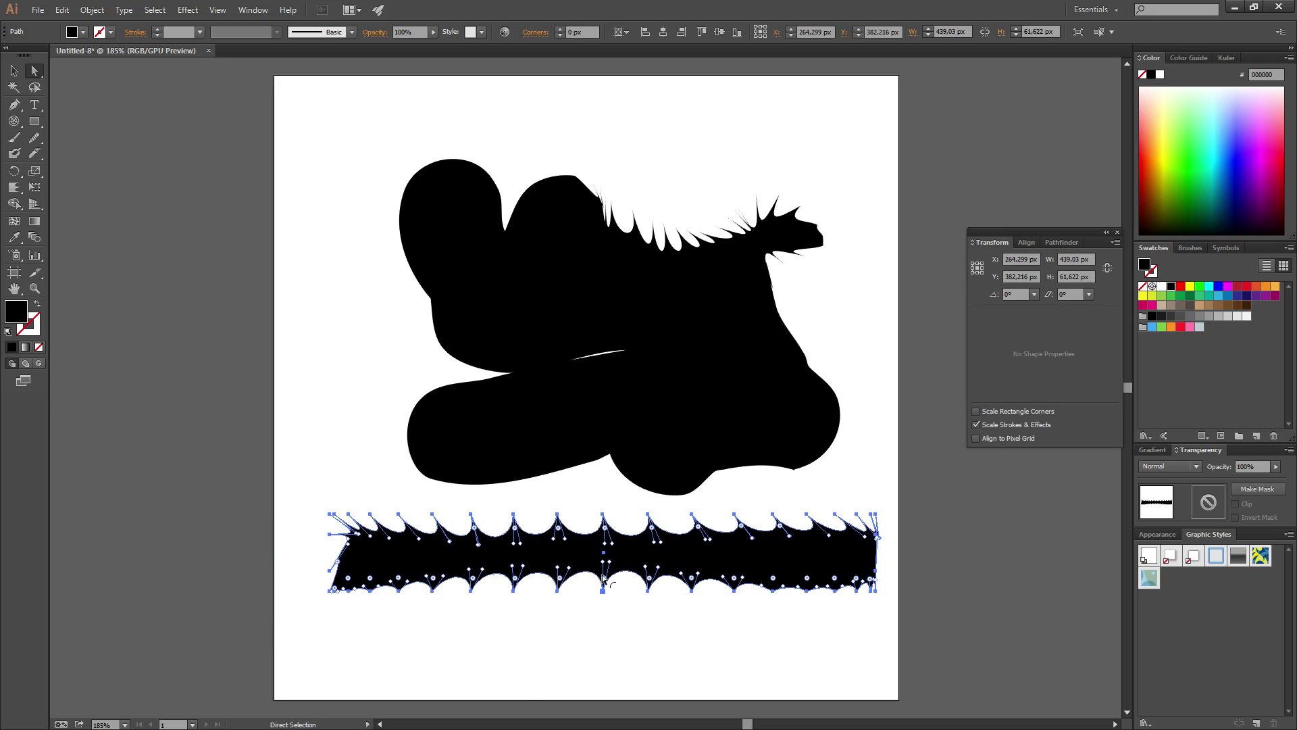
left_click(580, 660)
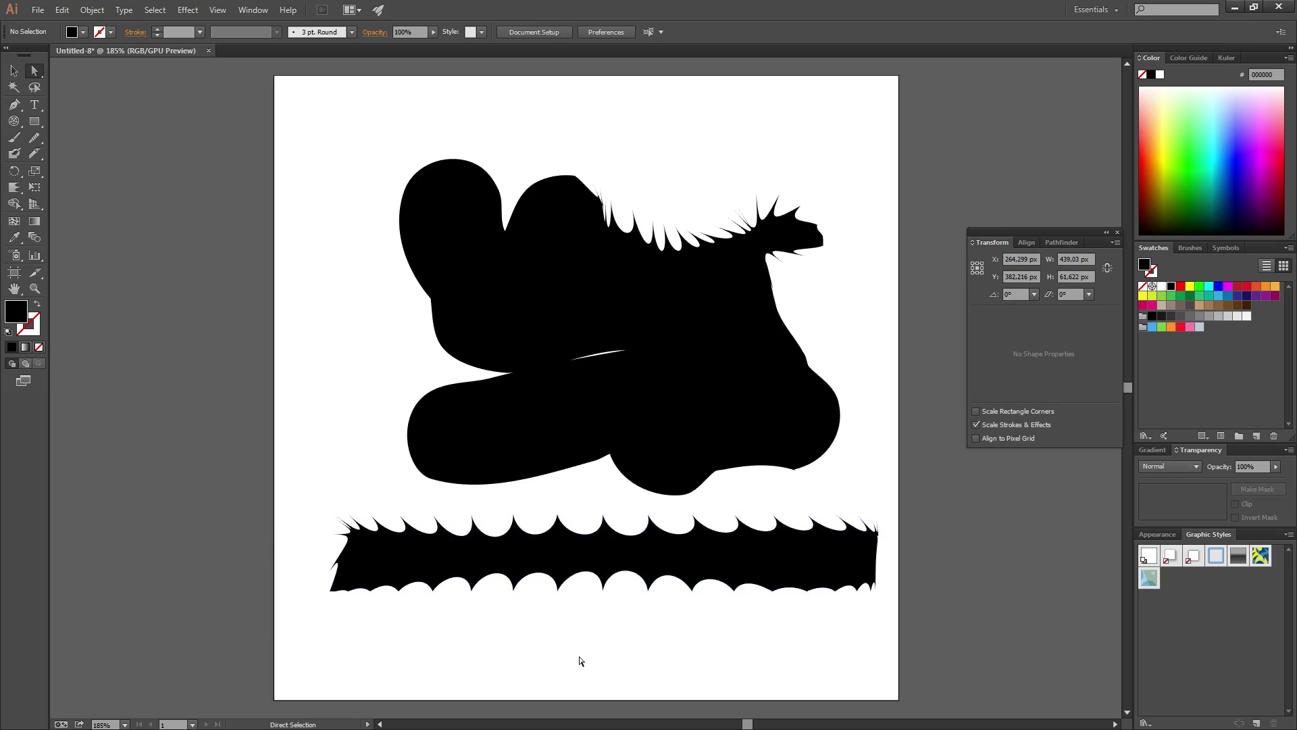
Cut the scalloped bar lengthwise through its middle with the Knife tool.
left_click(515, 573)
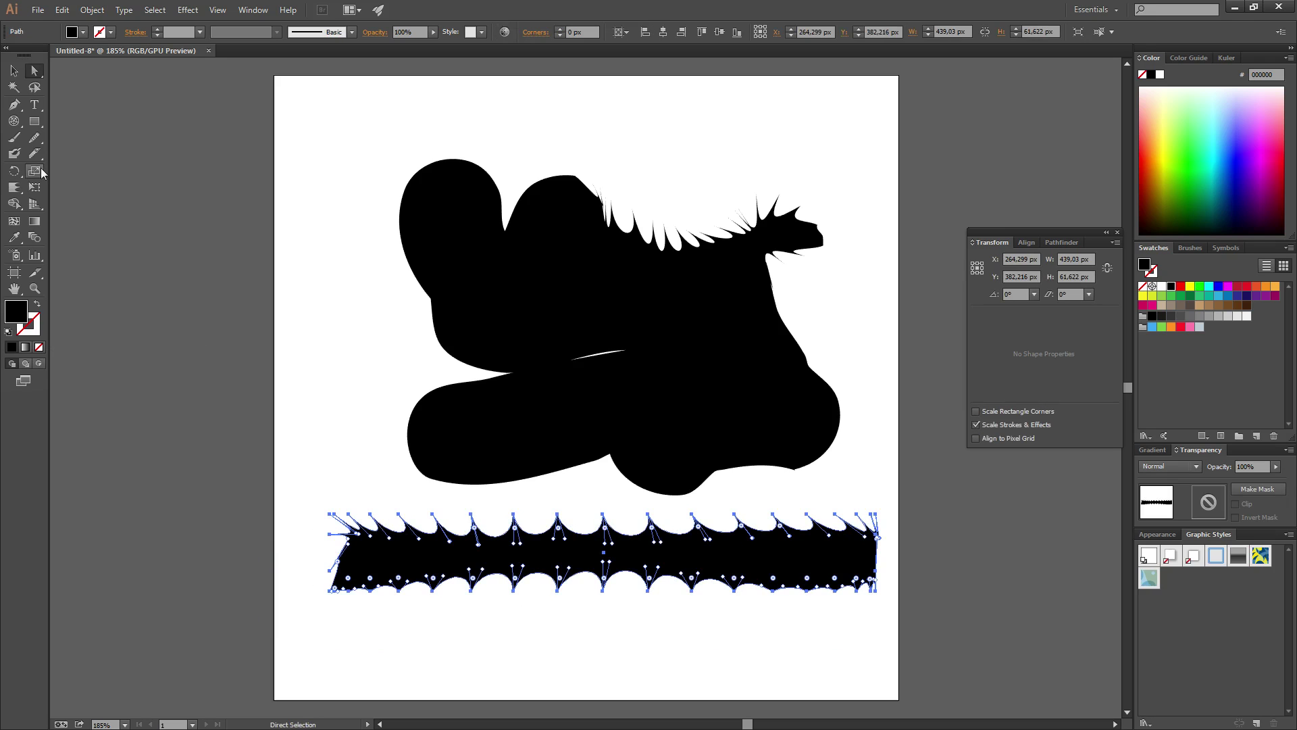
left_click(33, 154)
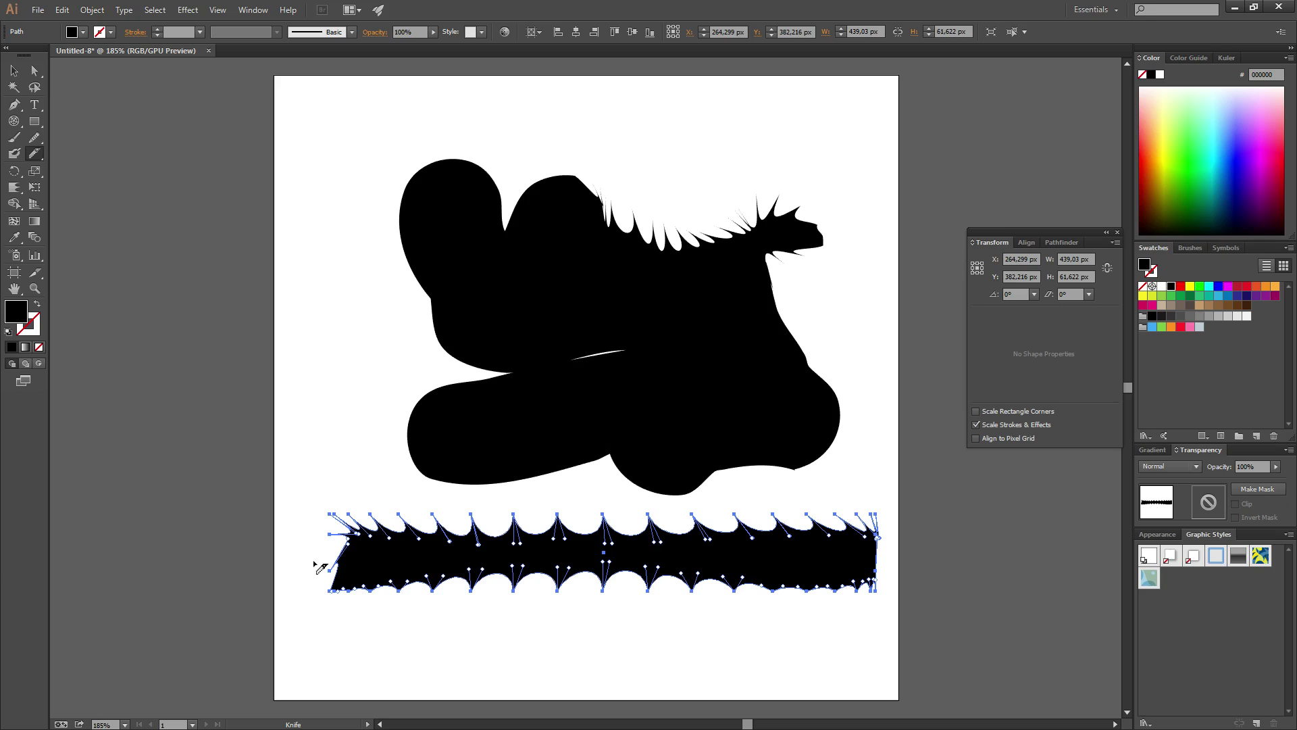
mouse_move(325, 563)
left_mouse_down()
mouse_move(898, 561)
mouse_move(894, 572)
left_mouse_up()
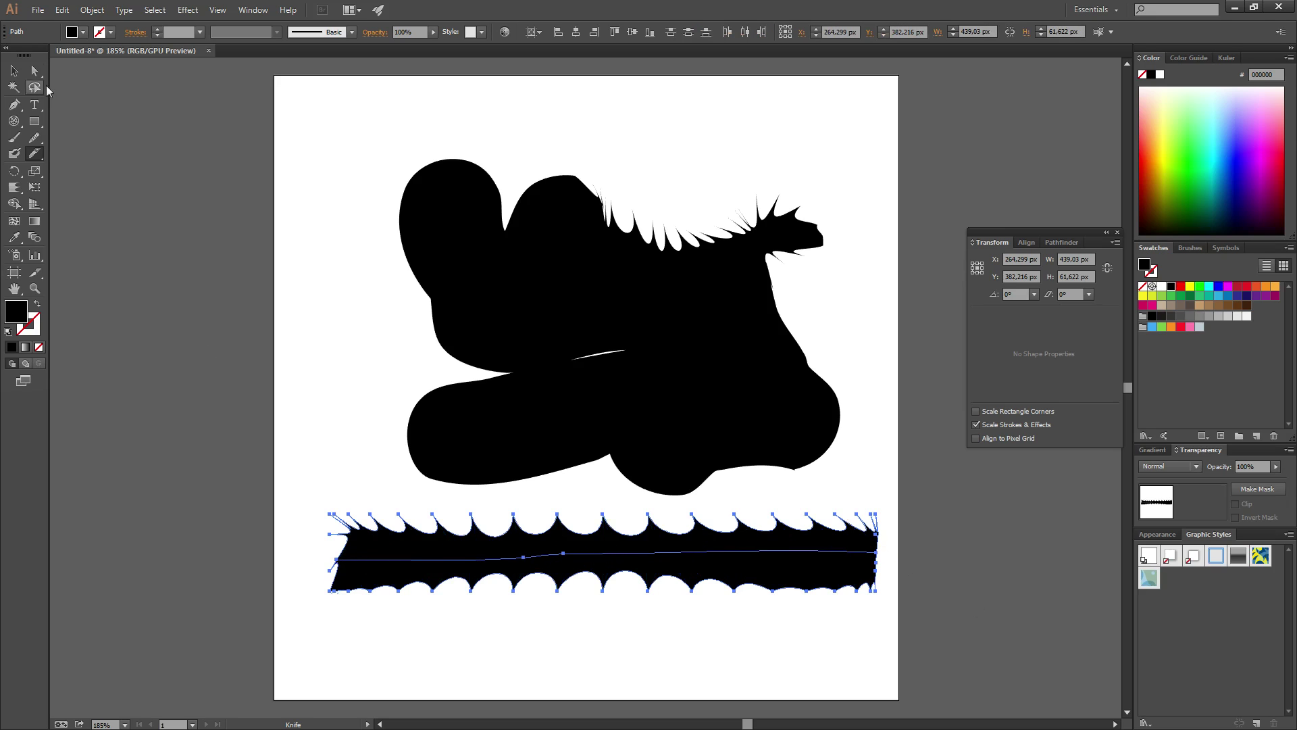
Select the lower half of the cut bar and delete it.
left_click(36, 70)
left_click(222, 325)
left_click(449, 571)
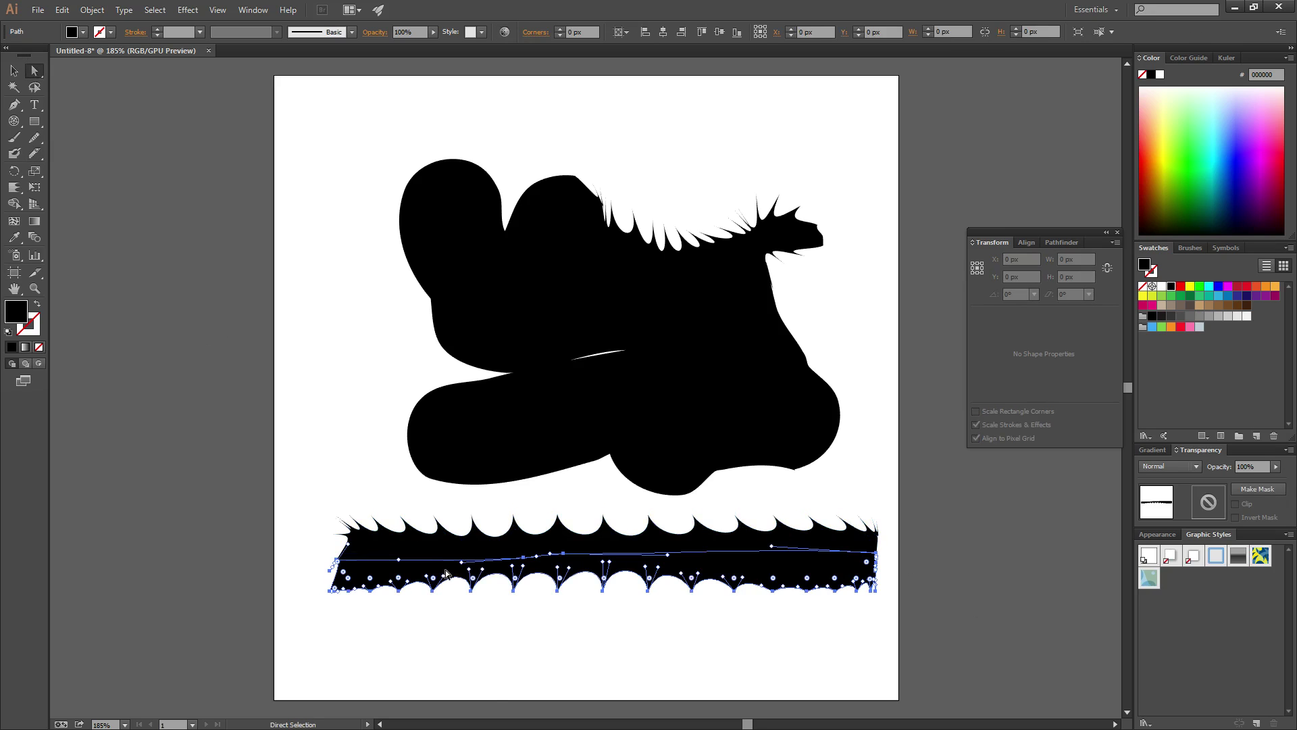
key("Delete")
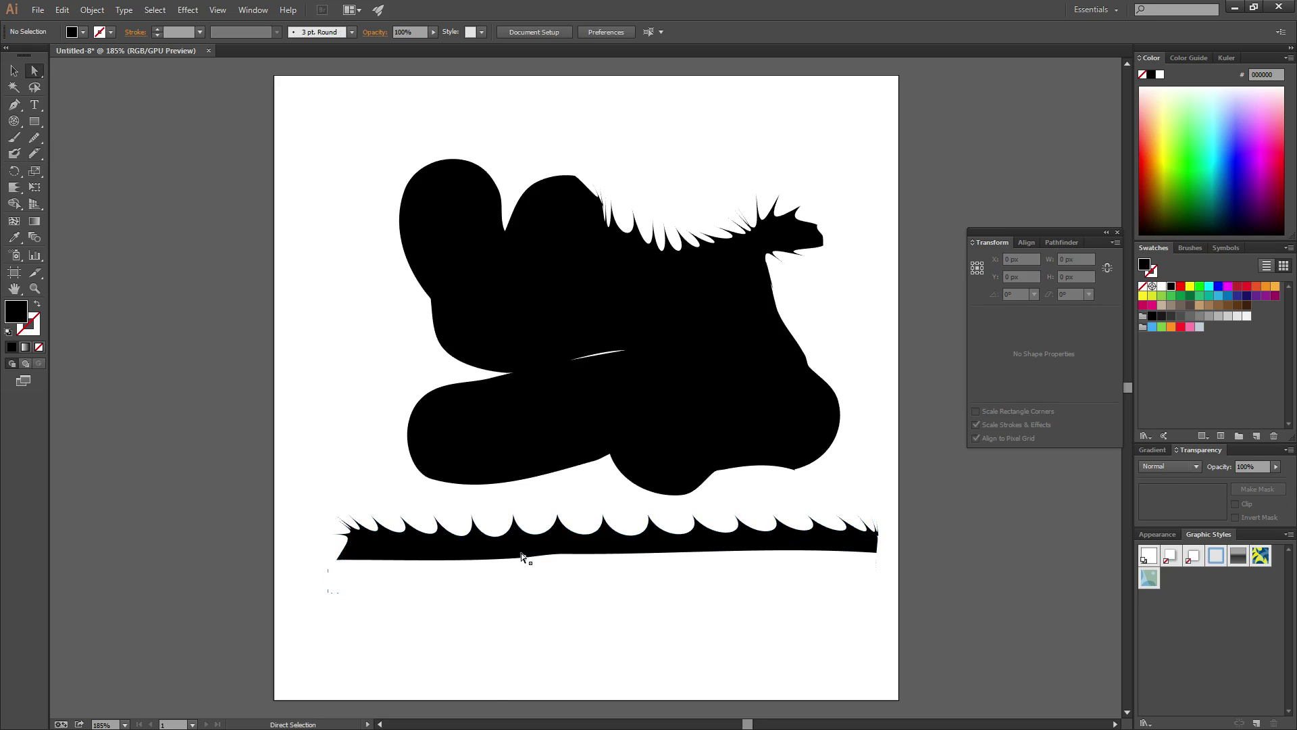
Undo the last move of the scalloped bar and fill it with bright green 20ed41.
key("ctrl+z")
double_click(16, 311)
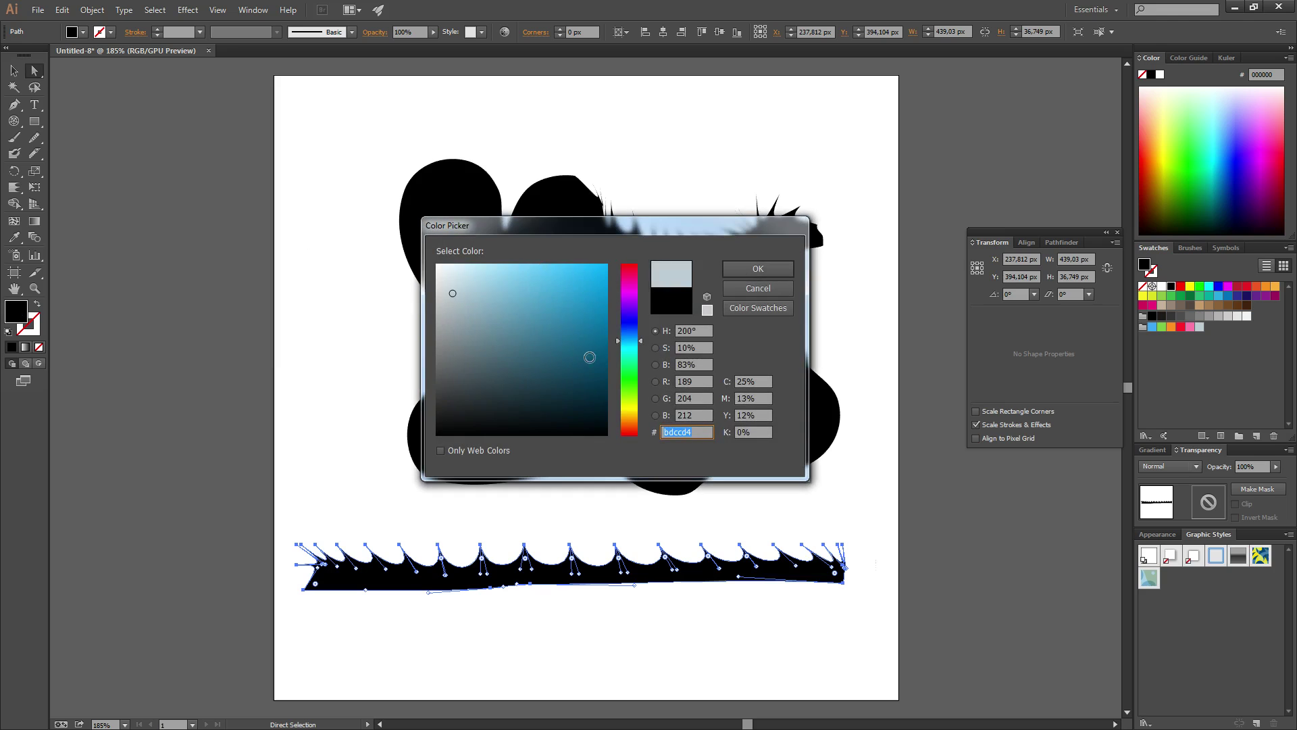
left_click(585, 276)
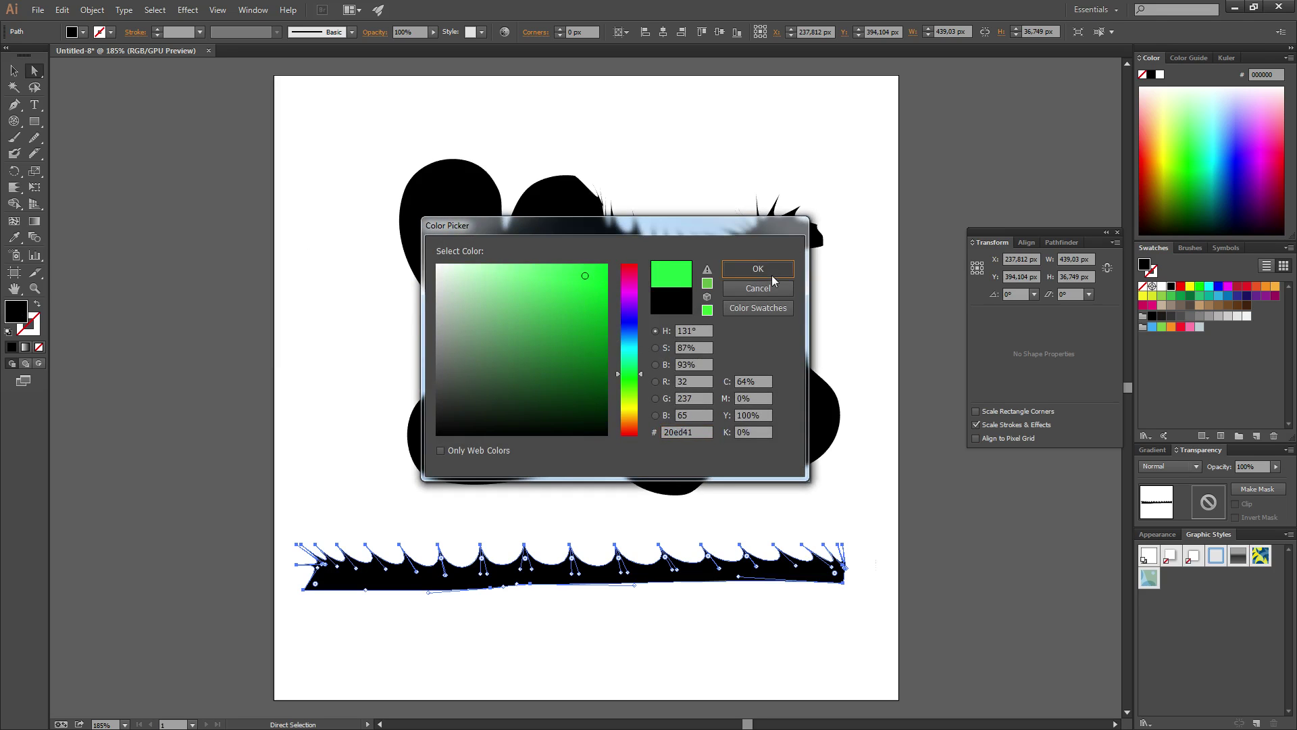
left_click(758, 268)
left_click(584, 504)
left_click(562, 578)
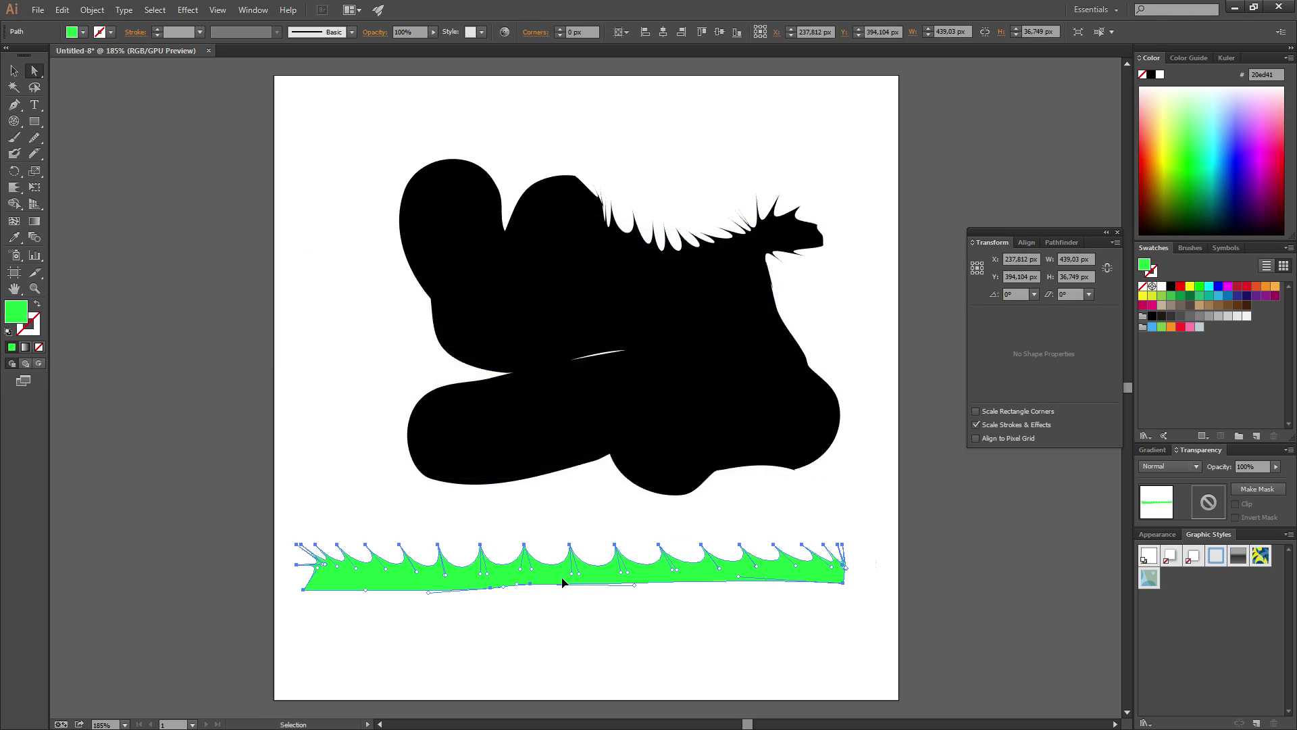
Duplicate the green scalloped bar slightly offset to the lower right, fill the copy with darker green 29b239 and deselect it.
key("ctrl+d")
left_click_drag(557, 402, 559, 583)
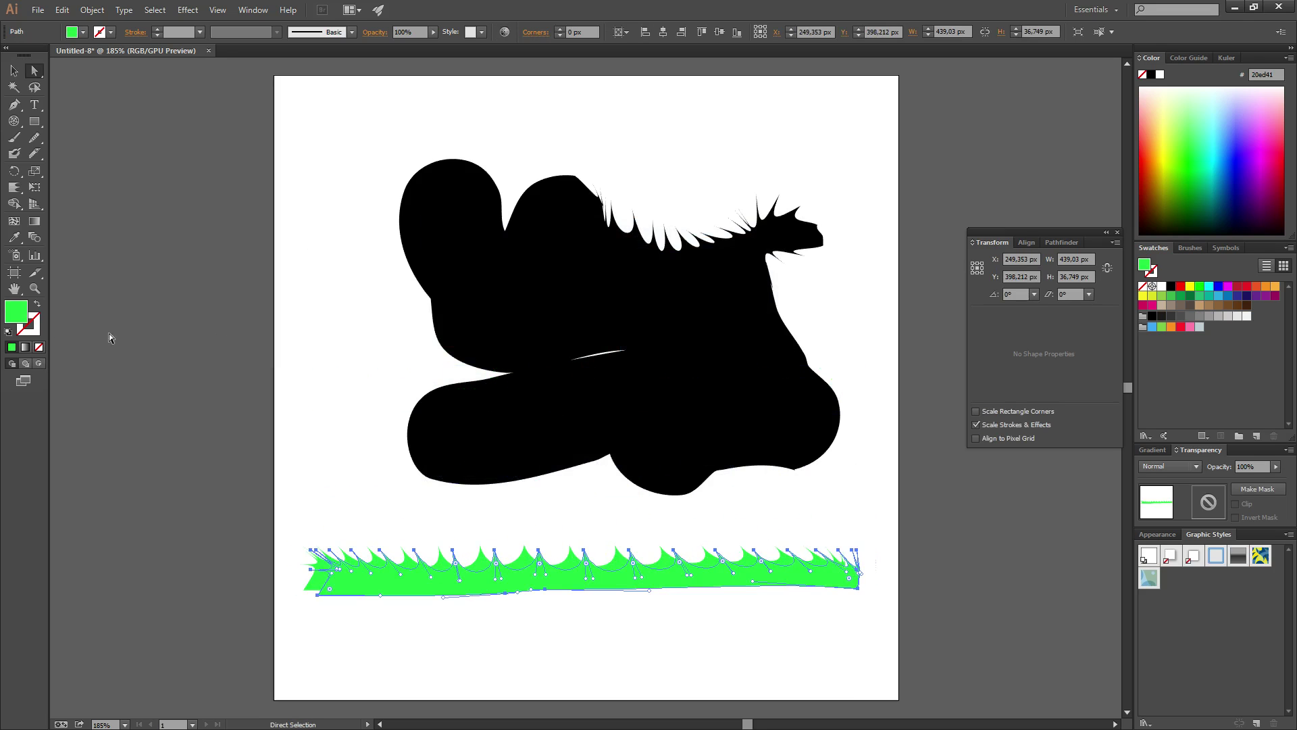
double_click(21, 315)
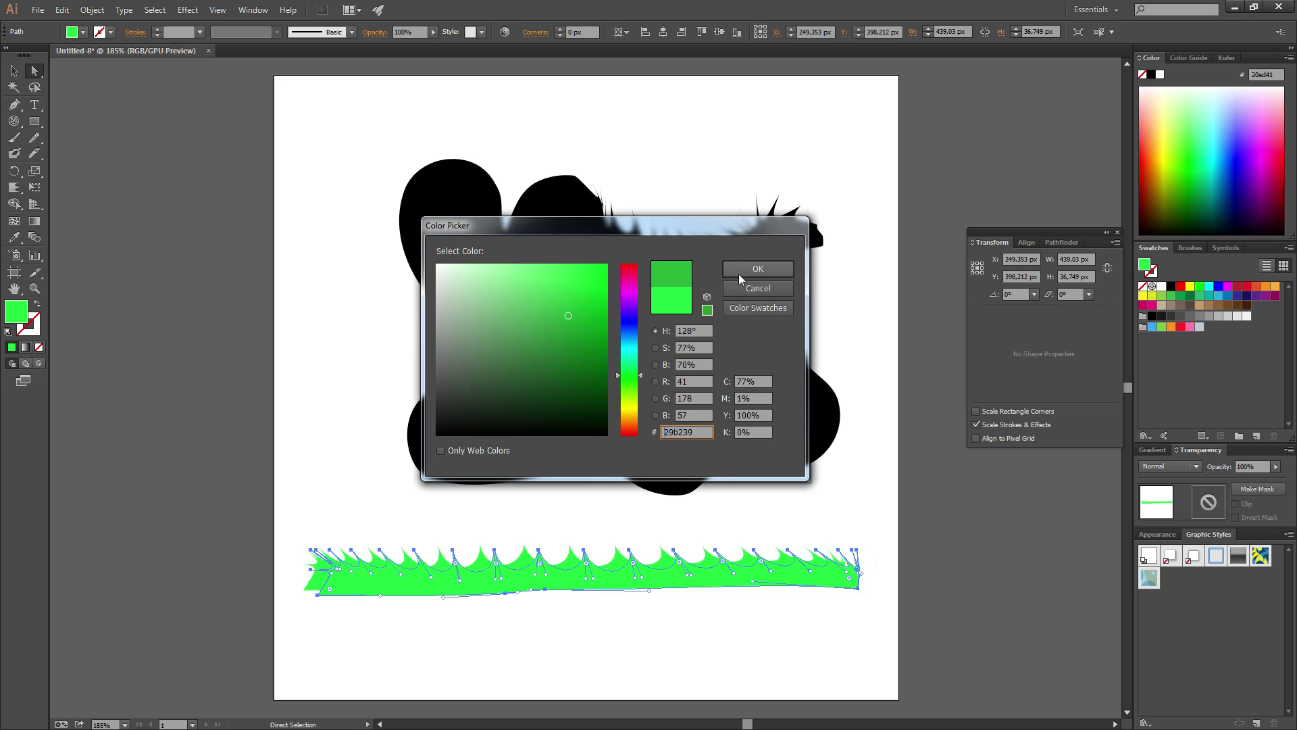
left_click(755, 269)
left_click(925, 493)
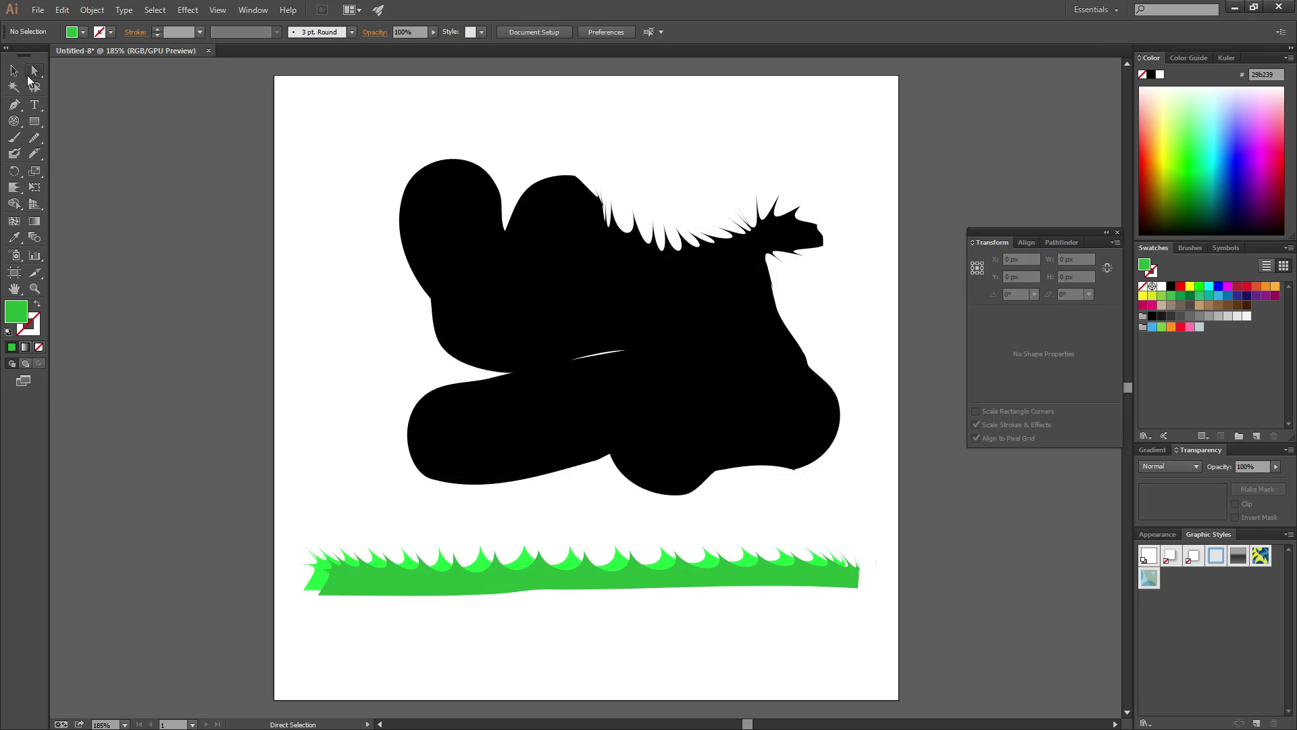
Delete all the artwork and draw a wide green rectangle across the upper part of the artboard.
left_click_drag(275, 109, 899, 659)
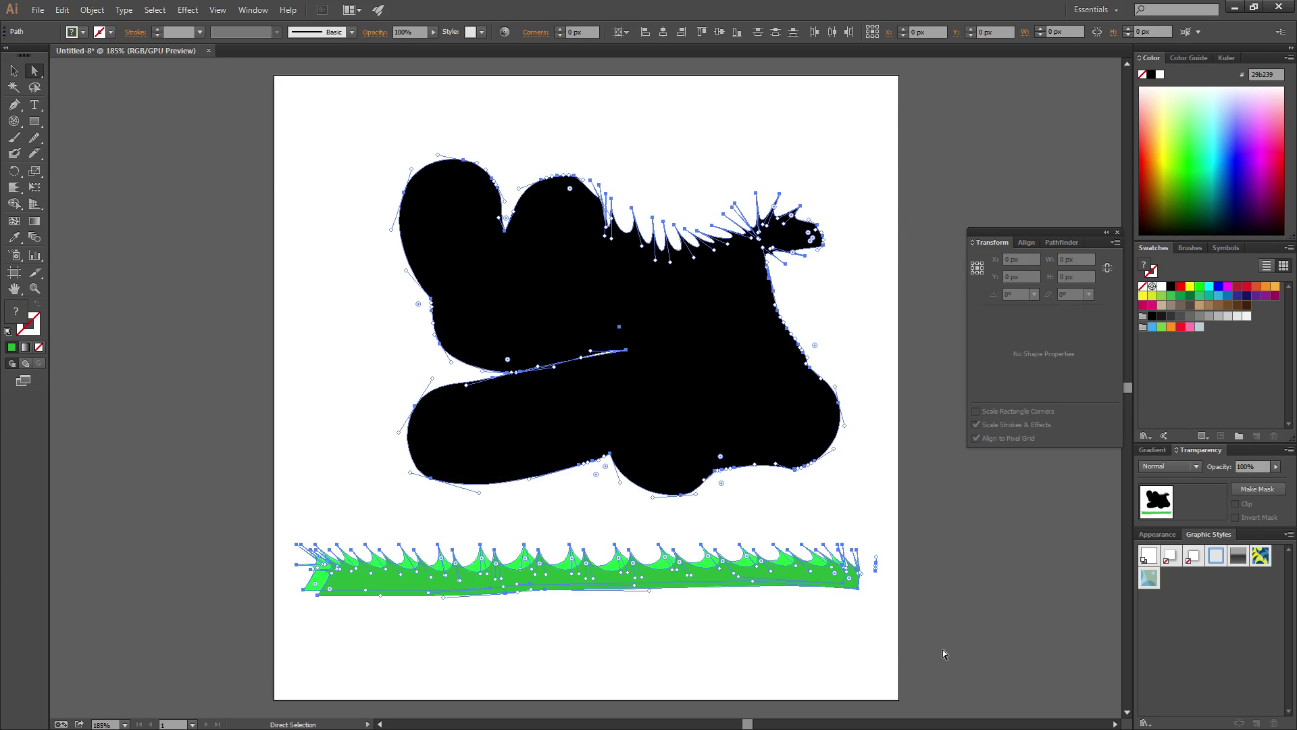
key("Delete")
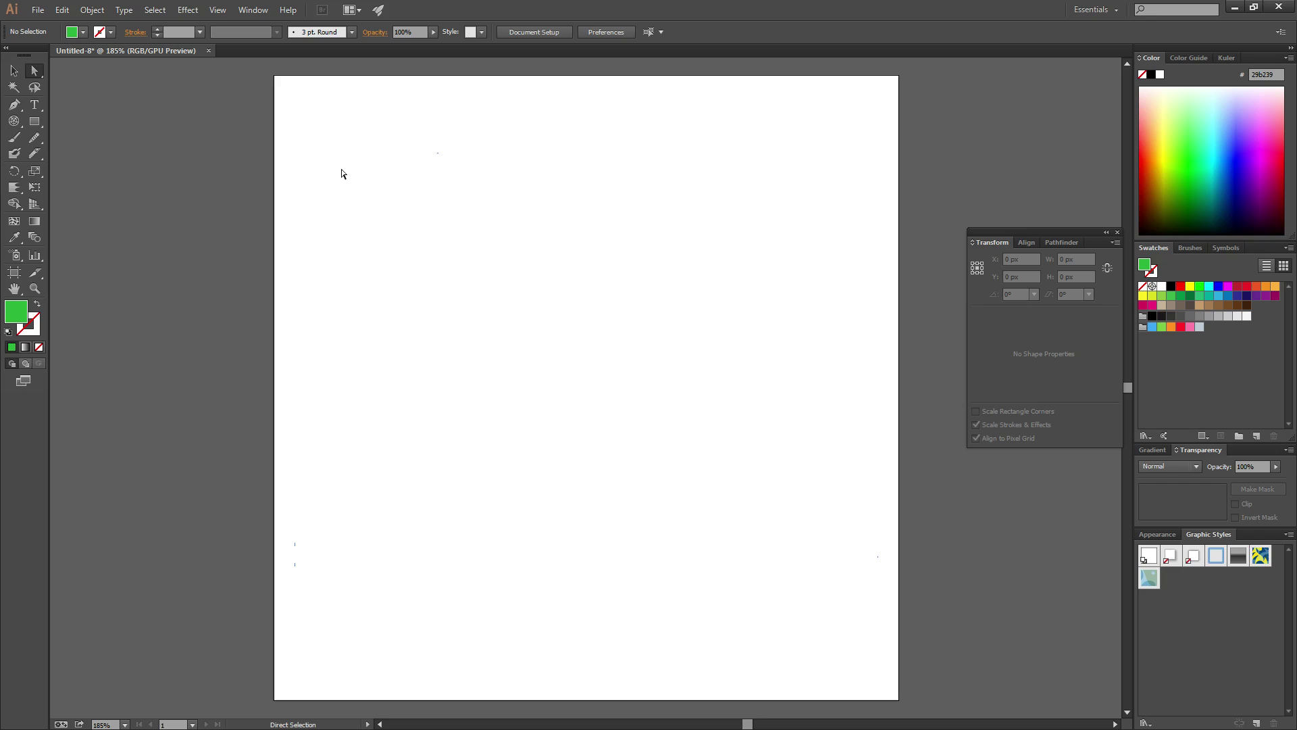
left_click(36, 123)
left_click_drag(340, 170, 743, 370)
Distort the rectangle's edges all around into spikes with the Crystallize tool and deselect the shape.
left_click_drag(15, 187, 50, 292)
mouse_move(421, 193)
left_mouse_down()
mouse_move(420, 176)
mouse_move(564, 152)
mouse_move(640, 168)
mouse_move(727, 253)
mouse_move(743, 297)
mouse_move(618, 370)
mouse_move(358, 331)
mouse_move(497, 347)
mouse_move(333, 230)
mouse_move(327, 183)
mouse_move(359, 220)
mouse_move(323, 206)
mouse_move(331, 289)
mouse_move(318, 379)
mouse_move(371, 405)
mouse_move(565, 362)
mouse_move(639, 329)
mouse_move(724, 353)
mouse_move(754, 391)
mouse_move(779, 327)
mouse_move(770, 261)
mouse_move(718, 150)
mouse_move(680, 130)
mouse_move(517, 142)
left_mouse_up()
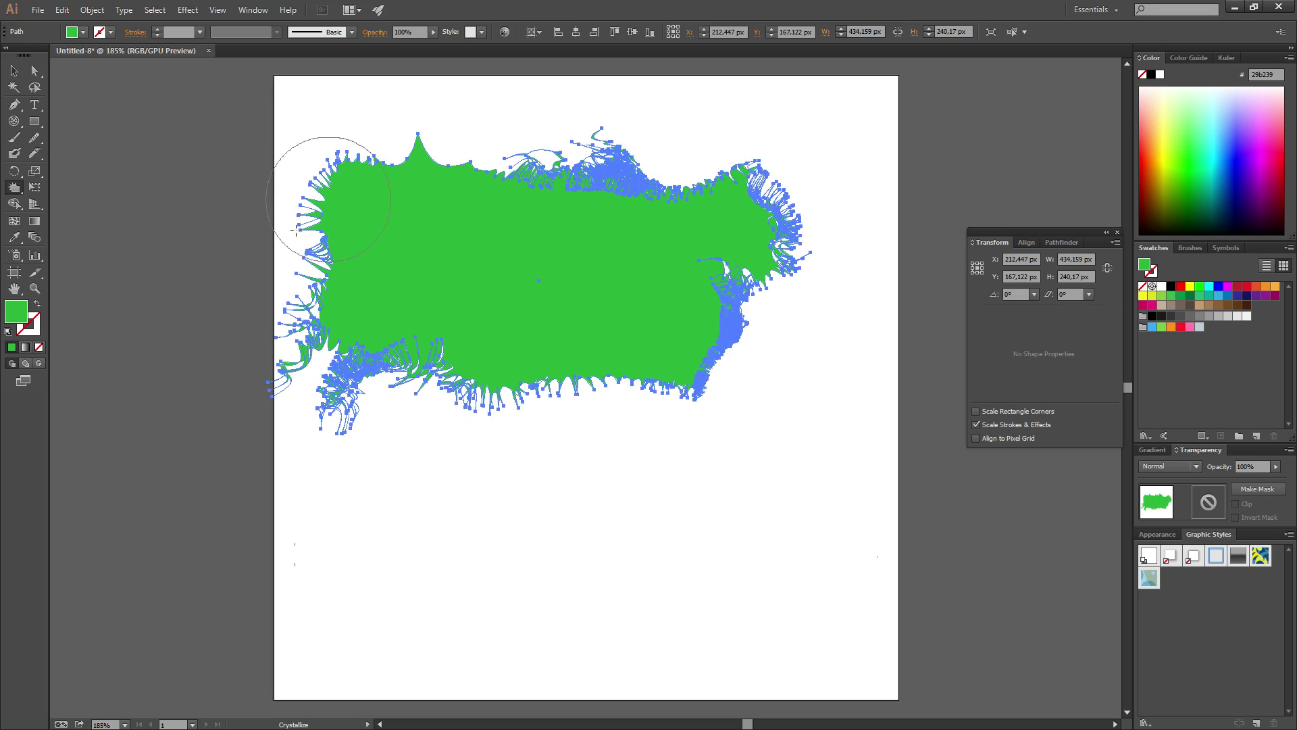
left_click(34, 71)
left_click(580, 534)
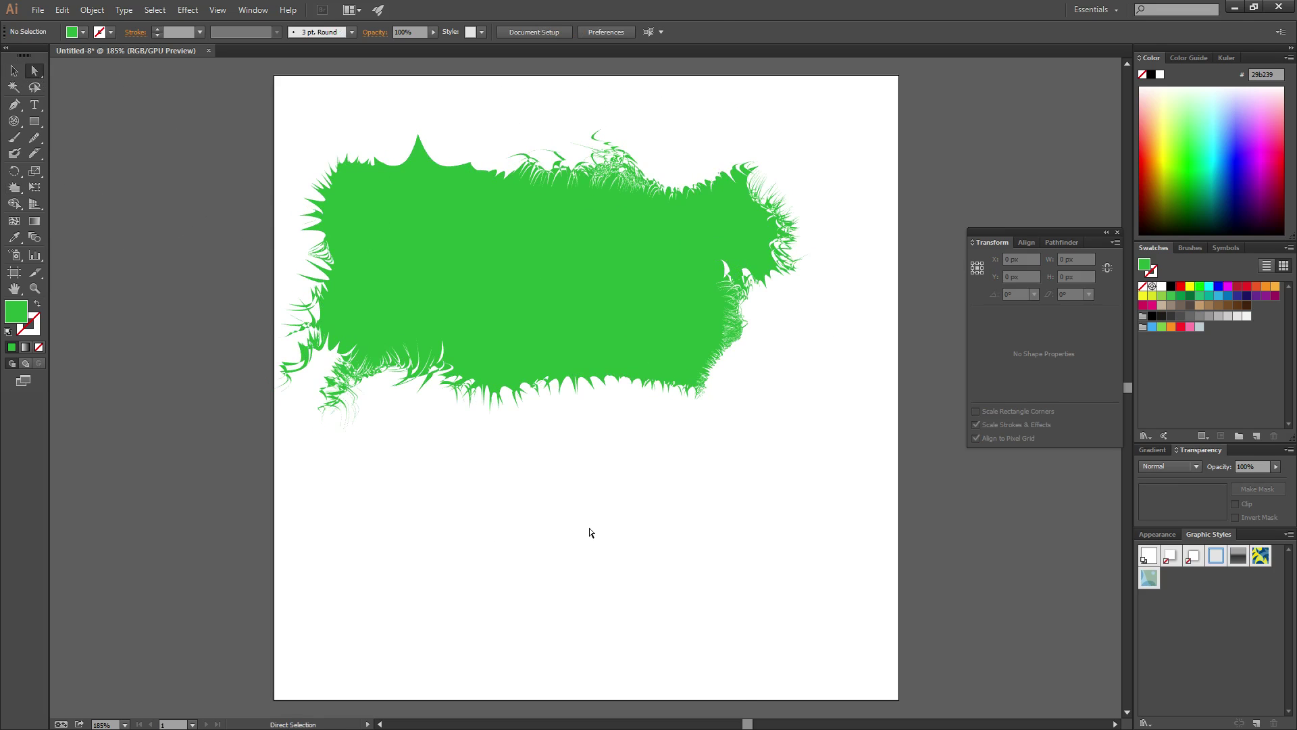
Move the spiky green shape slightly down and to the right, and deselect it.
left_click(527, 281)
left_click_drag(527, 281, 550, 342)
left_click(670, 551)
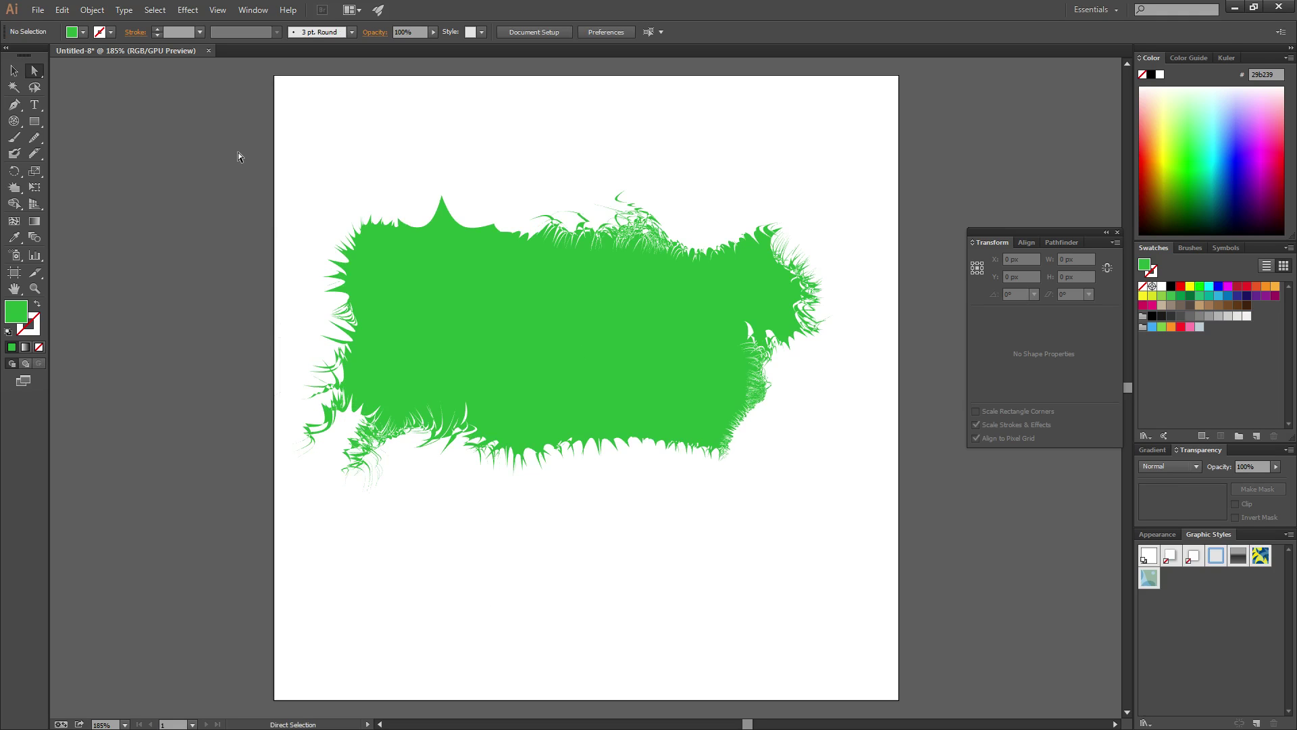
Delete the spiky shape and draw a green rectangle about 336 by 244 px in its place.
left_click_drag(236, 134, 891, 560)
key("Delete")
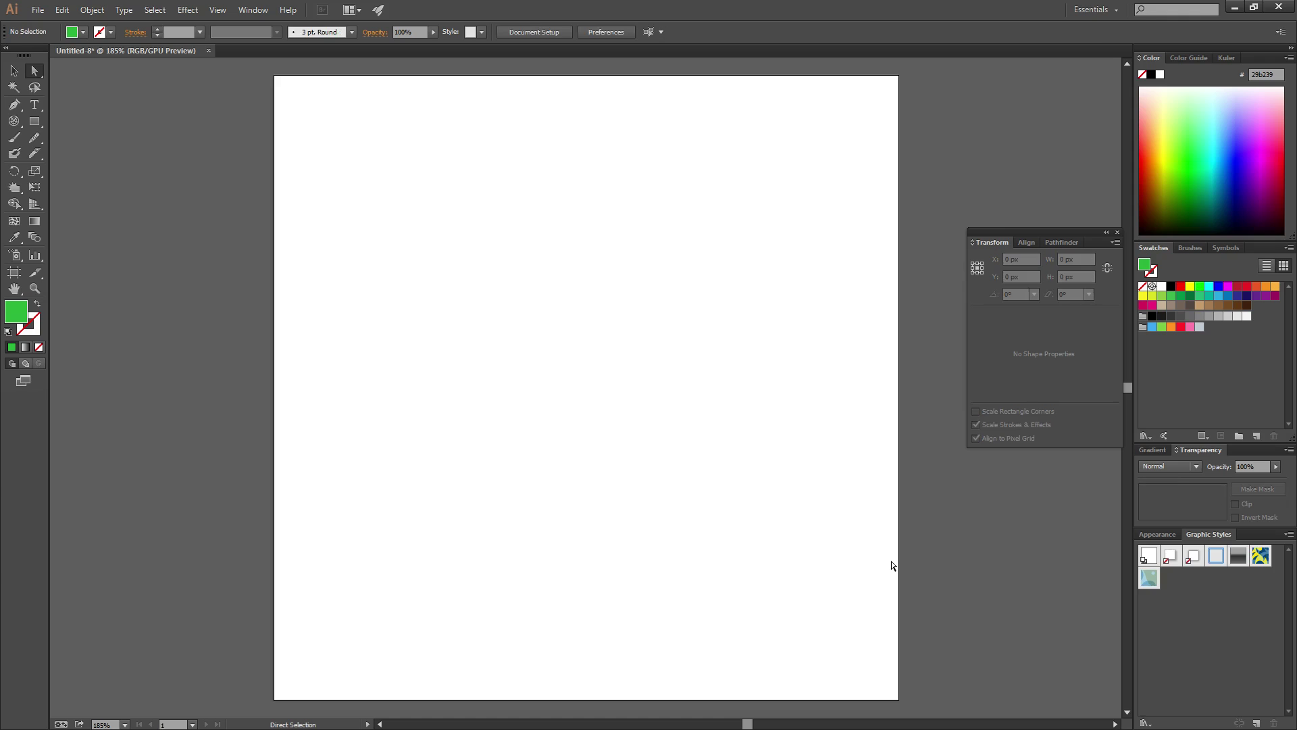
left_click(33, 121)
left_click_drag(403, 194, 824, 499)
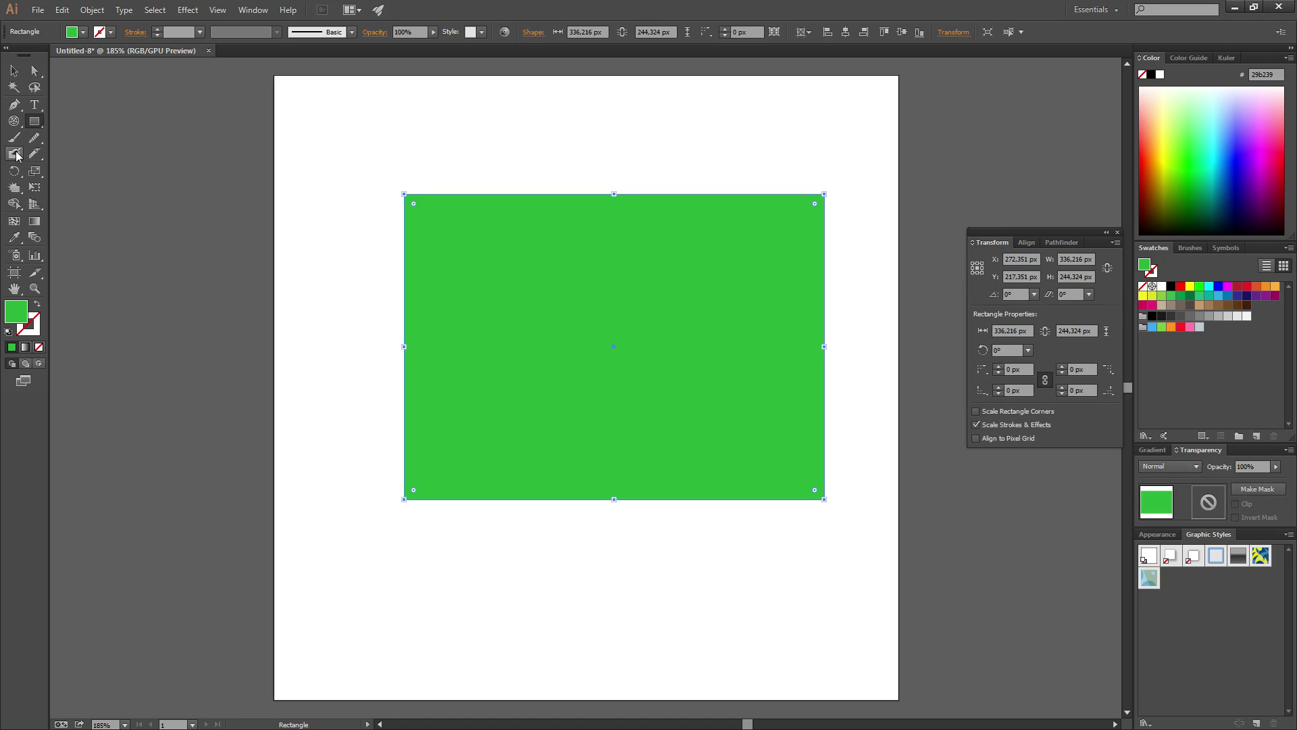
Roughen the upper and lower edges of the rectangle with the Wrinkle tool and brush along its left side.
left_click(15, 155)
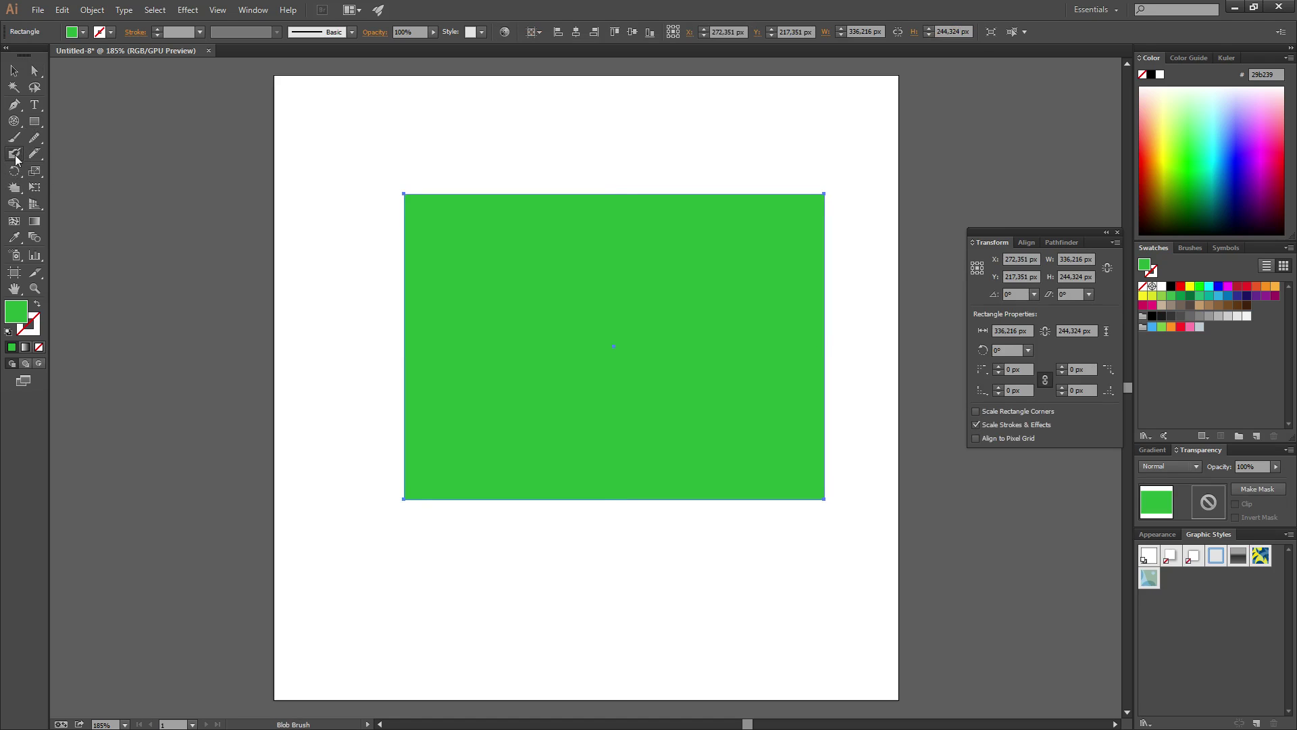
left_click(15, 189)
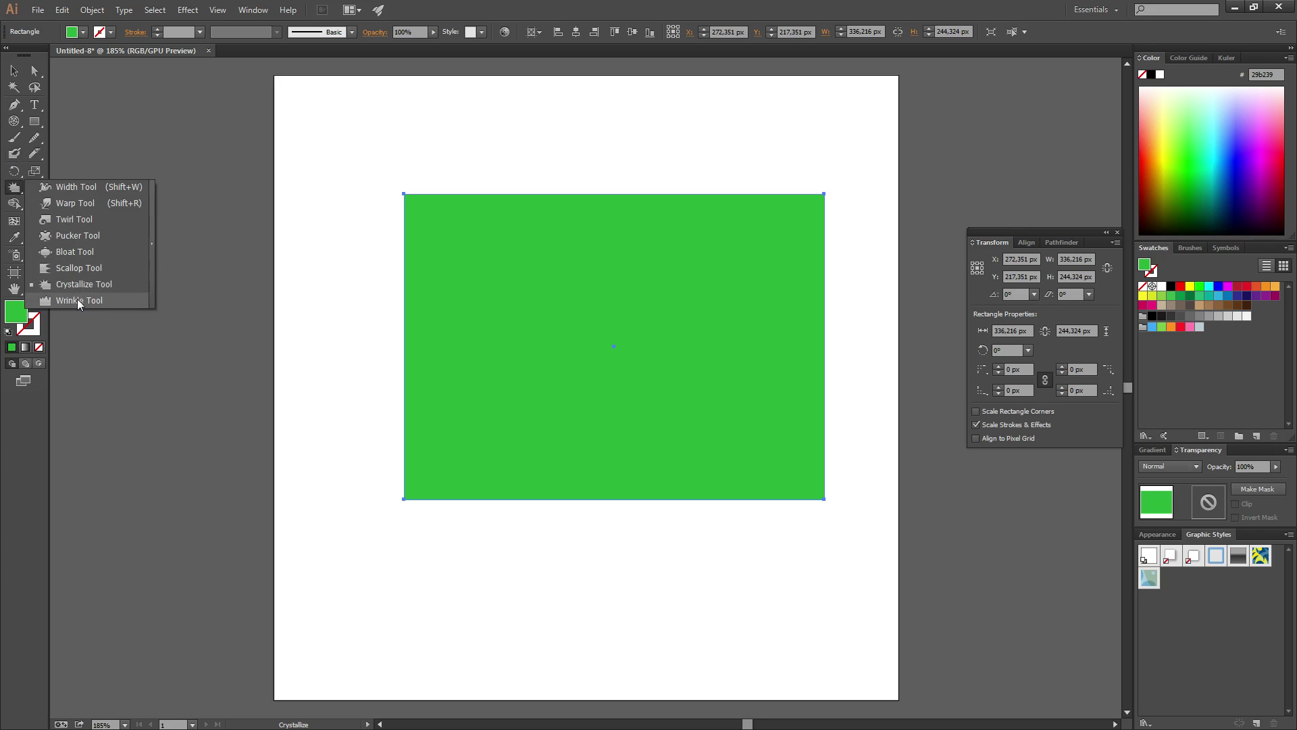
left_click(78, 301)
mouse_move(526, 201)
left_mouse_down()
mouse_move(527, 233)
mouse_move(590, 200)
mouse_move(837, 205)
left_mouse_up()
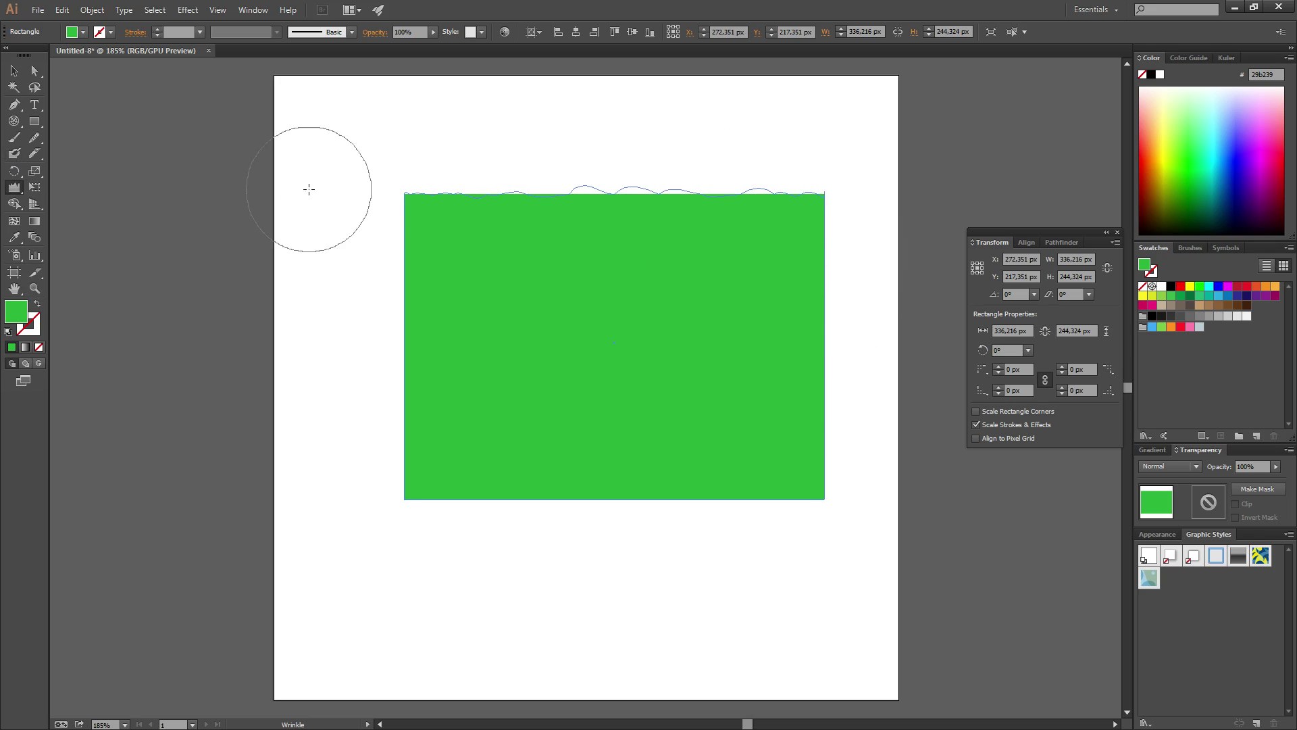
left_click_drag(309, 190, 318, 216)
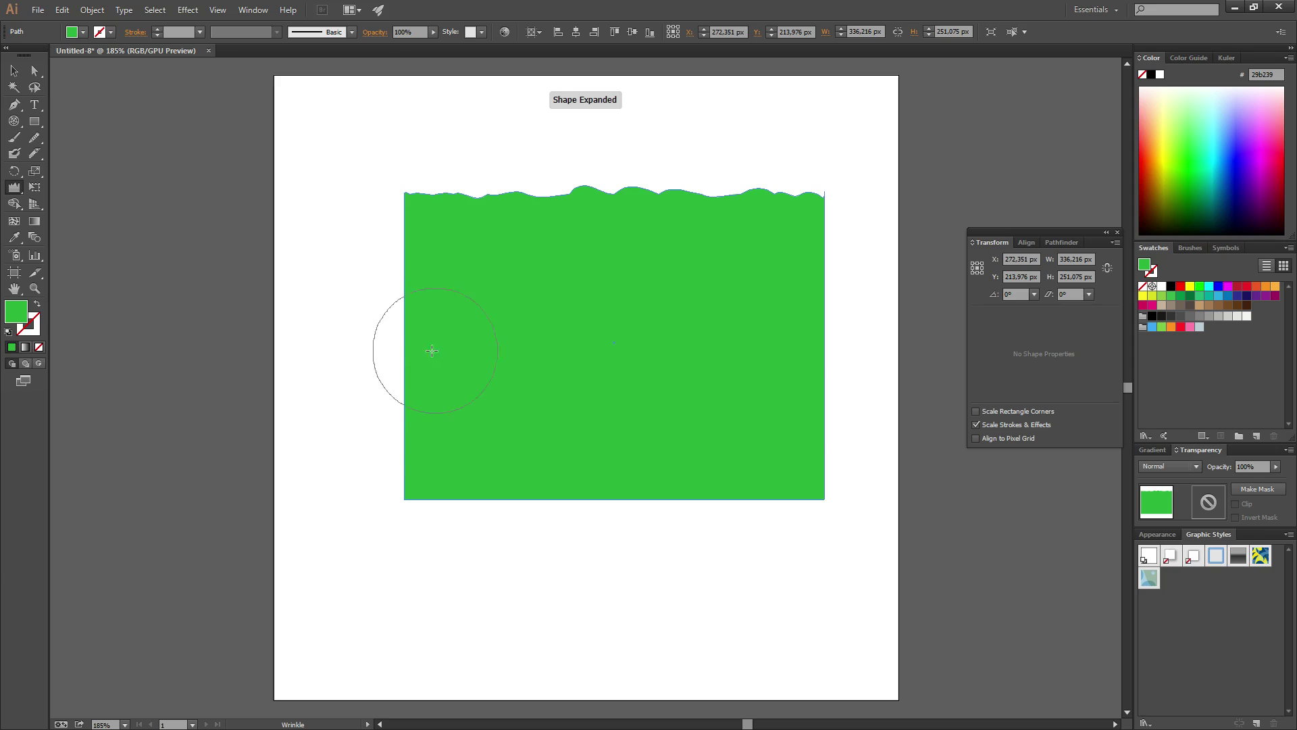
mouse_move(412, 530)
left_mouse_down()
mouse_move(481, 512)
mouse_move(608, 514)
mouse_move(721, 483)
mouse_move(750, 498)
mouse_move(690, 518)
mouse_move(713, 533)
left_mouse_up()
mouse_move(569, 514)
left_mouse_down()
mouse_move(441, 519)
mouse_move(405, 500)
left_mouse_up()
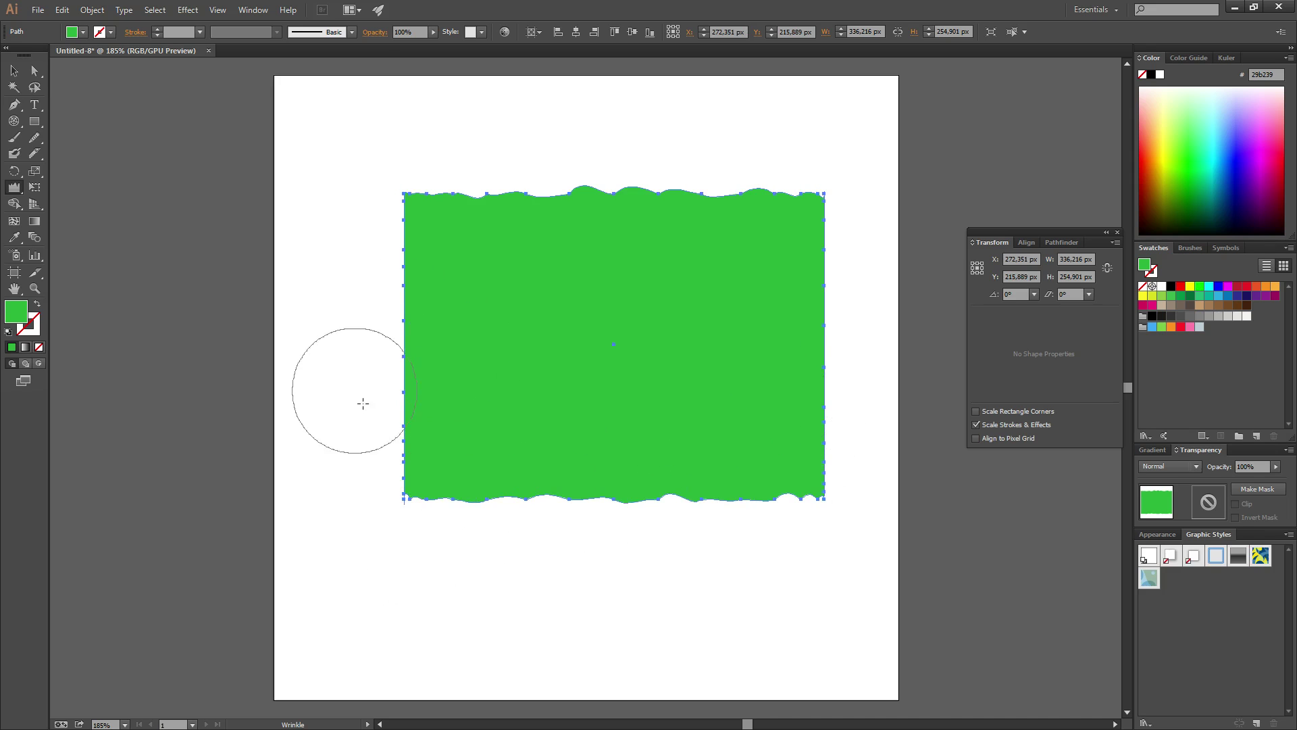
left_click_drag(433, 220, 412, 230)
Set the Wrinkle tool's horizontal amount to 100% and wrinkle the green shape's edges on all sides.
double_click(13, 189)
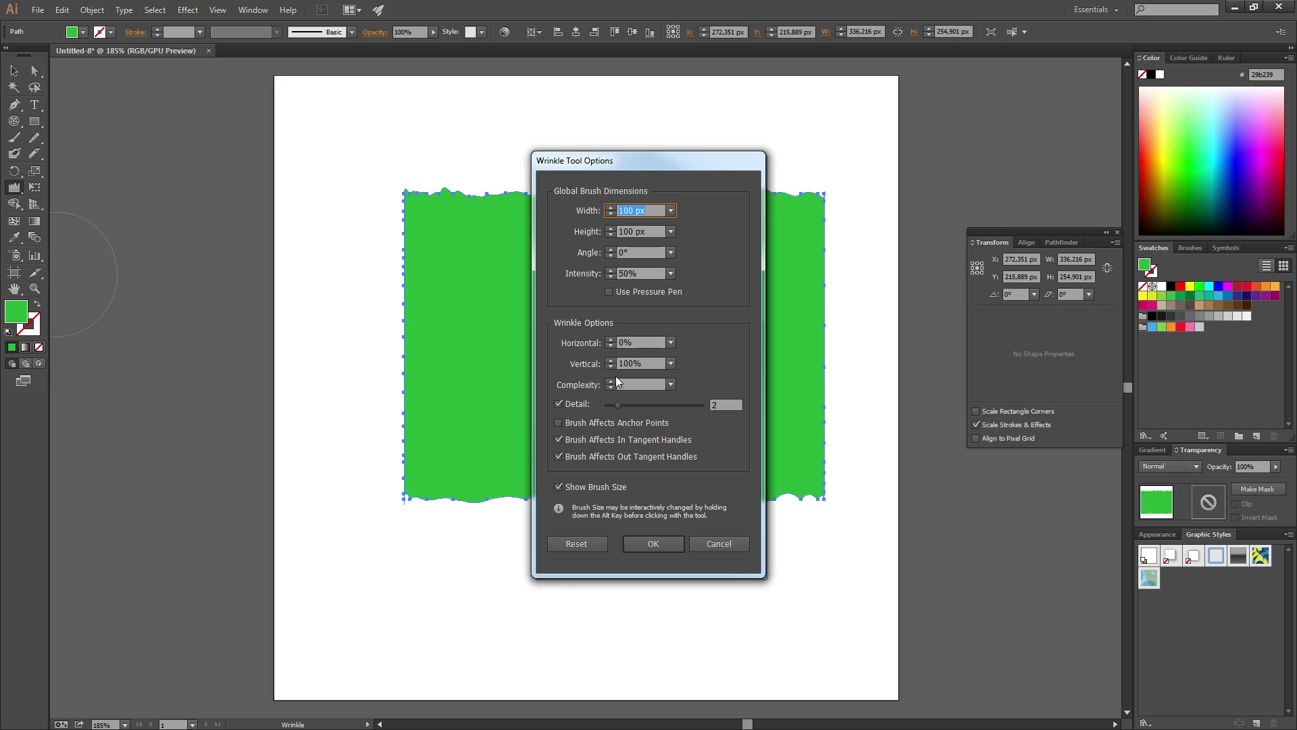
left_click(646, 340)
type("1000")
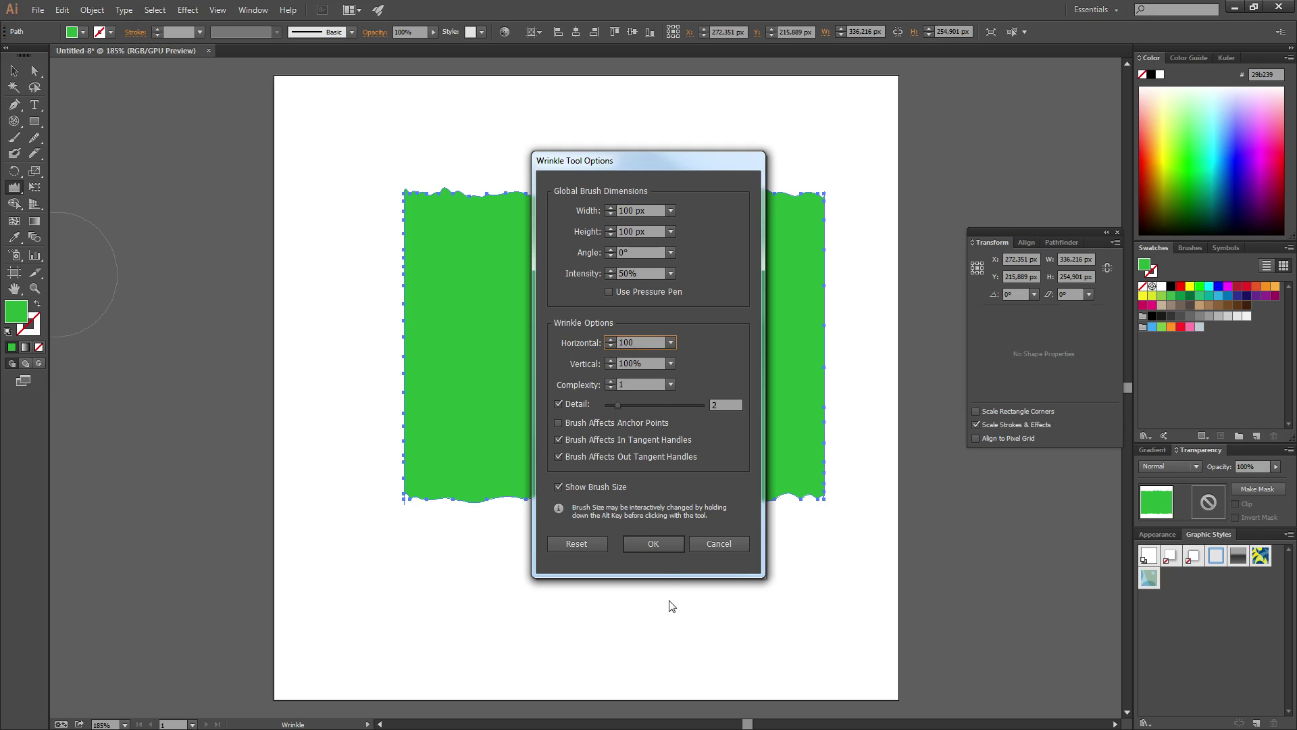
left_click(653, 545)
mouse_move(379, 379)
left_mouse_down()
mouse_move(385, 419)
mouse_move(414, 347)
mouse_move(402, 219)
mouse_move(399, 478)
mouse_move(556, 220)
mouse_move(519, 204)
mouse_move(720, 184)
mouse_move(523, 182)
mouse_move(803, 218)
mouse_move(811, 420)
mouse_move(825, 364)
mouse_move(885, 328)
mouse_move(865, 411)
mouse_move(719, 493)
mouse_move(396, 498)
mouse_move(650, 493)
mouse_move(614, 515)
left_mouse_up()
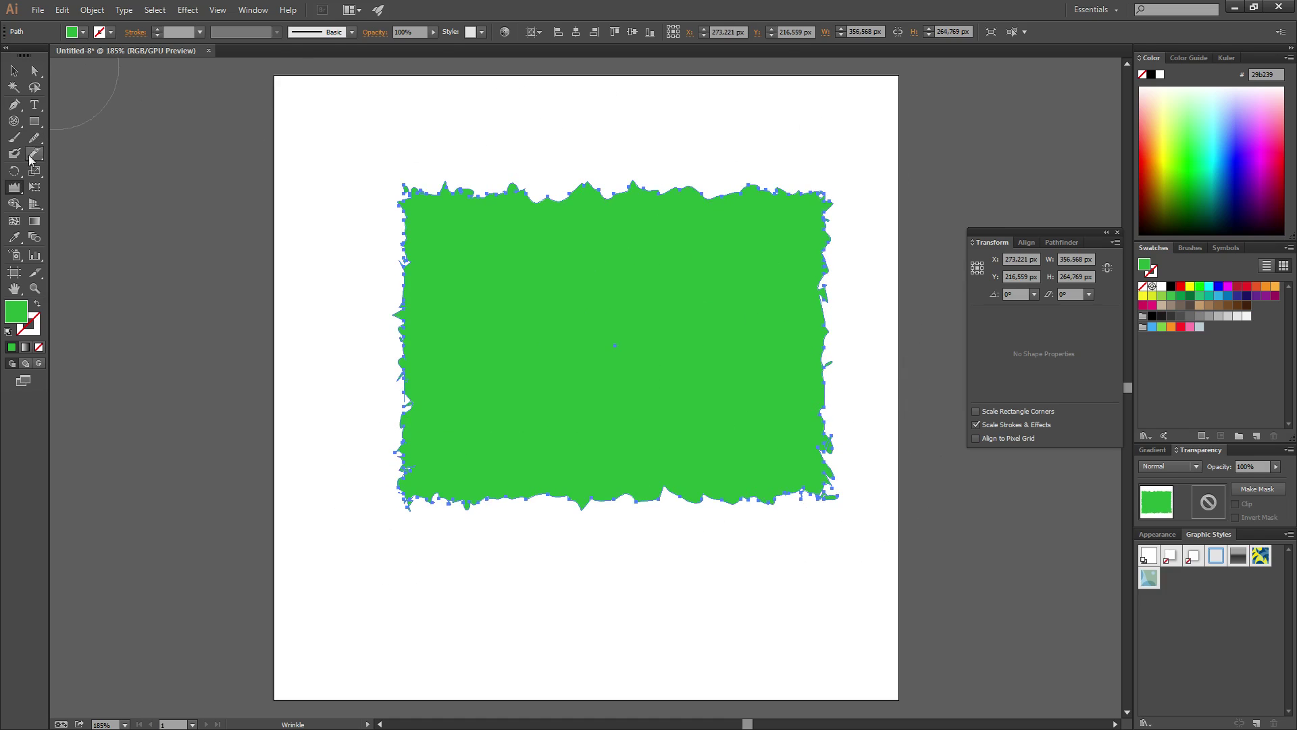
Twirl the green shape's left side into curls and its lower edge near the right corner into a spiral.
left_click_drag(15, 194, 72, 219)
mouse_move(408, 196)
left_mouse_down()
mouse_move(398, 382)
mouse_move(412, 520)
left_mouse_up()
left_click_drag(617, 517, 718, 510)
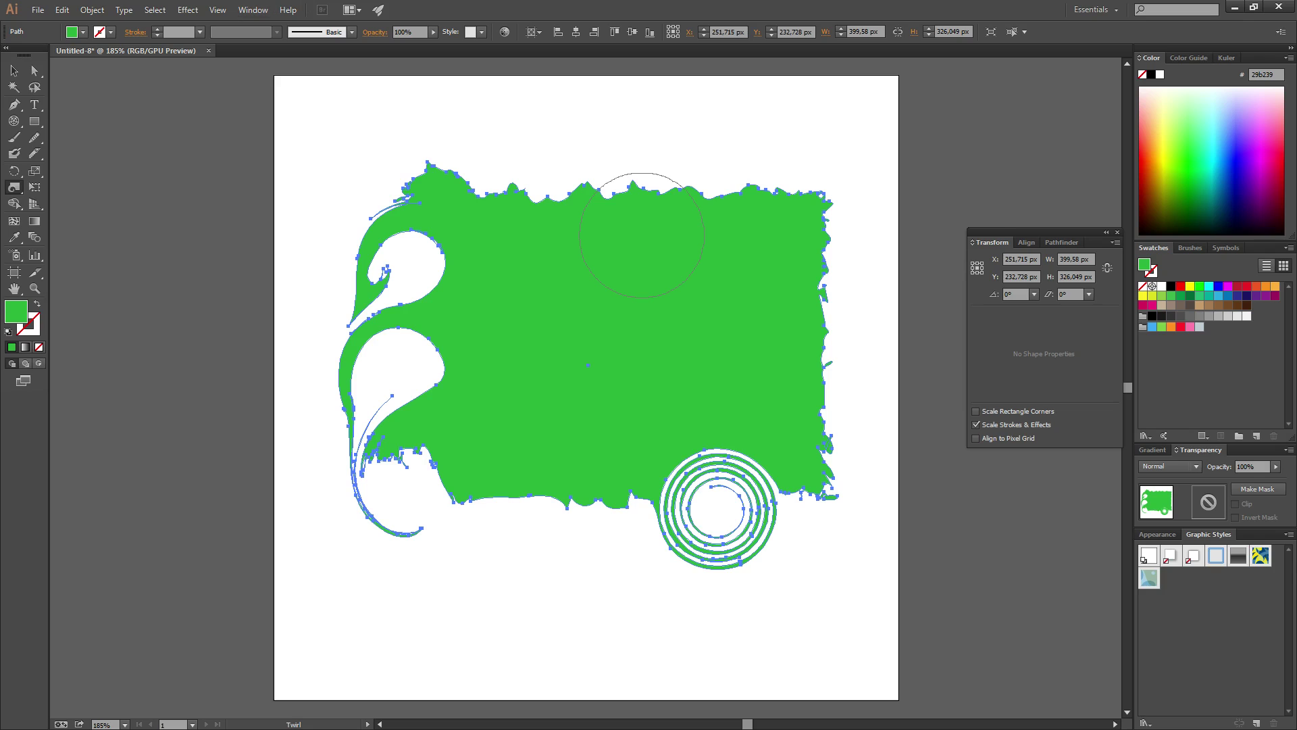
Select the entire twirled green shape and delete it.
left_click(35, 72)
left_click(266, 213)
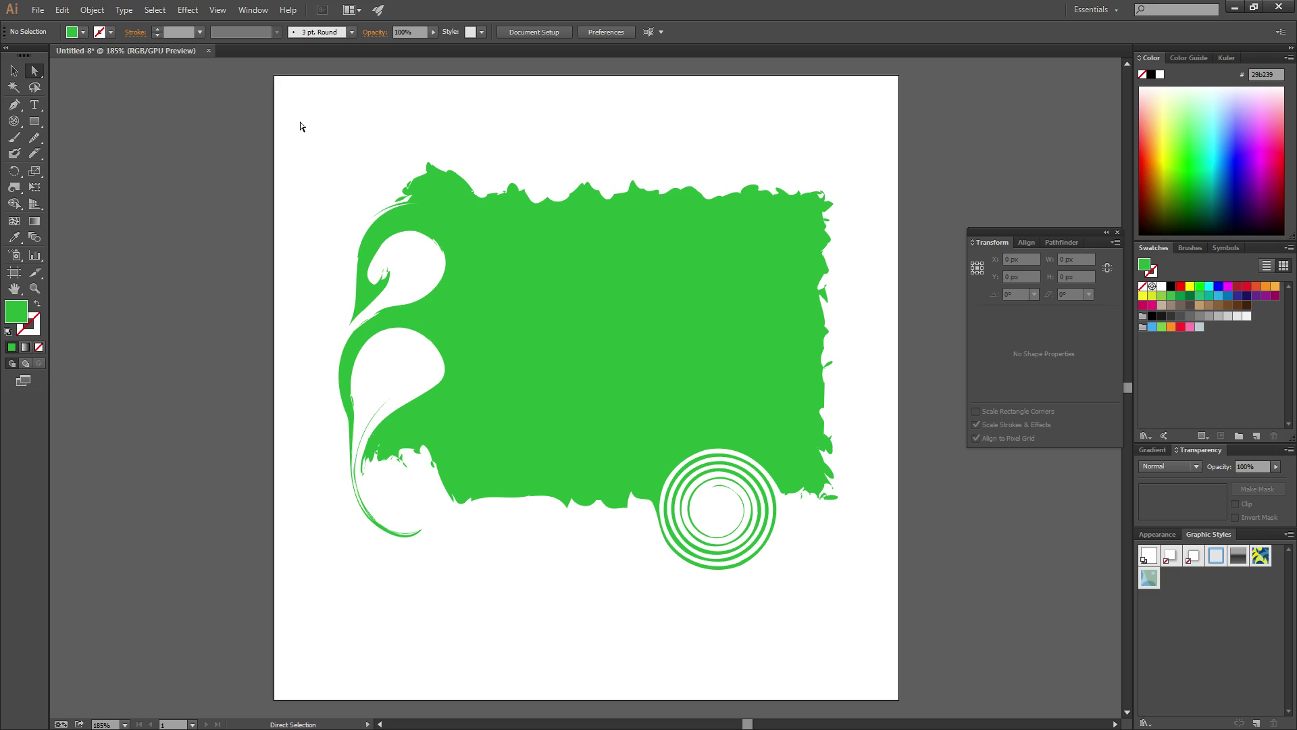
left_click_drag(295, 128, 919, 632)
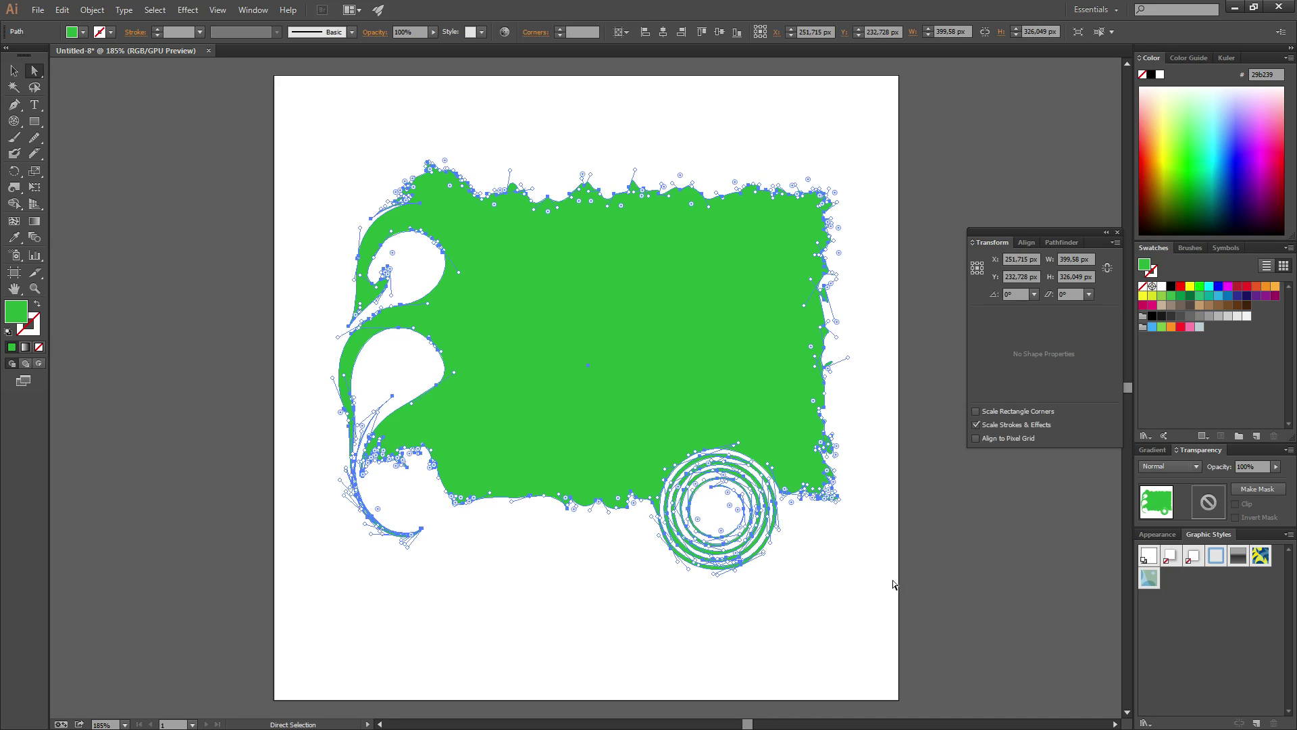
key("Delete")
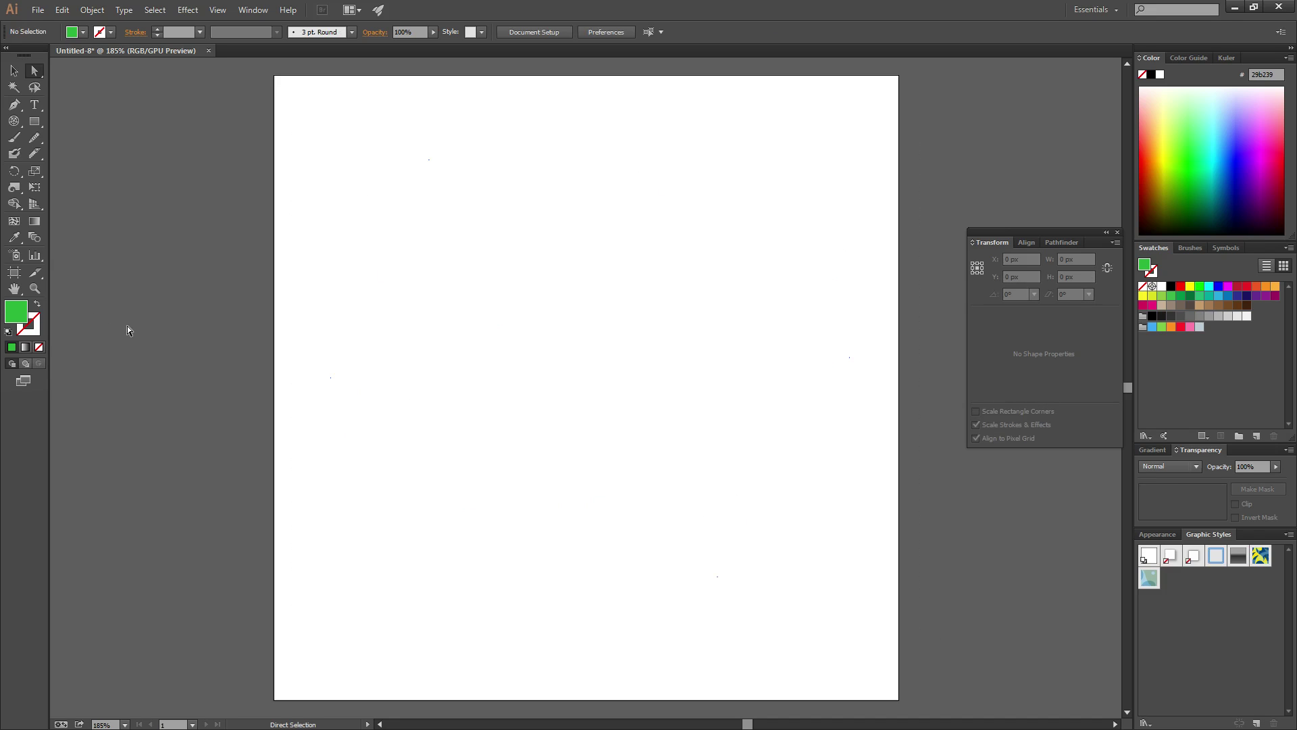